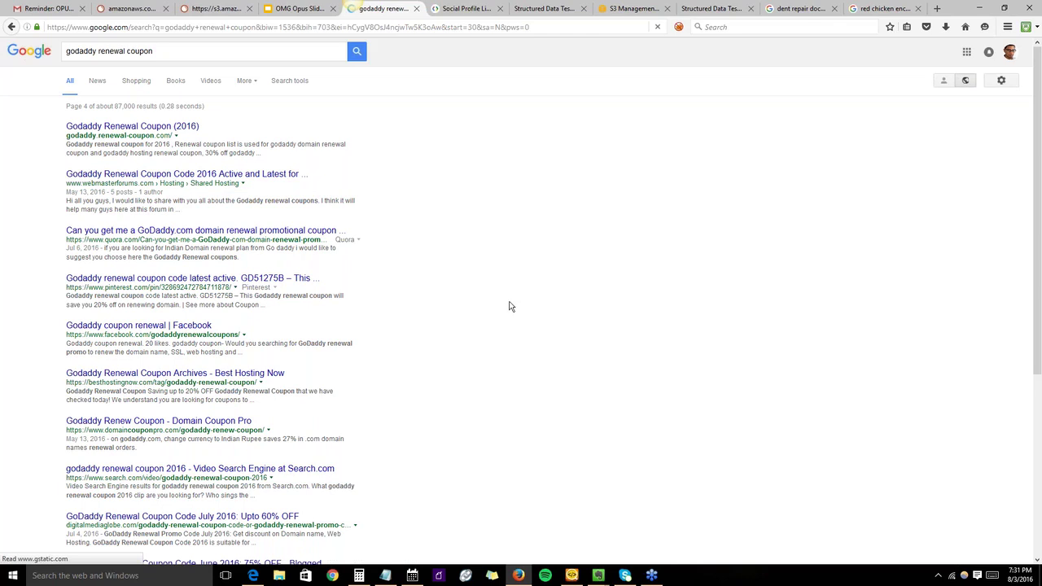
# Search Google for "godaddy promo coupon" and look through the results.
pyautogui.scroll(-2, 445, 219)
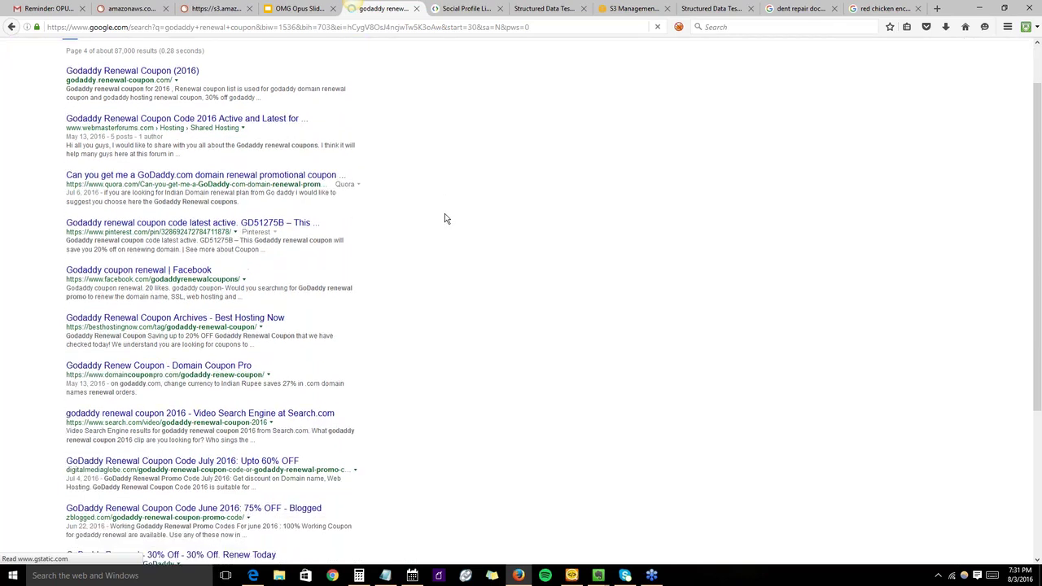
pyautogui.scroll(-4, 444, 216)
pyautogui.scroll(3, 451, 237)
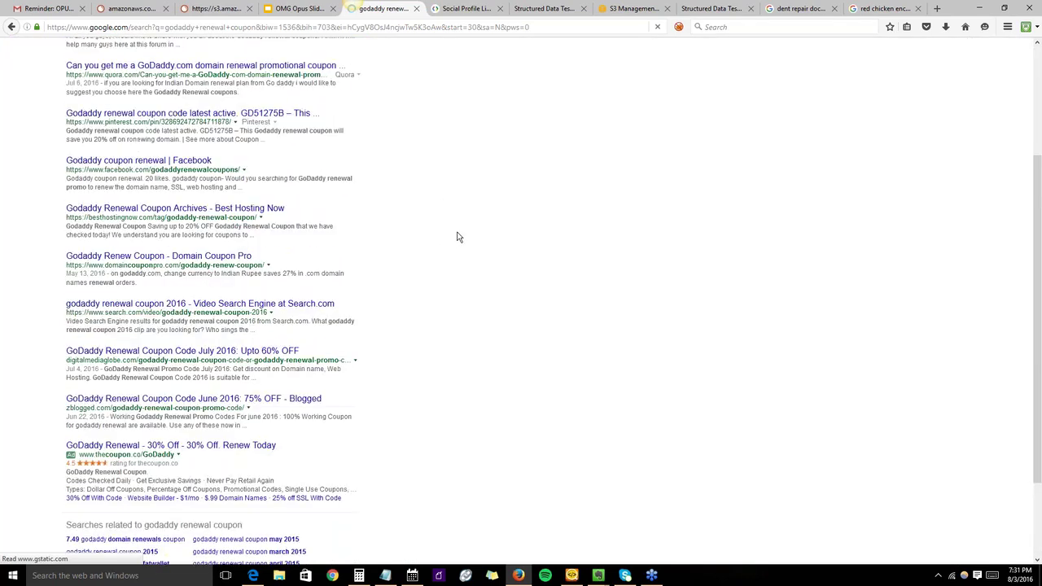
pyautogui.scroll(3, 461, 234)
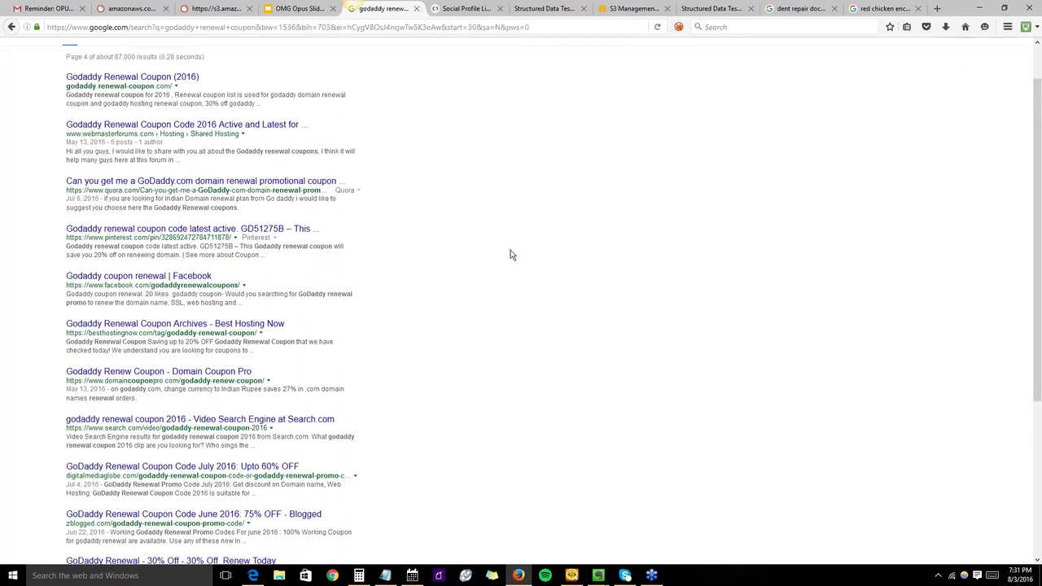
pyautogui.moveTo(128, 51); pyautogui.dragTo(98, 52)
pyautogui.write('promo coupon')
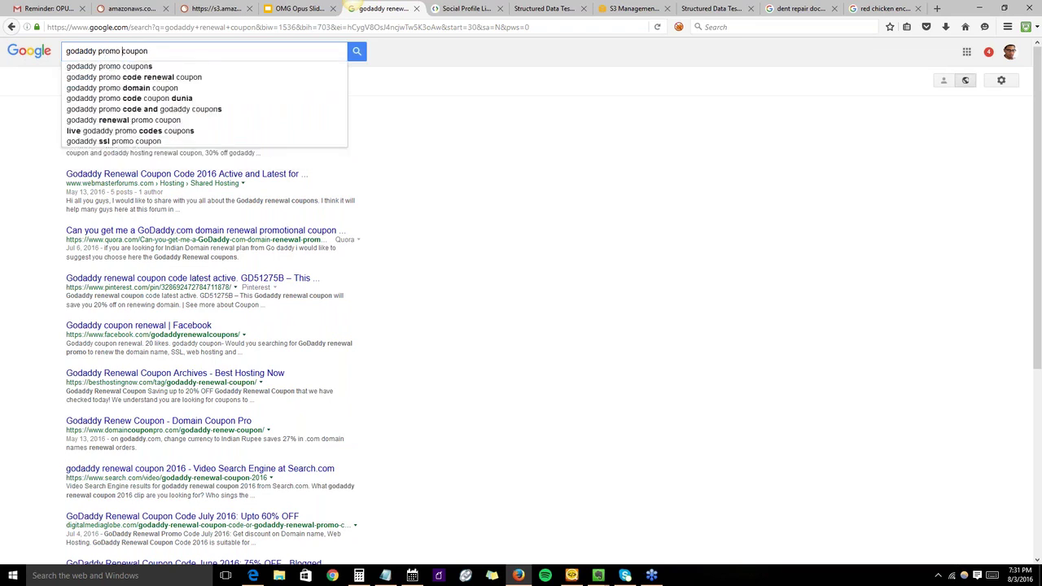
pyautogui.press('Return')
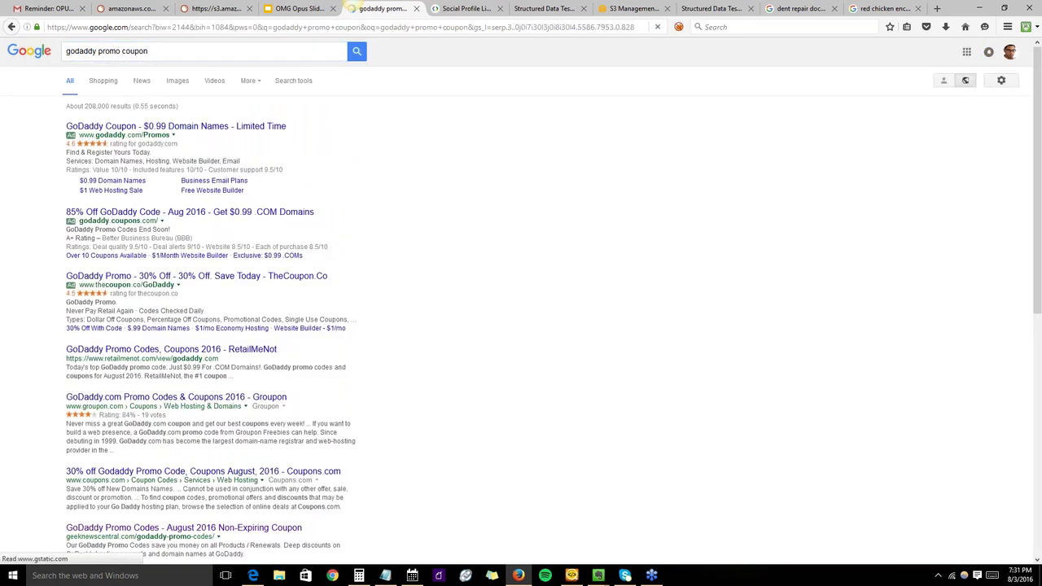
pyautogui.scroll(-2, 406, 219)
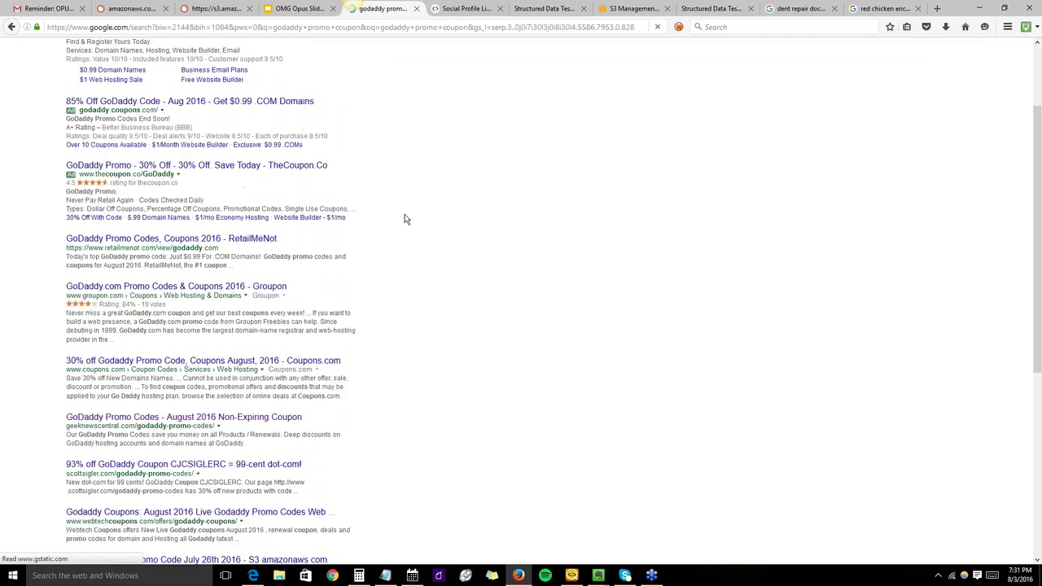
pyautogui.scroll(-2, 405, 219)
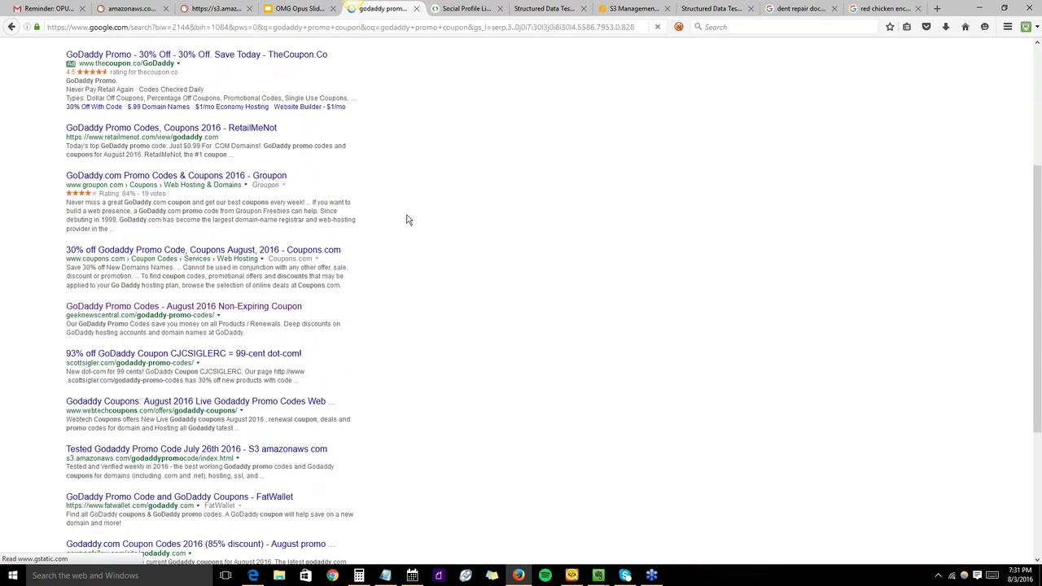
pyautogui.scroll(-2, 277, 416)
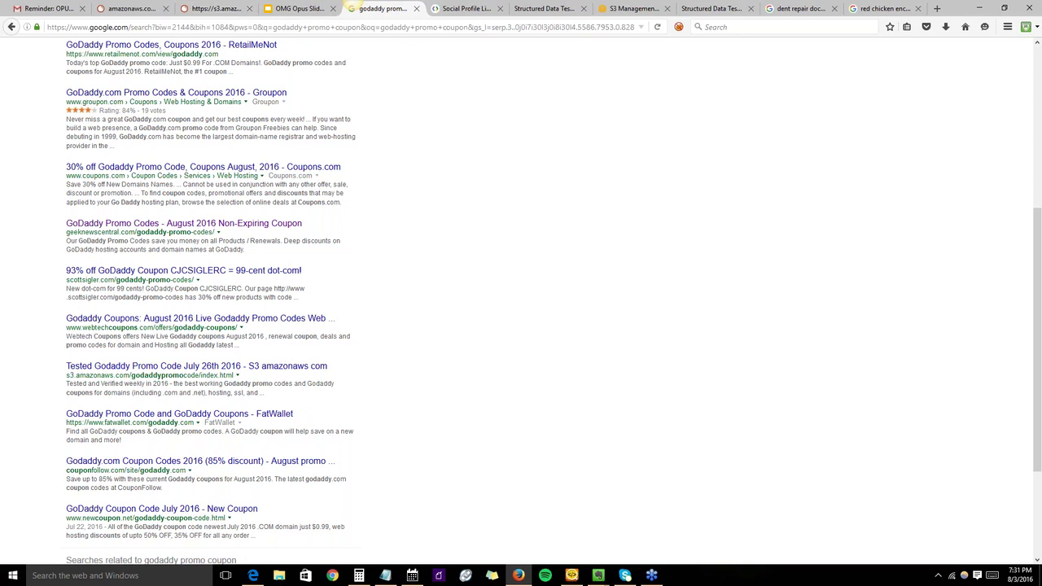
# Switch to the OMG Opus Slides presentation and go into the text of the Godaddy Renewal Code Example slide.
pyautogui.click(295, 9)
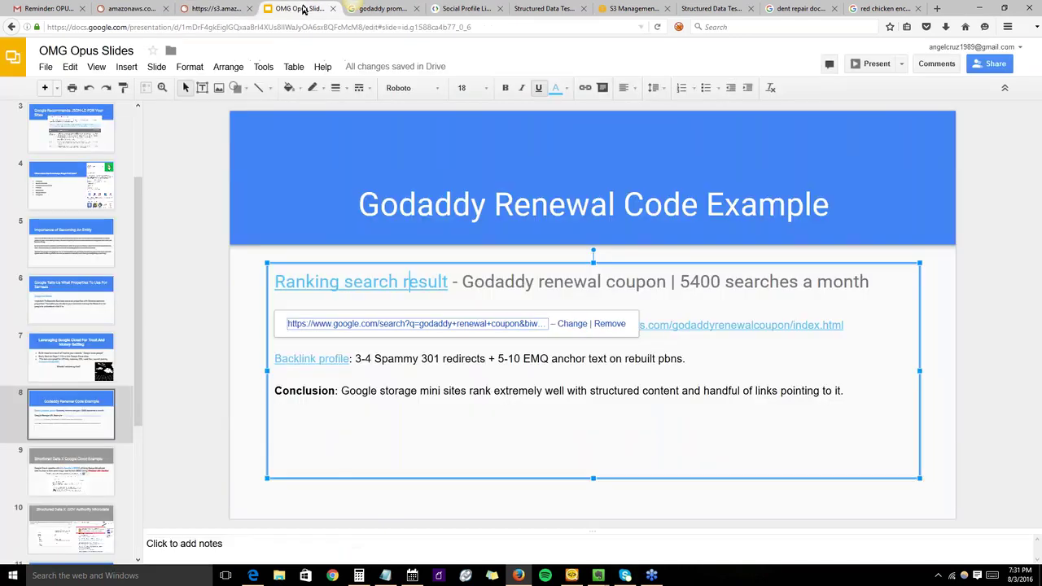
pyautogui.click(610, 360)
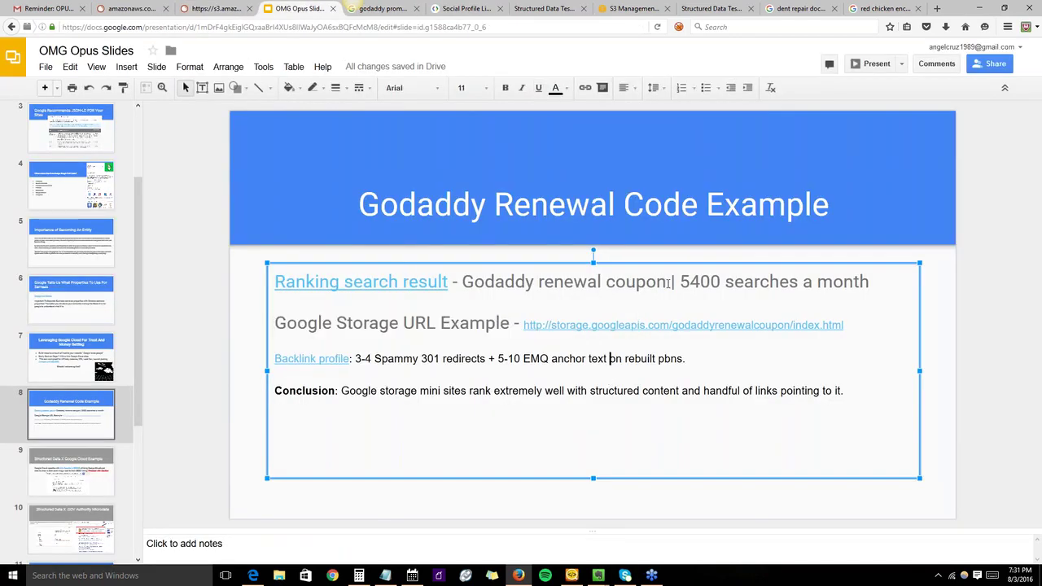
# Try to copy the keyword "Godaddy renewal coupon" from the slide and look it up in a new browser tab.
pyautogui.moveTo(667, 281); pyautogui.dragTo(462, 281)
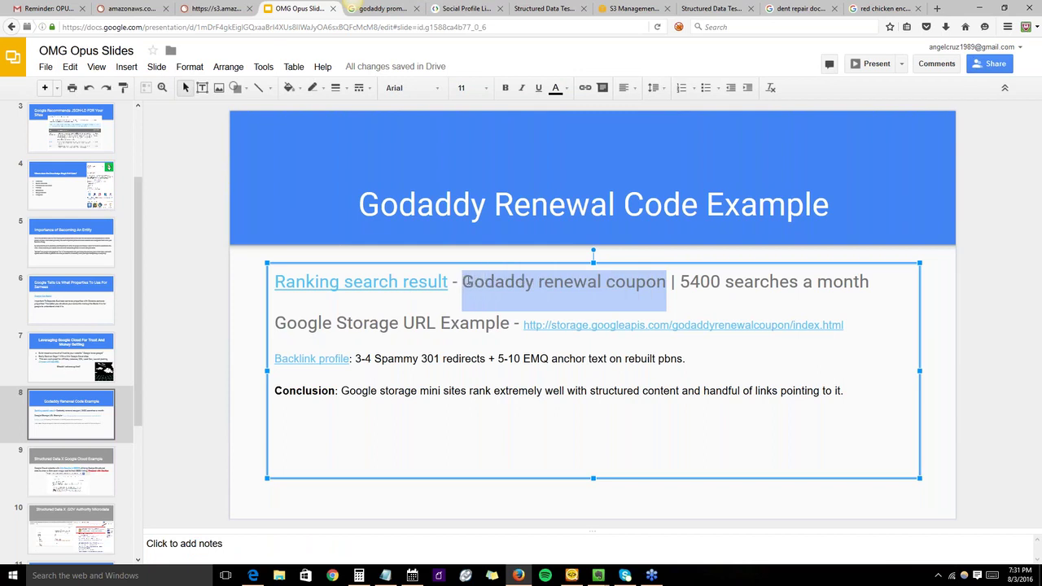
pyautogui.rightClick(484, 281)
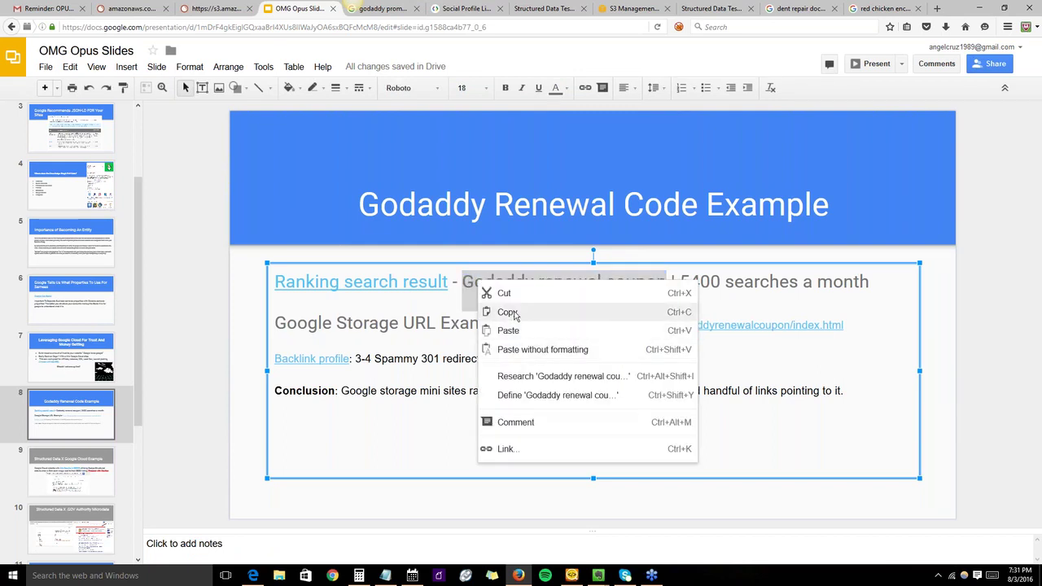
pyautogui.click(515, 314)
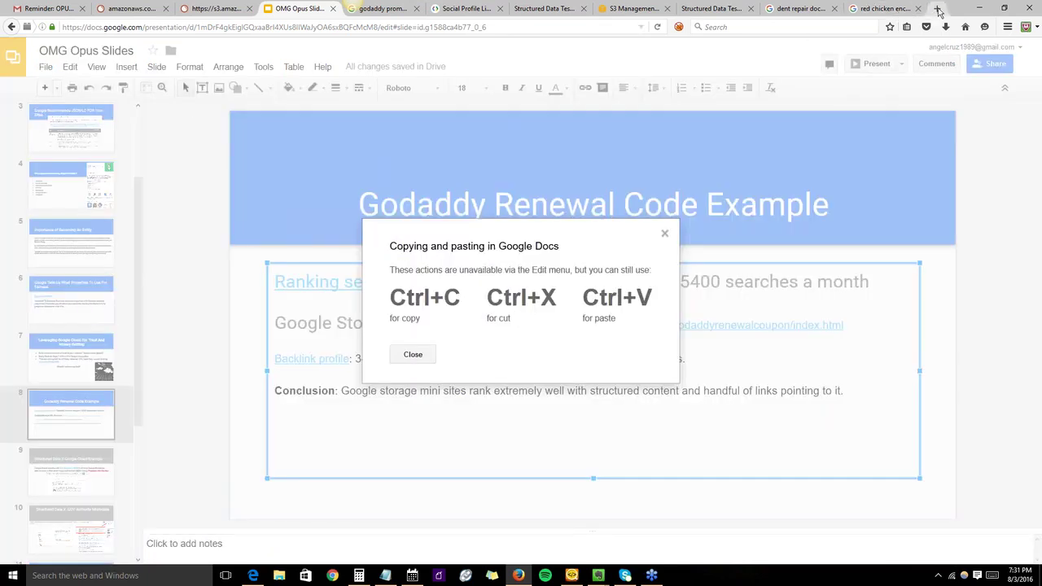
pyautogui.click(937, 8)
pyautogui.hotkey('ctrl', 'v')
pyautogui.press('Return')
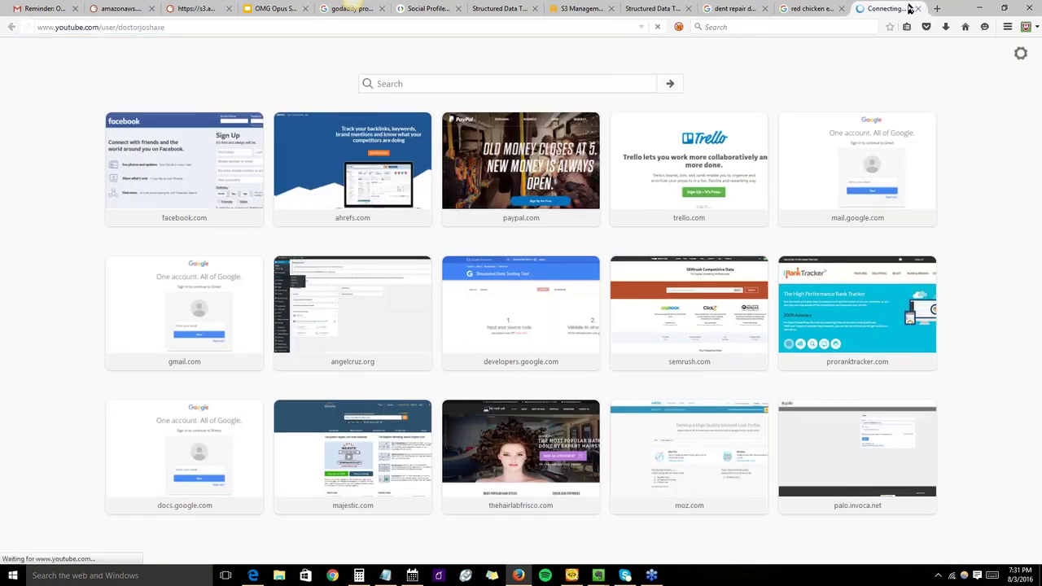
pyautogui.click(918, 8)
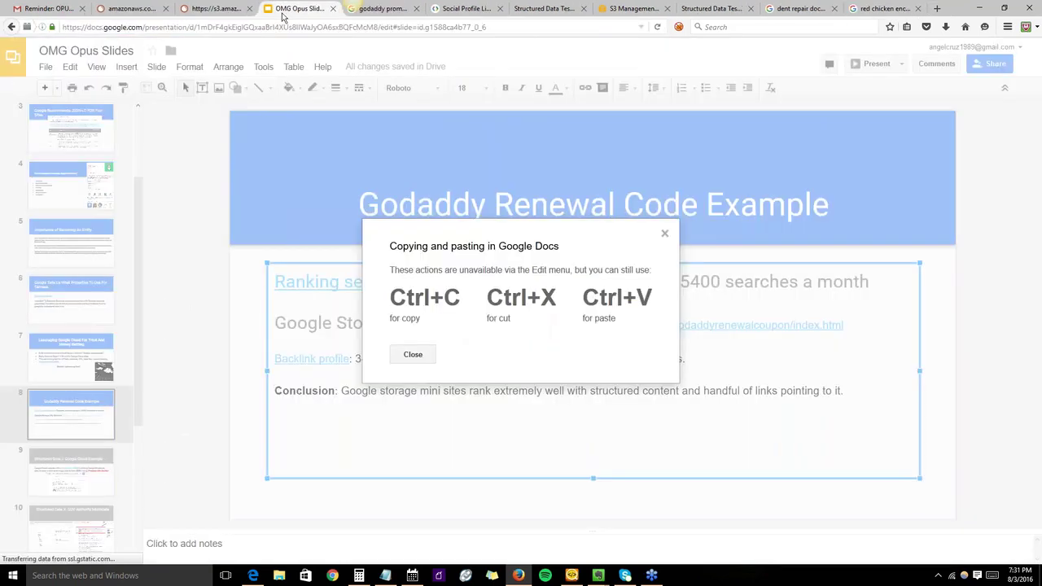
pyautogui.click(664, 233)
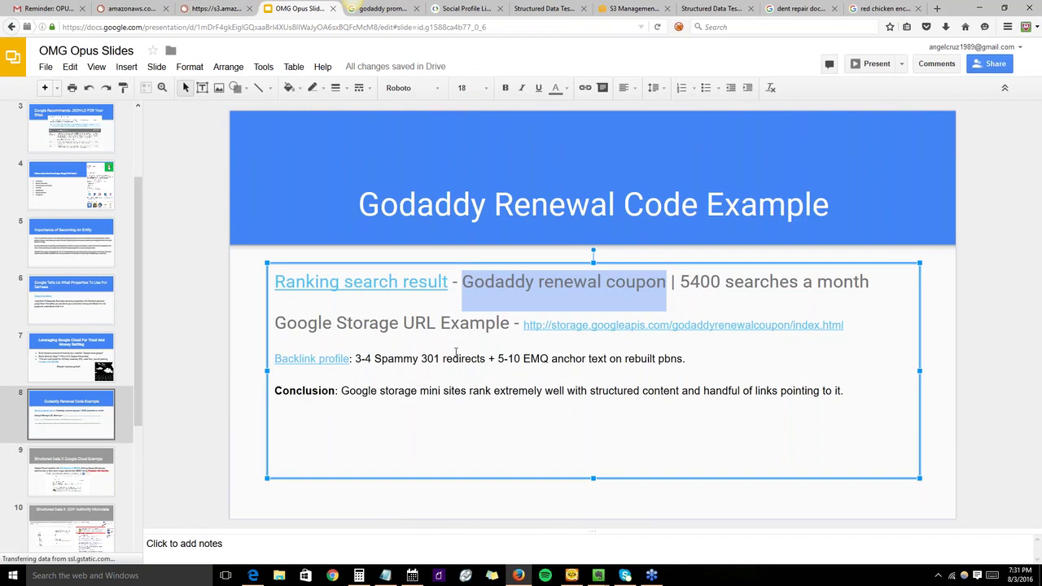
# Select and copy the Google Storage example URL on the slide.
pyautogui.click(464, 299)
pyautogui.moveTo(629, 282); pyautogui.dragTo(661, 280)
pyautogui.moveTo(846, 325); pyautogui.dragTo(525, 325)
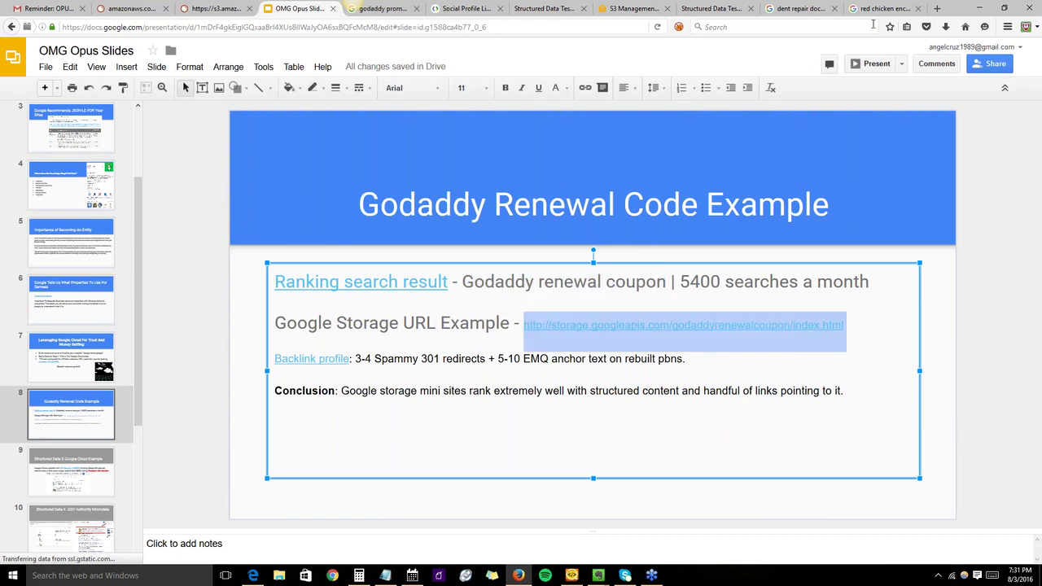
# Open semrush.com in a new browser tab and log in with the prefilled account credentials.
pyautogui.click(937, 9)
pyautogui.write('semrush.com/')
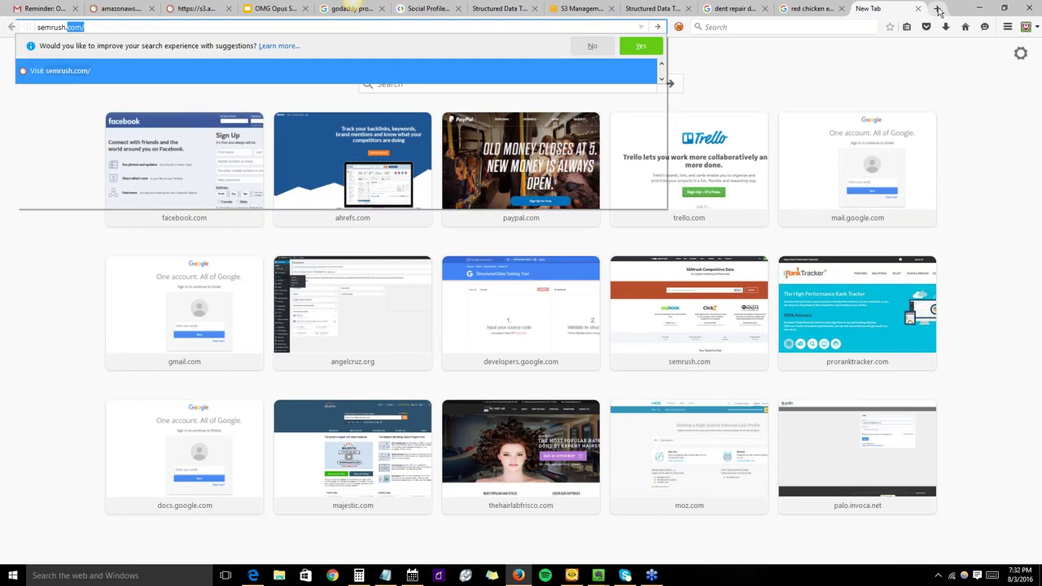
pyautogui.press('Return')
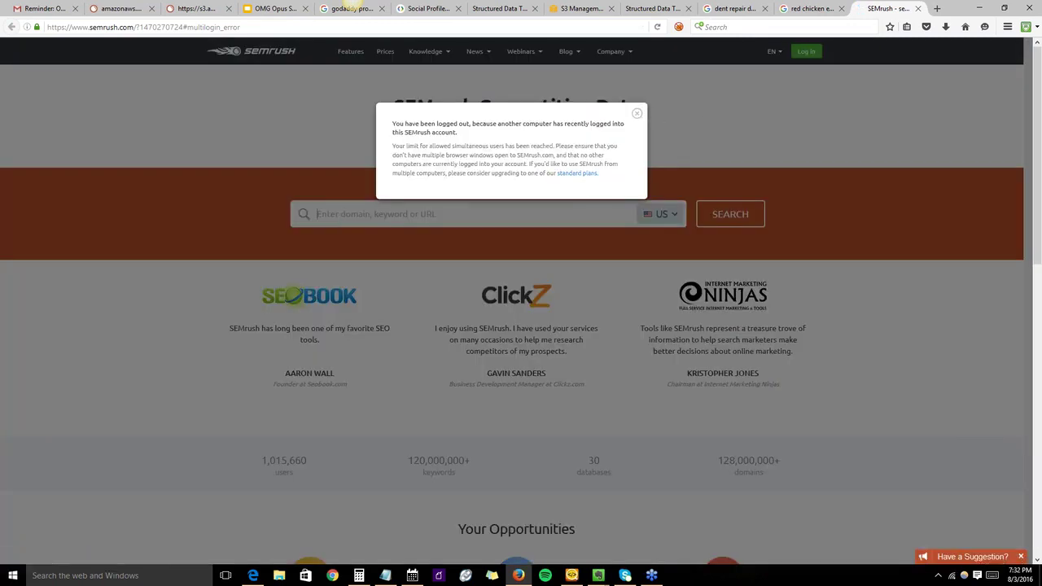
pyautogui.click(637, 114)
pyautogui.click(806, 52)
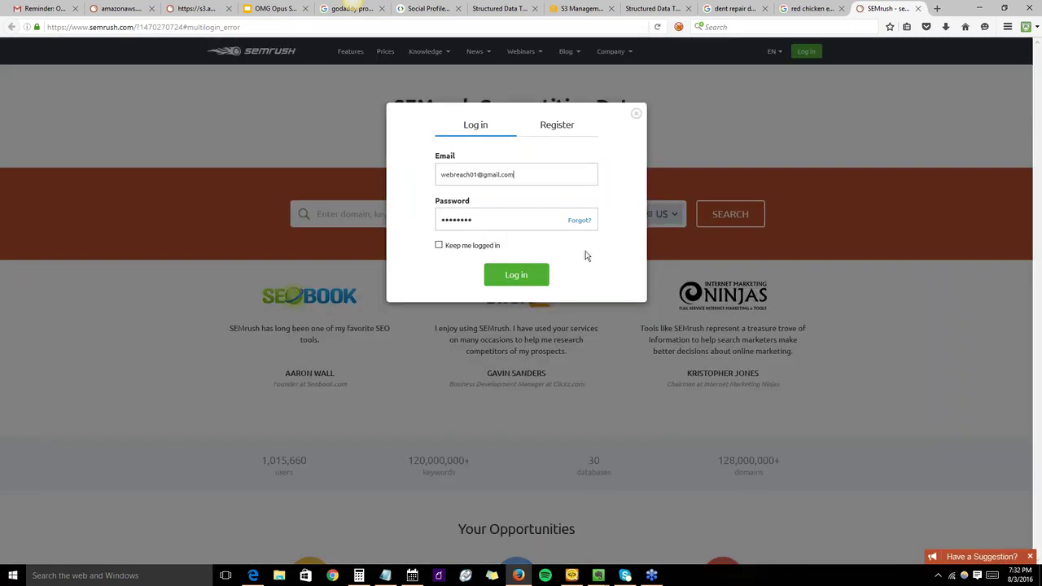
pyautogui.click(517, 276)
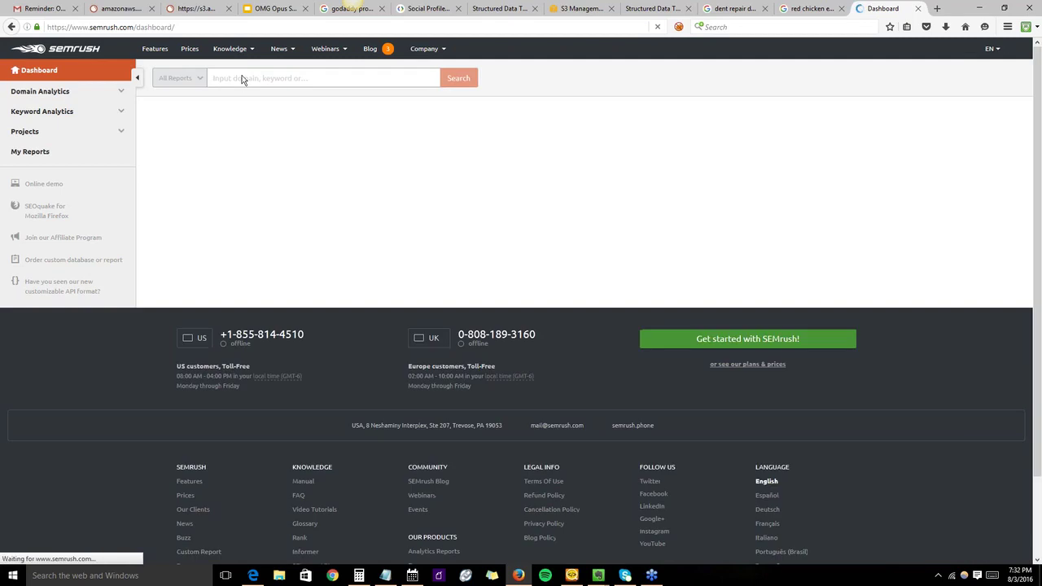
pyautogui.click(236, 77)
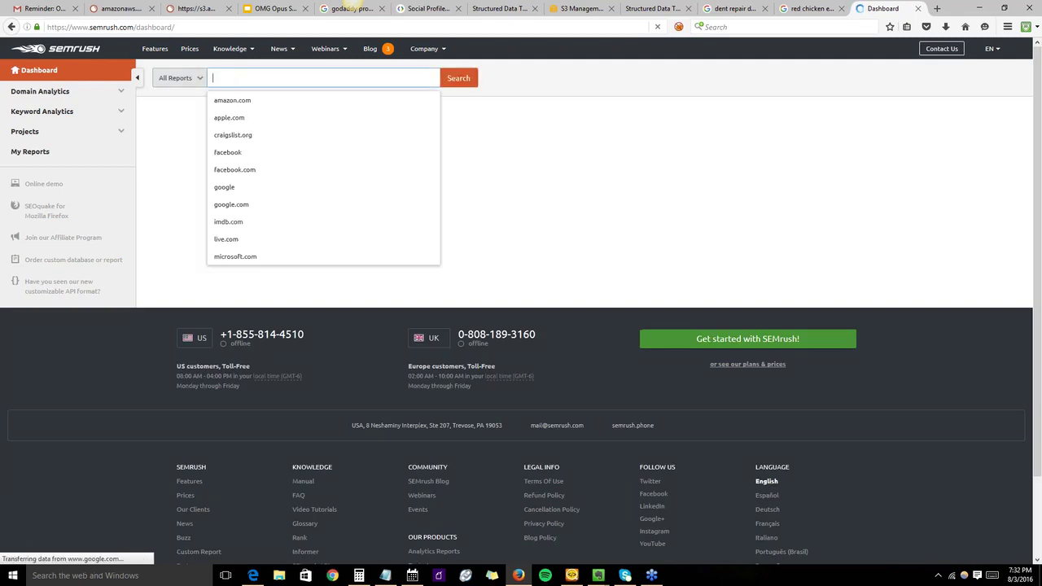
pyautogui.hotkey('ctrl', 'v')
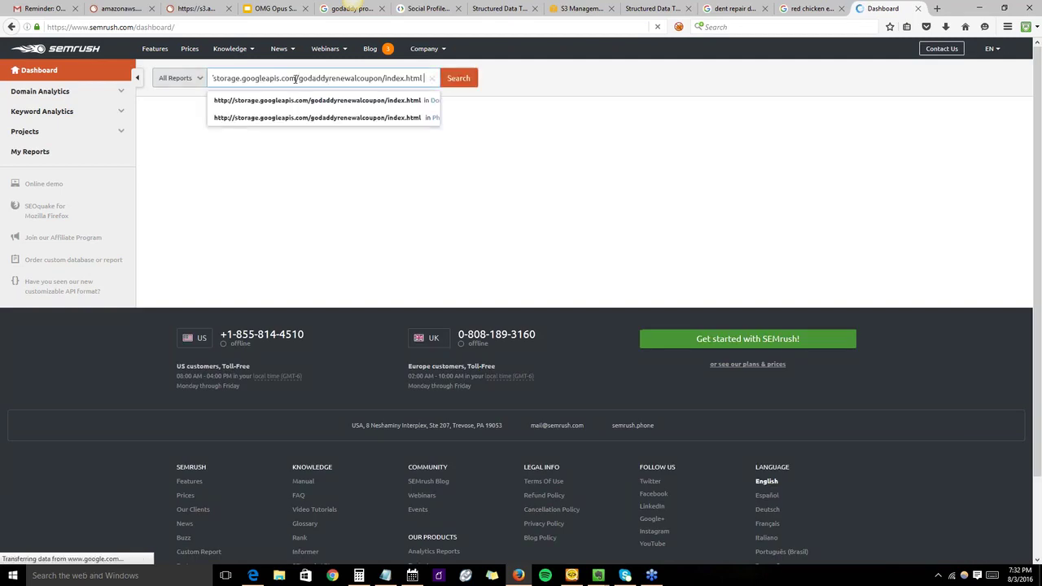
pyautogui.moveTo(299, 78); pyautogui.dragTo(265, 71)
pyautogui.click(469, 76)
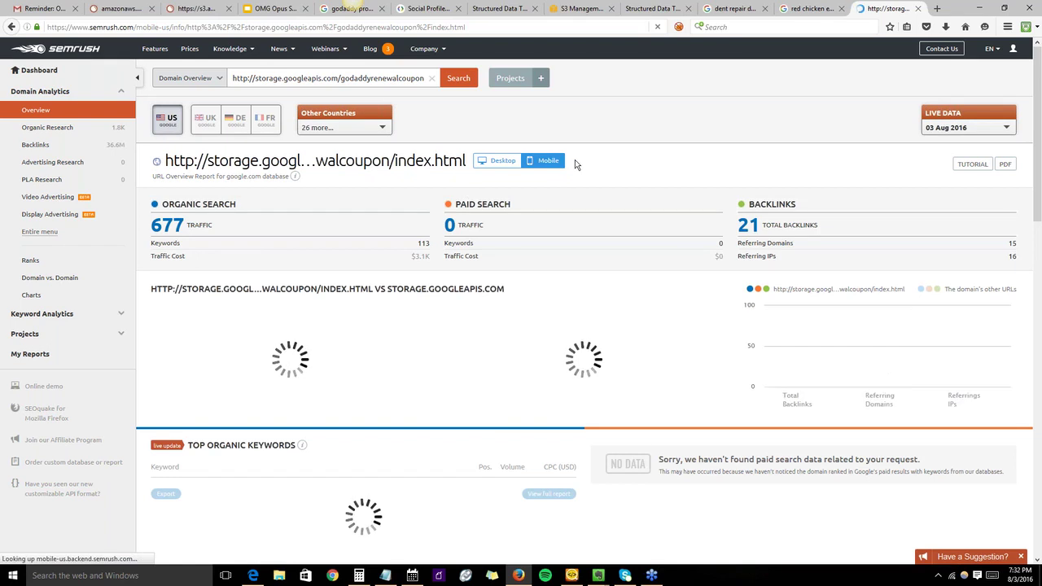
# Examine the report's organic traffic, backlinks and the search volumes of its top organic keywords.
pyautogui.scroll(-1, 574, 160)
pyautogui.scroll(-2, 575, 159)
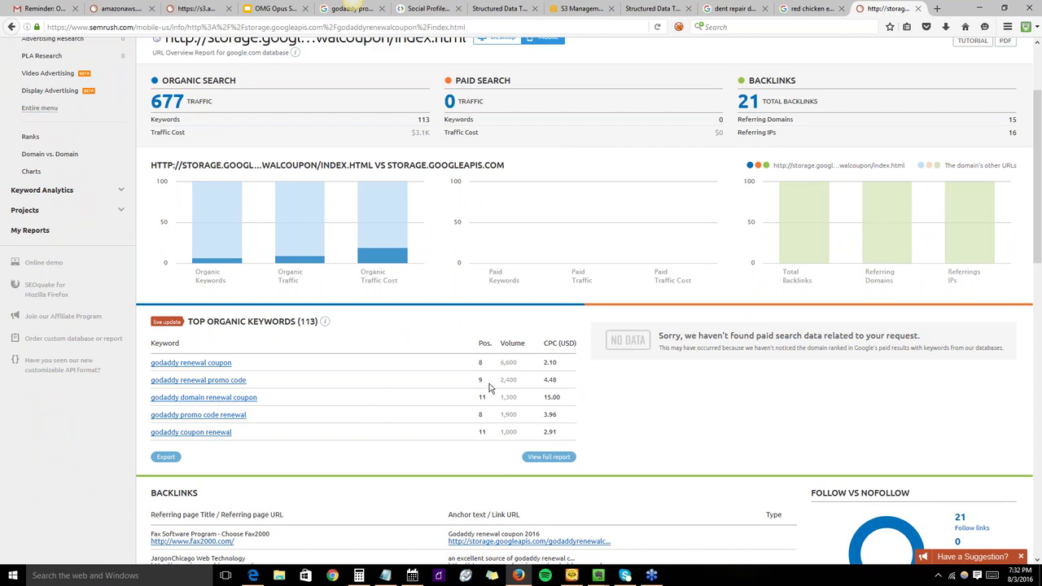
pyautogui.doubleClick(516, 364)
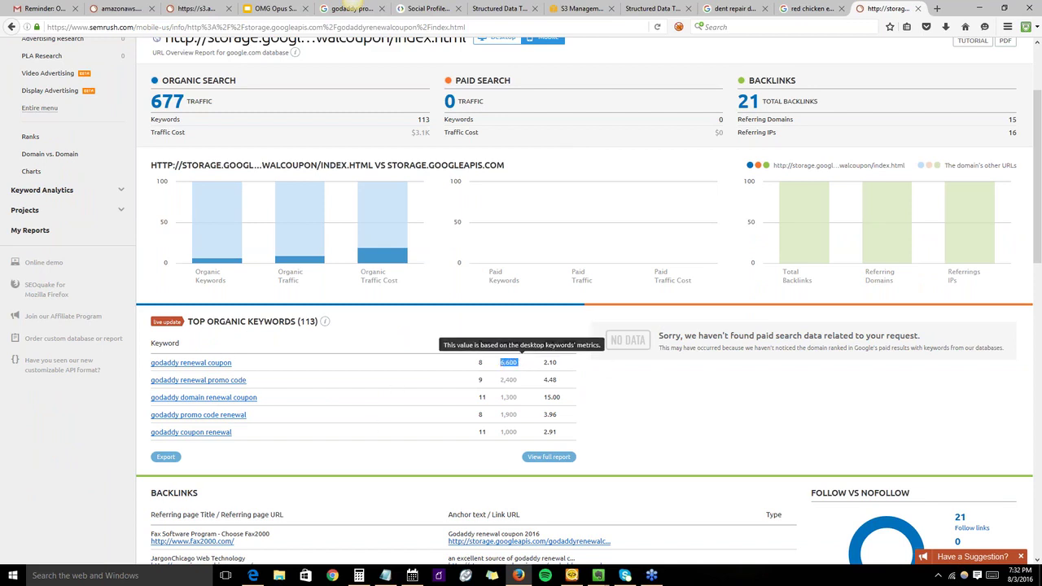
pyautogui.click(561, 366)
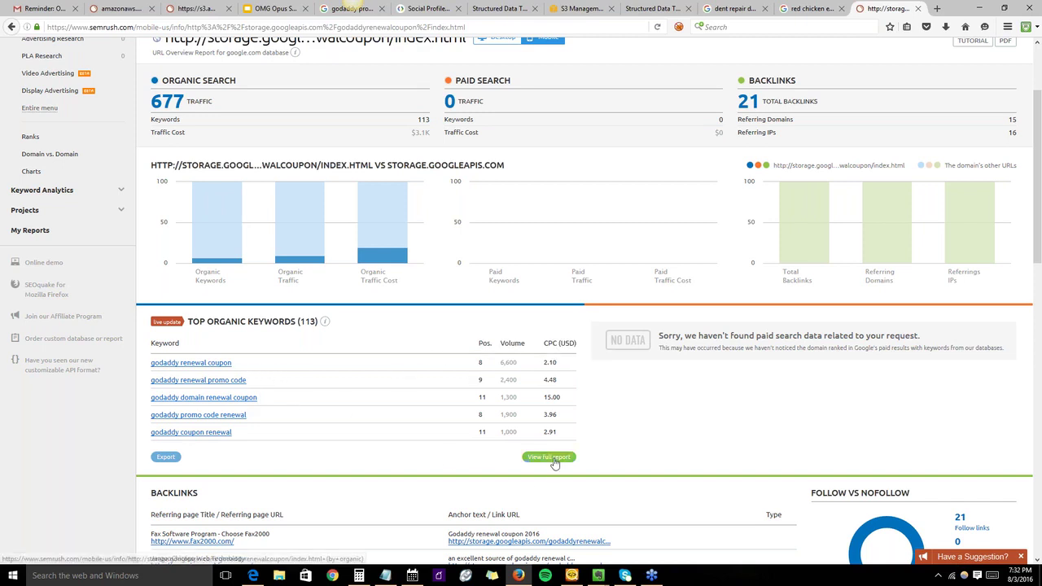
pyautogui.scroll(2, 456, 260)
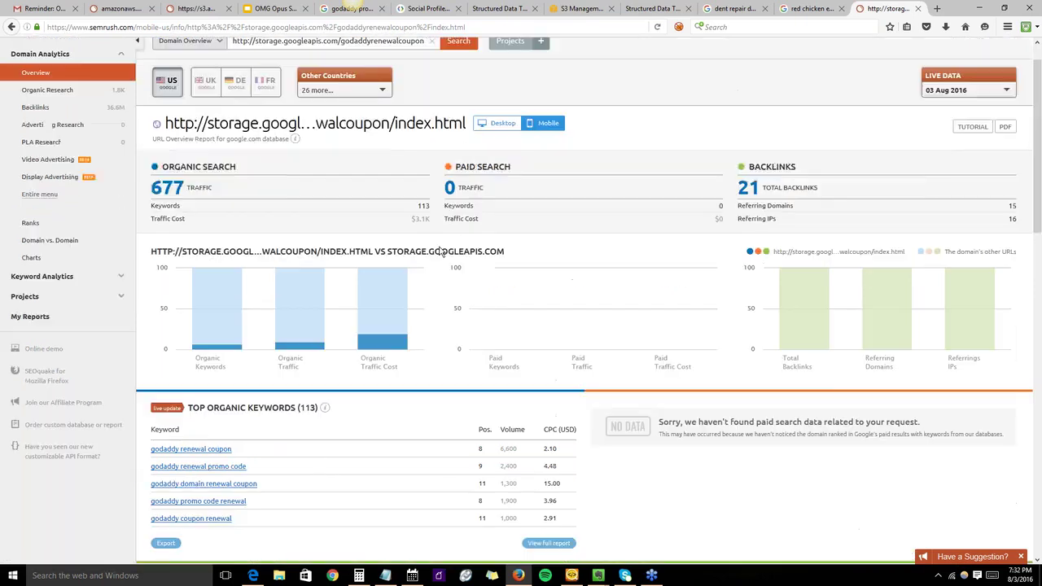
pyautogui.scroll(1, 440, 254)
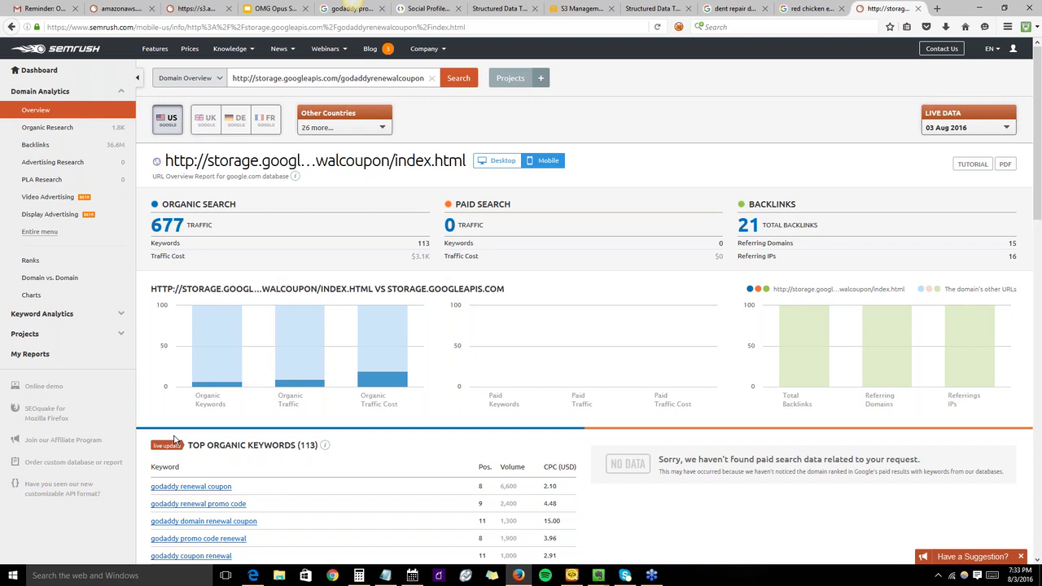
# Open the storage.googleapis.com/godaddyrenewalcoupon/index.html page in a new browser tab.
pyautogui.tripleClick(346, 78)
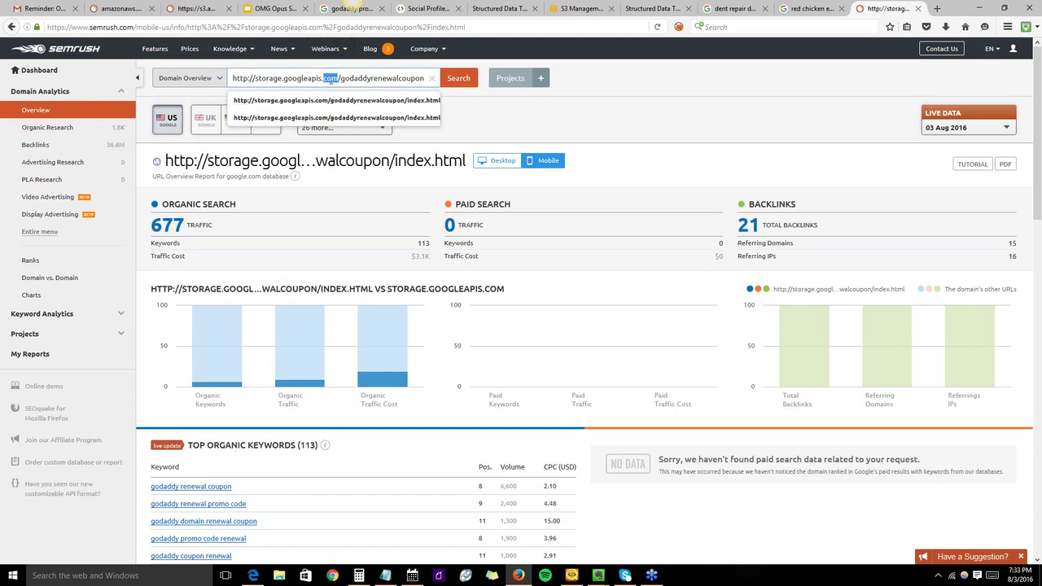
pyautogui.click(937, 9)
pyautogui.hotkey('ctrl', 'v')
pyautogui.press('Return')
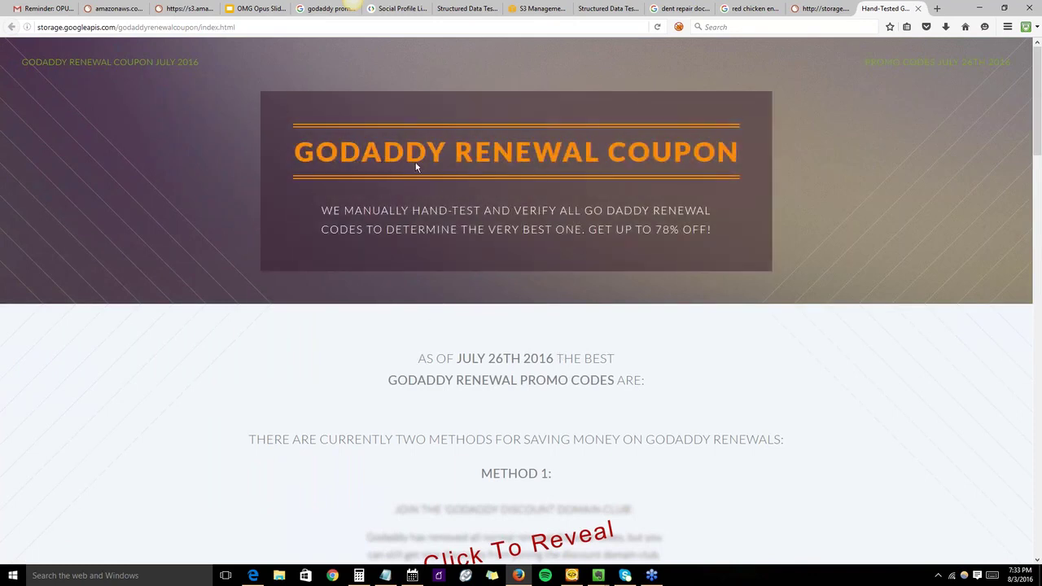
# Examine the Godaddy Renewal Coupon page from its discount codes down to the footer.
pyautogui.scroll(-5, 957, 187)
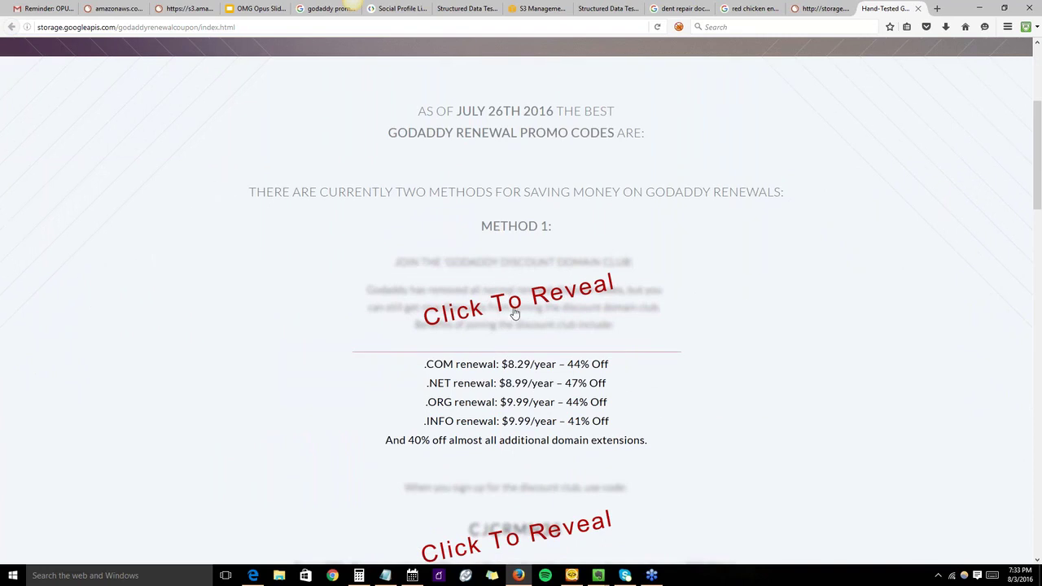
pyautogui.scroll(-4, 519, 301)
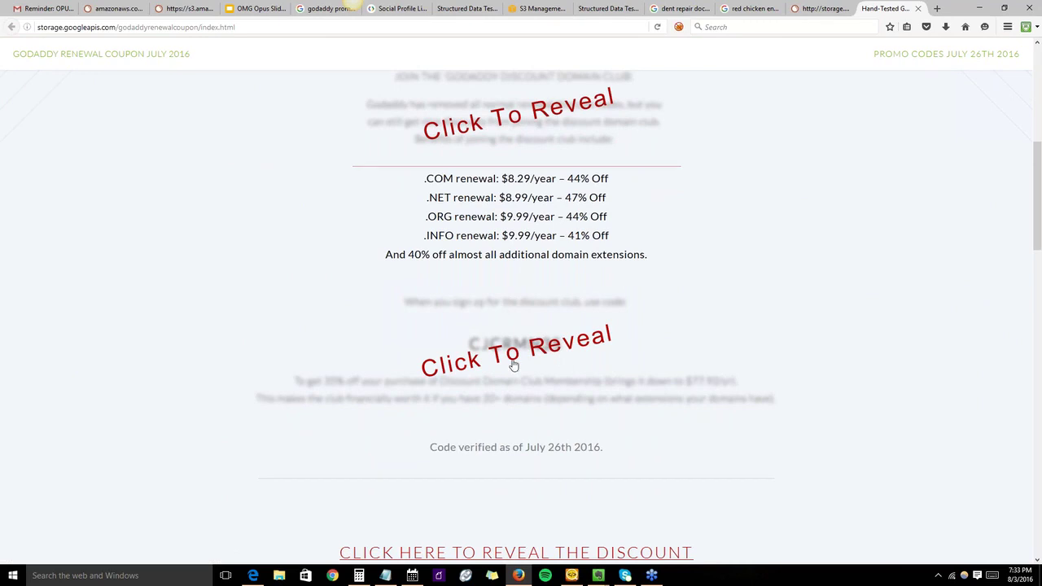
pyautogui.scroll(-5, 519, 306)
pyautogui.scroll(-20, 519, 303)
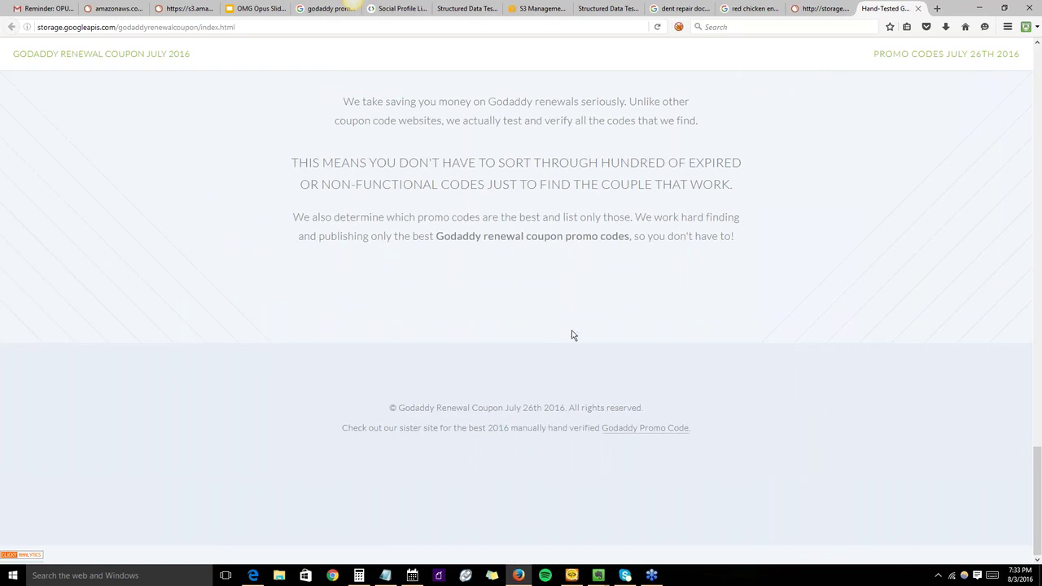
pyautogui.scroll(3, 570, 348)
pyautogui.moveTo(739, 363); pyautogui.dragTo(243, 31)
pyautogui.scroll(10, 384, 325)
# Open ahrefs.com in a new browser tab and sign in with the prefilled account details.
pyautogui.click(7, 27)
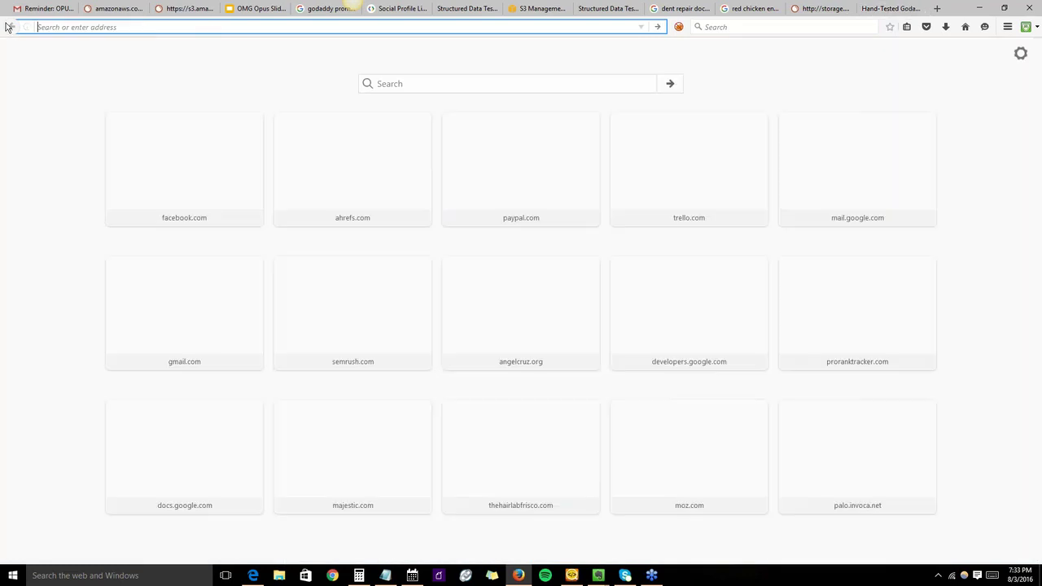
pyautogui.write('ahrefs.com/')
pyautogui.press('Return')
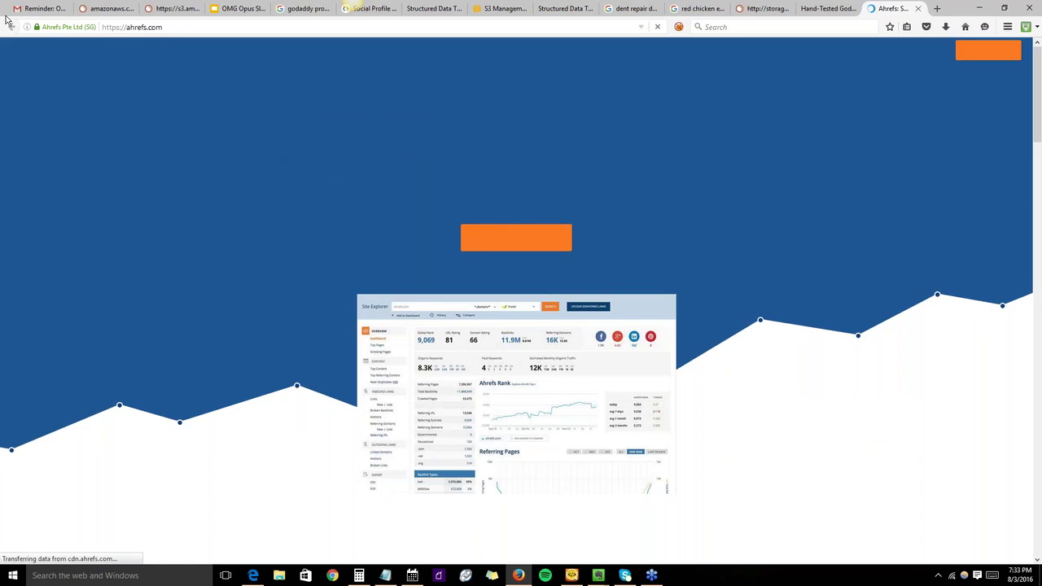
pyautogui.click(930, 52)
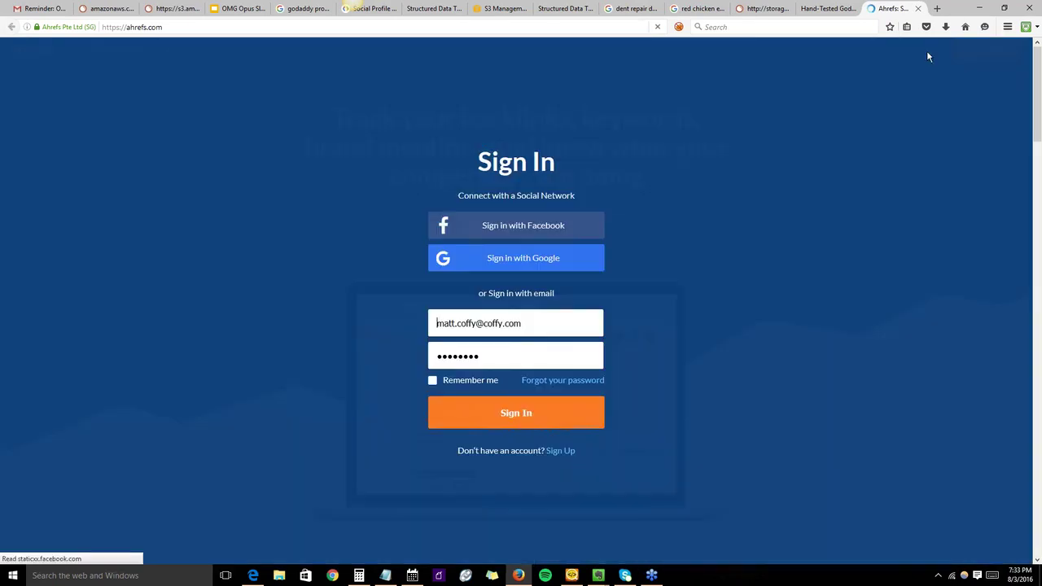
pyautogui.click(500, 417)
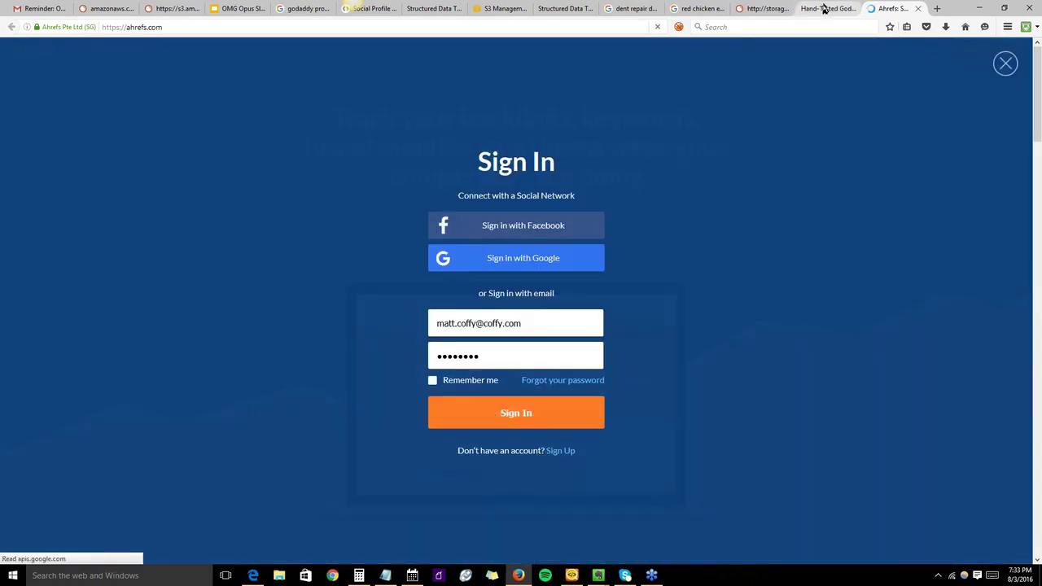
pyautogui.click(855, 13)
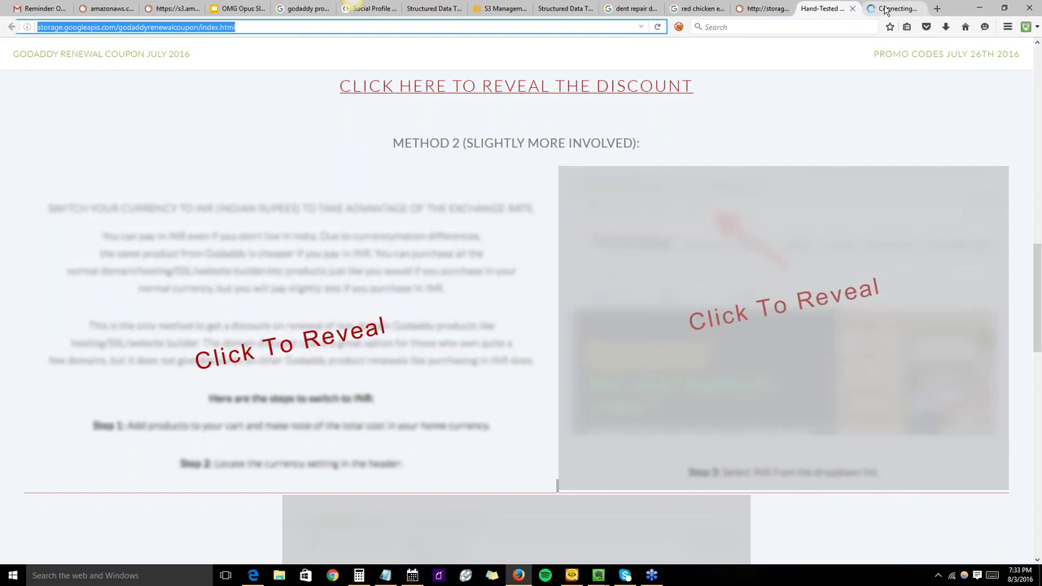
pyautogui.click(886, 11)
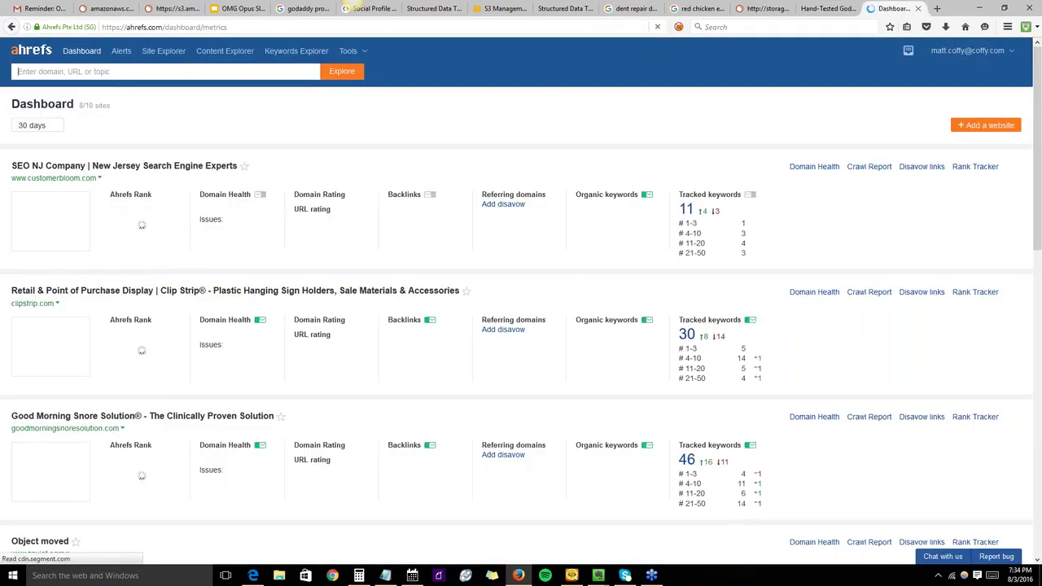
pyautogui.click(98, 72)
pyautogui.write('http://storage.googleapis.com/godaddyrenewalcoupon/index.html')
pyautogui.click(347, 73)
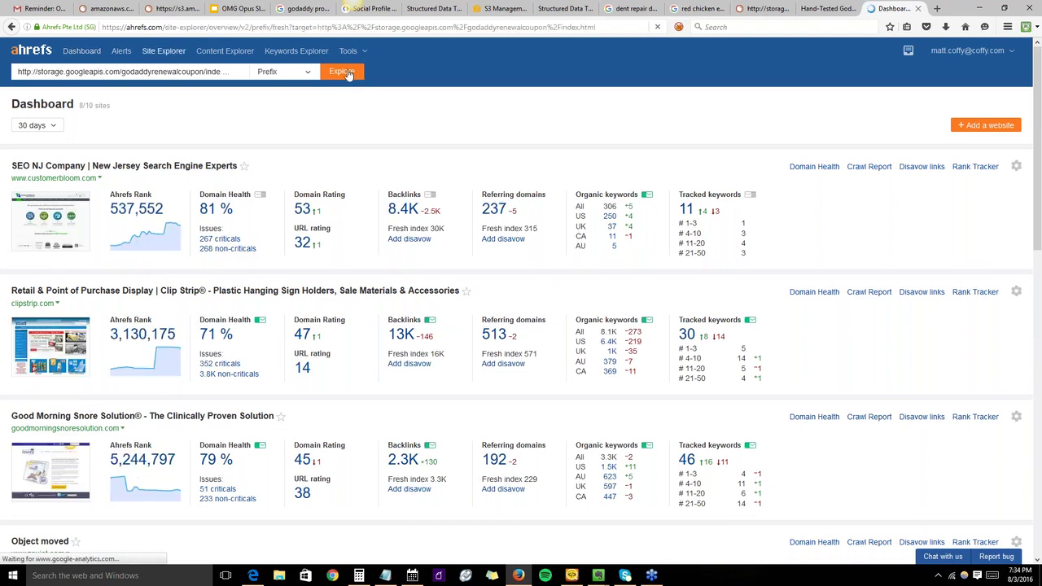
# View the Structured Data X Google Cloud Example slide, go back to the Godaddy Renewal Code Example slide, and return to the Ahrefs overview.
pyautogui.click(234, 9)
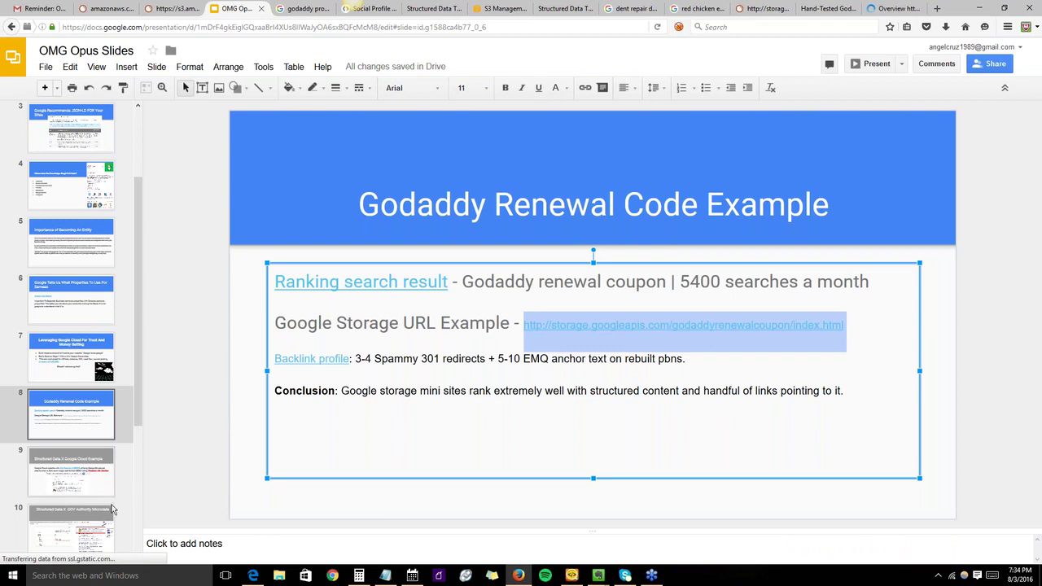
pyautogui.click(87, 479)
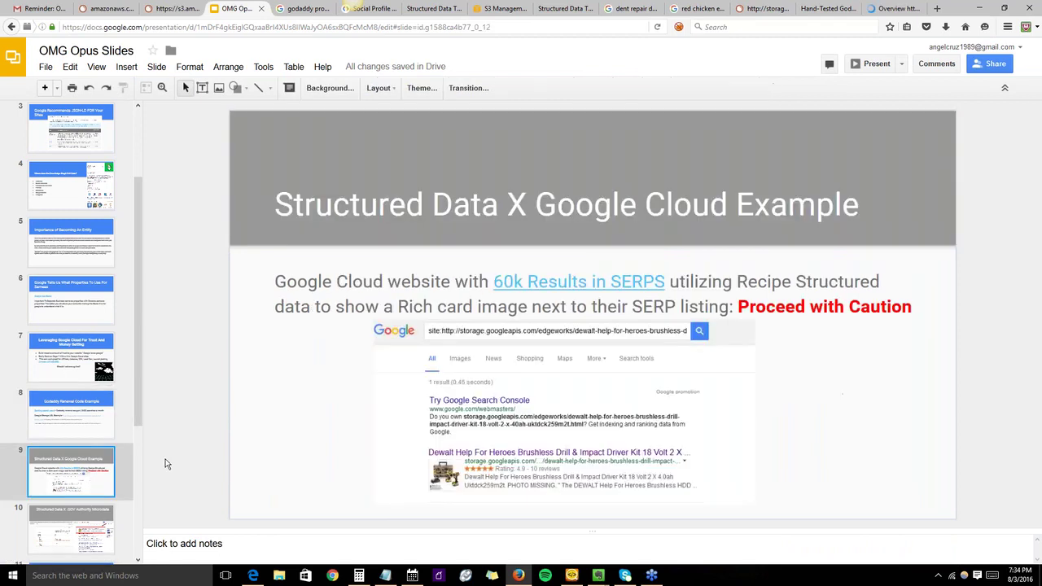
pyautogui.click(76, 413)
pyautogui.click(904, 9)
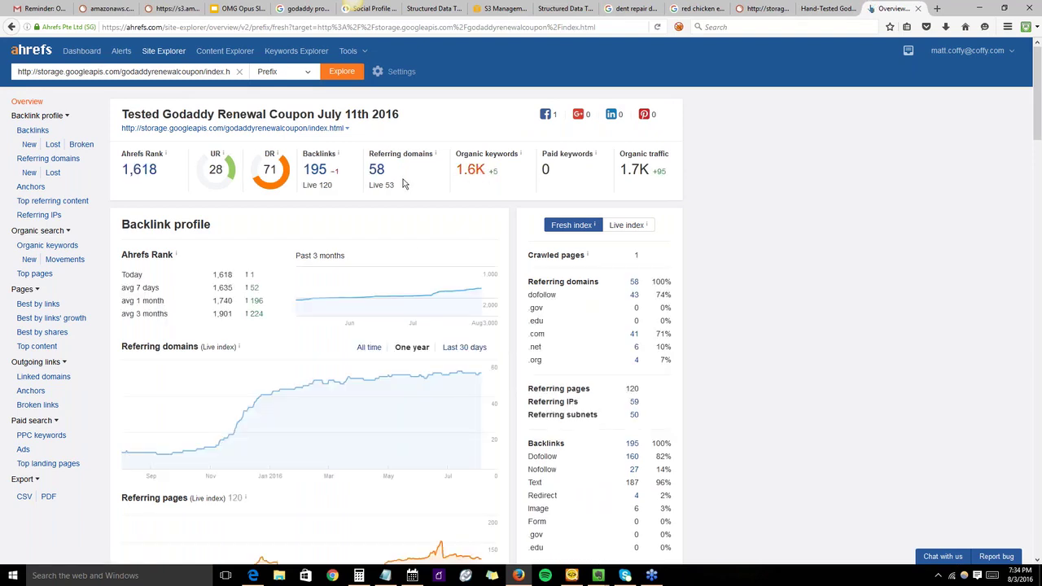
# Examine the overview's backlink charts, anchors cloud and anchor phrases, and open the full Backlinks report.
pyautogui.click(399, 184)
pyautogui.scroll(-10, 408, 235)
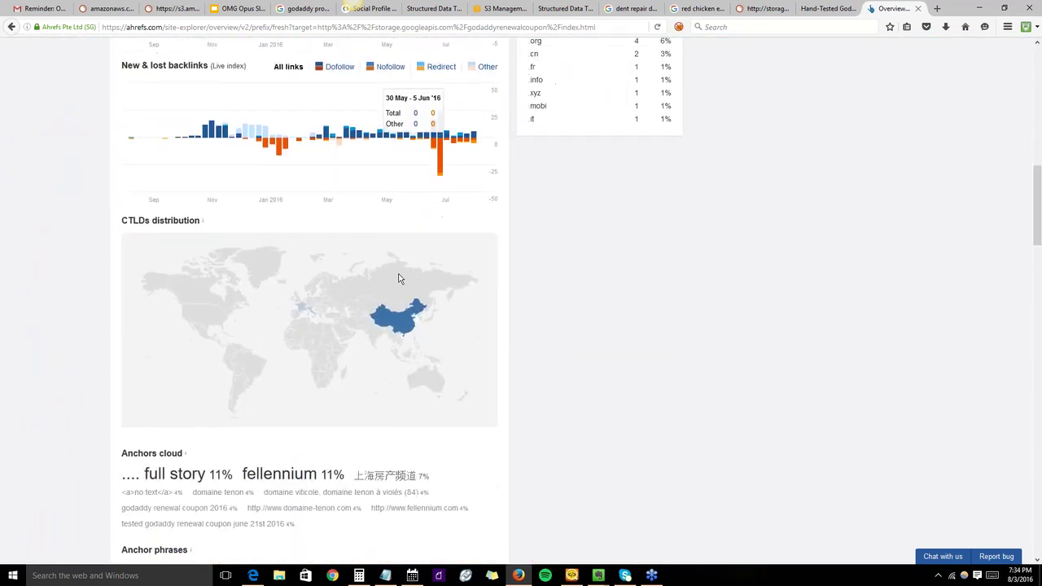
pyautogui.scroll(-4, 302, 337)
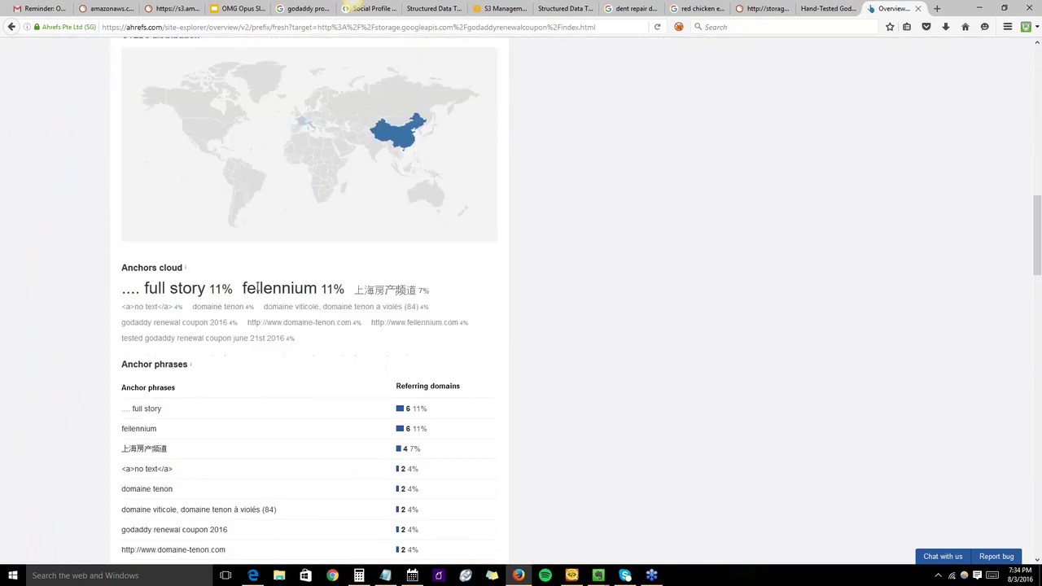
pyautogui.scroll(1, 369, 309)
pyautogui.scroll(5, 233, 244)
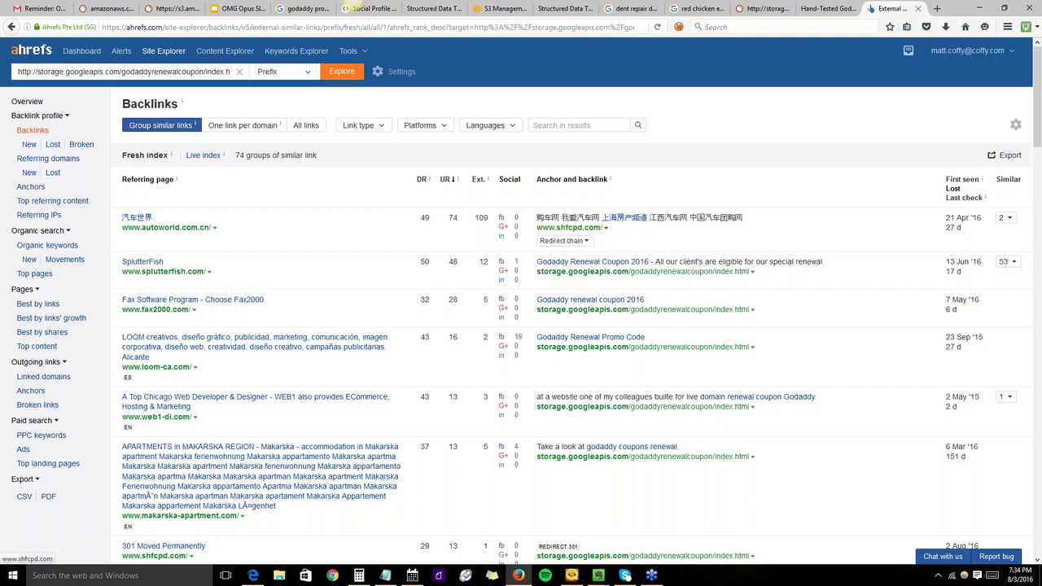
pyautogui.click(588, 242)
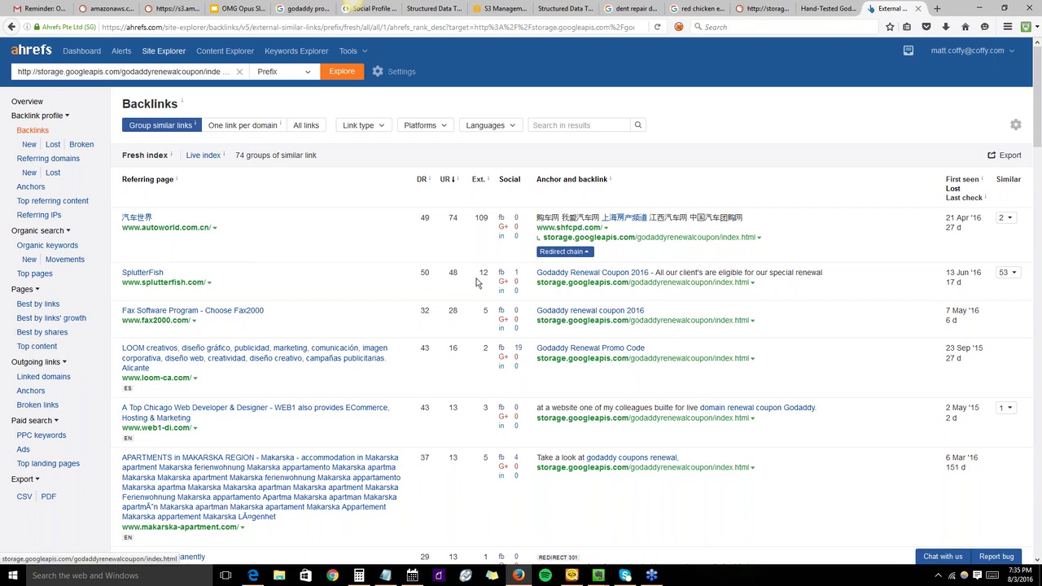
pyautogui.rightClick(176, 284)
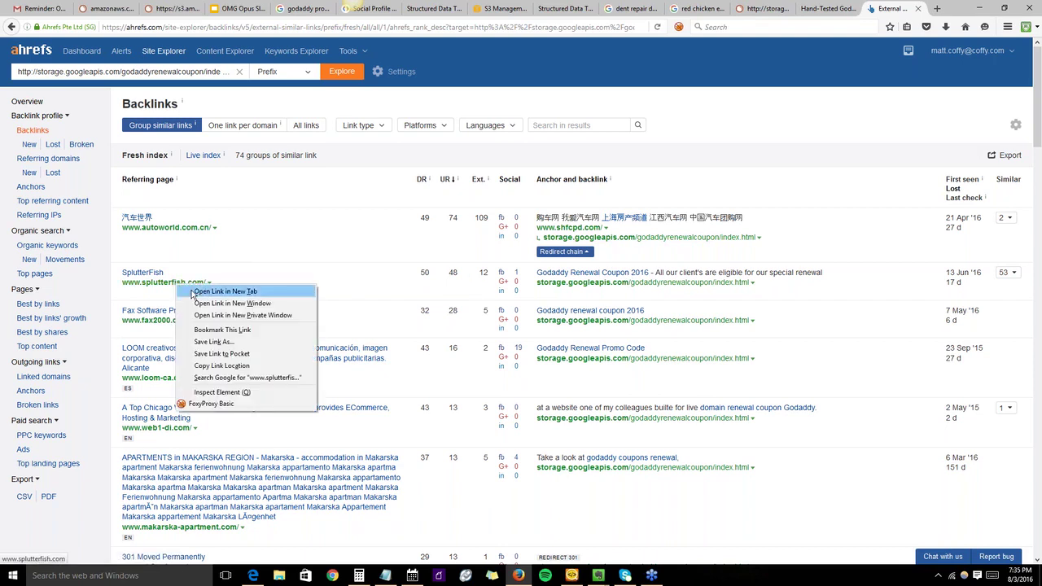
pyautogui.click(193, 292)
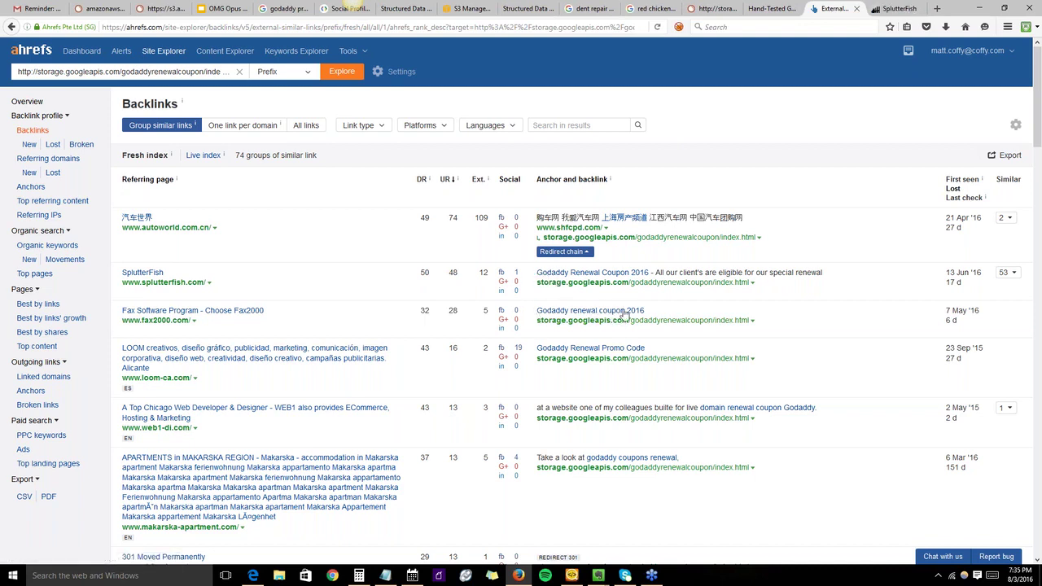
# Highlight the "Godaddy Renewal Promo Code" anchor text and check the Happy clients links on the SplutterFish page.
pyautogui.moveTo(537, 352); pyautogui.dragTo(665, 349)
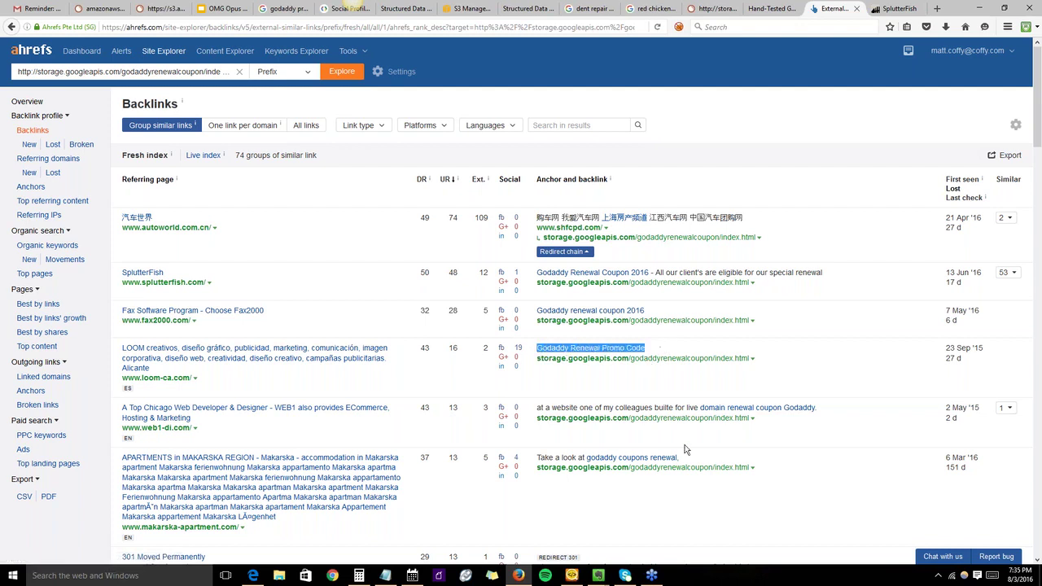
pyautogui.scroll(-2, 685, 450)
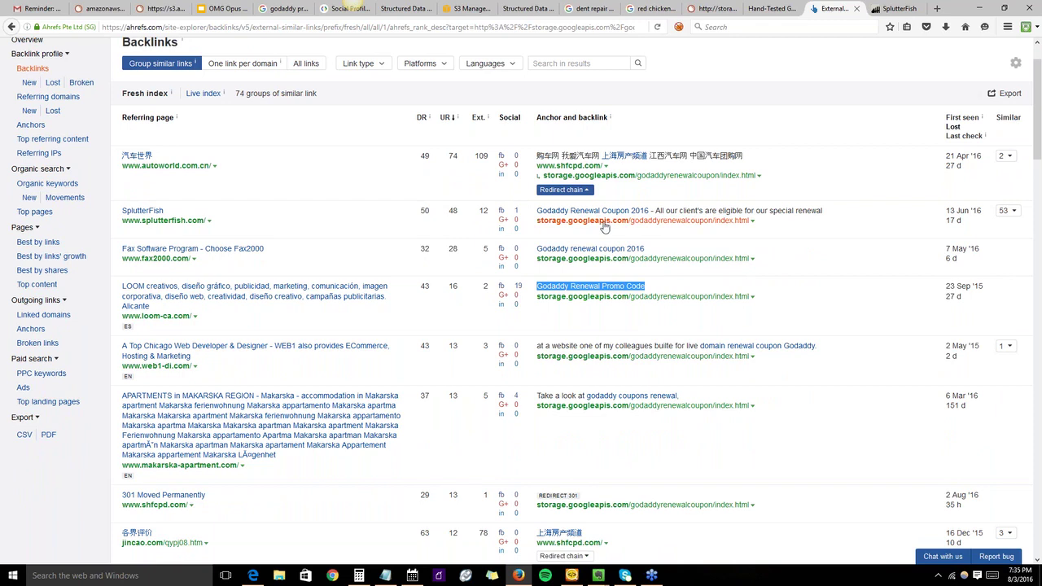
pyautogui.click(896, 8)
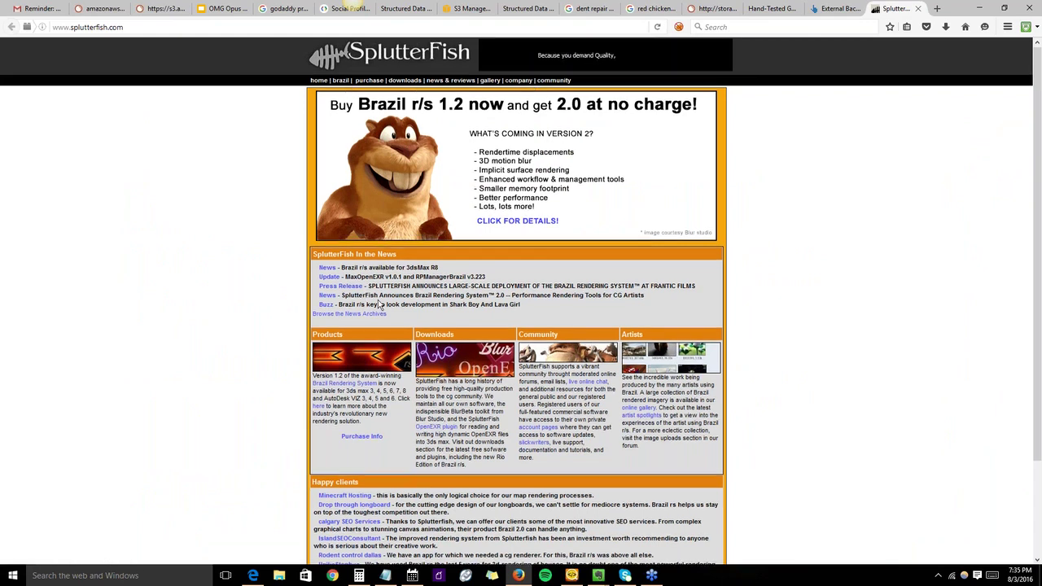
pyautogui.scroll(-3, 379, 304)
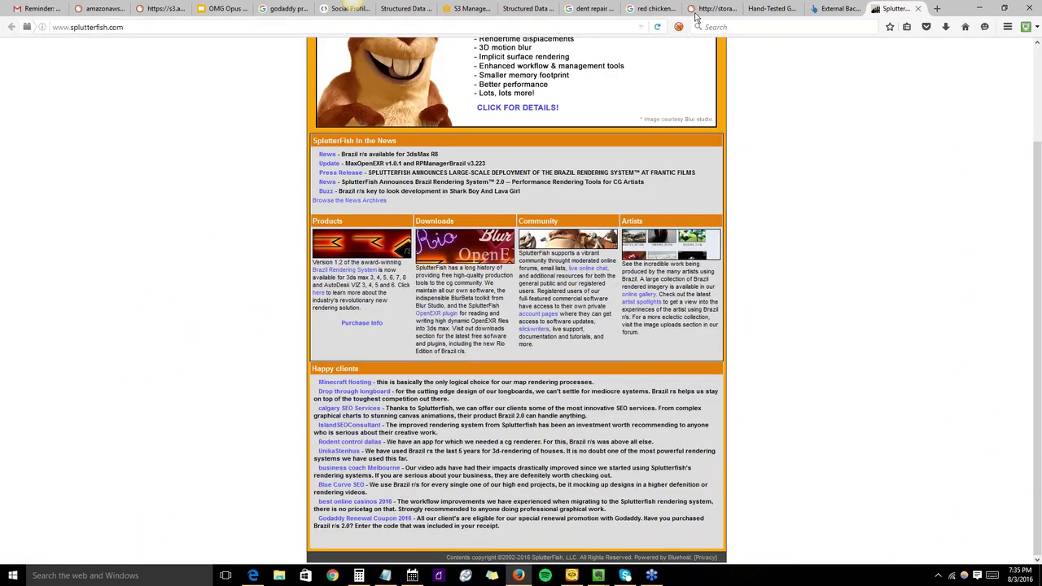
# Examine the Ahrefs backlink list for Godaddy anchor texts, 301 redirects and redirect chains.
pyautogui.click(833, 10)
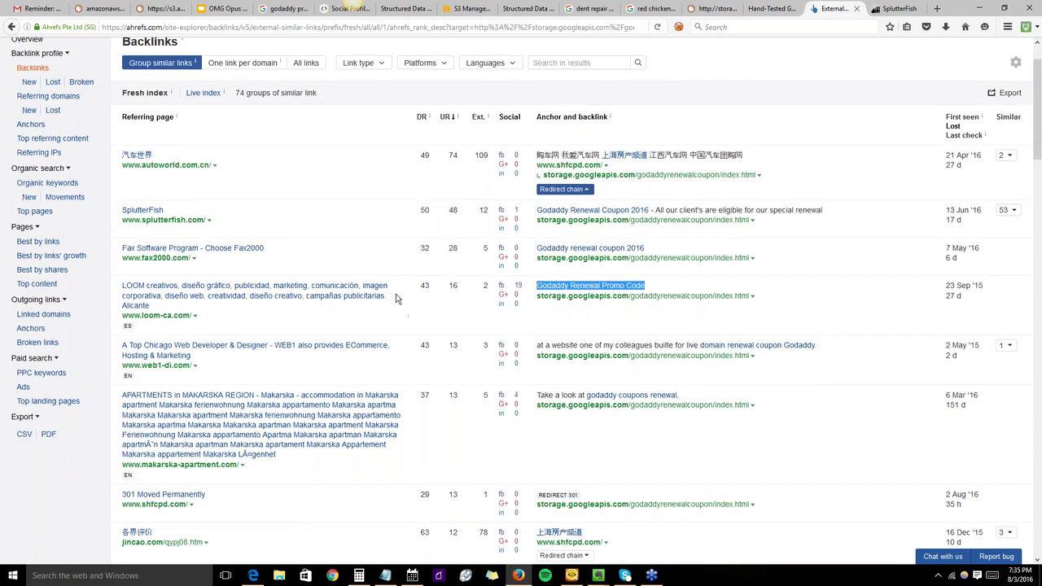
pyautogui.scroll(-3, 397, 313)
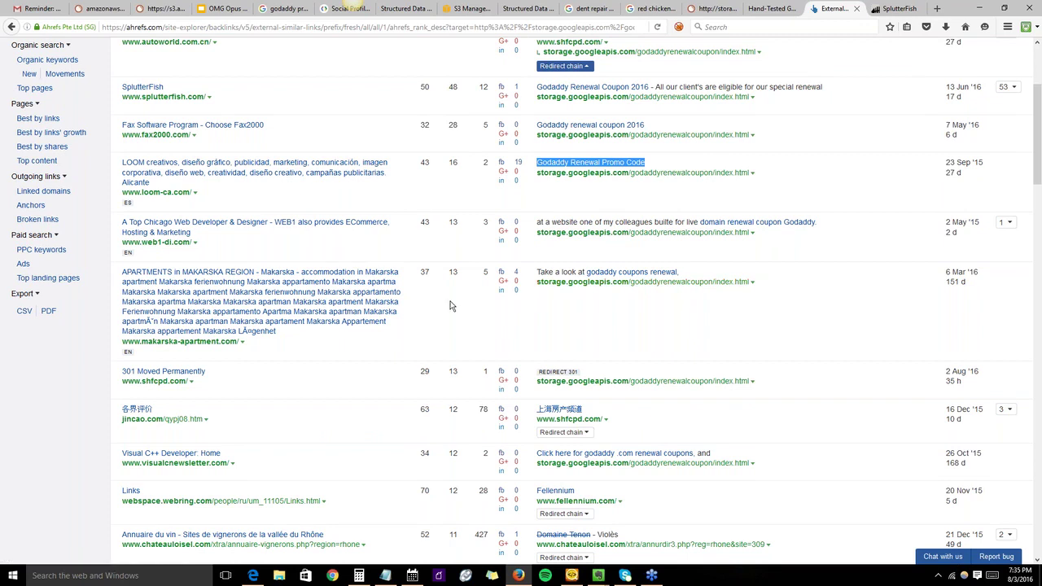
pyautogui.scroll(-2, 368, 313)
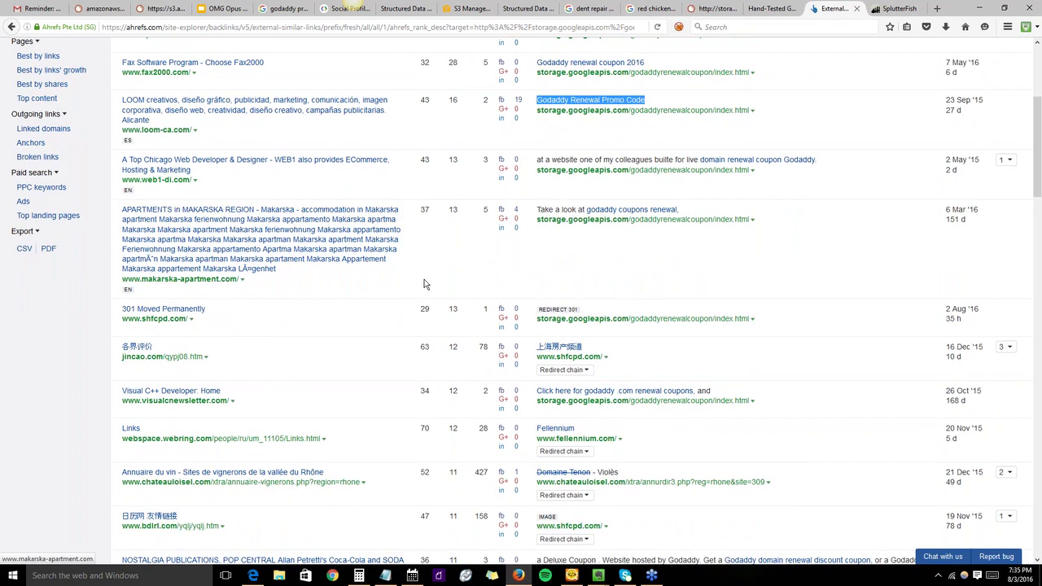
pyautogui.scroll(-2, 423, 284)
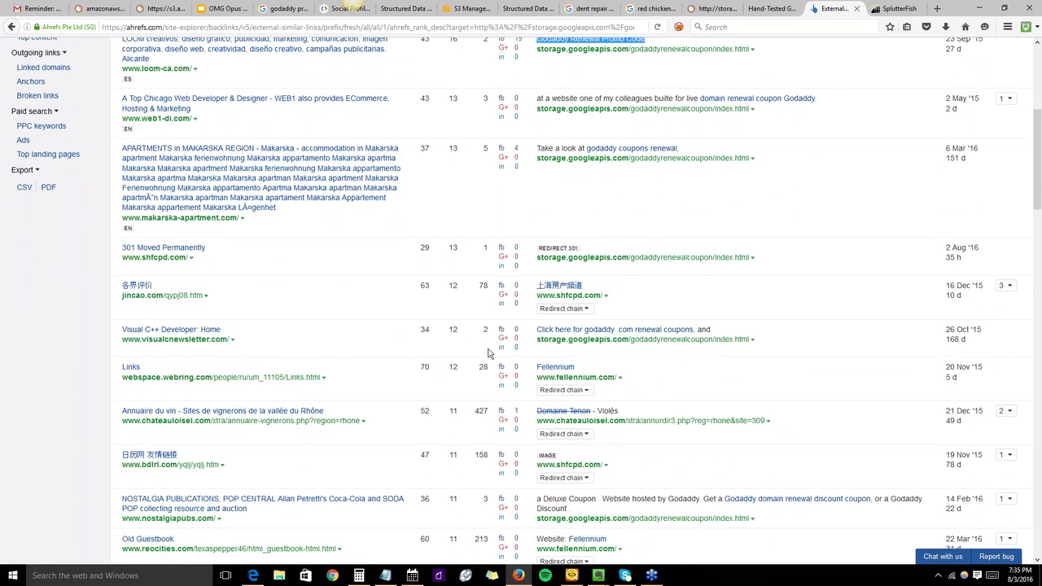
pyautogui.scroll(-2, 672, 358)
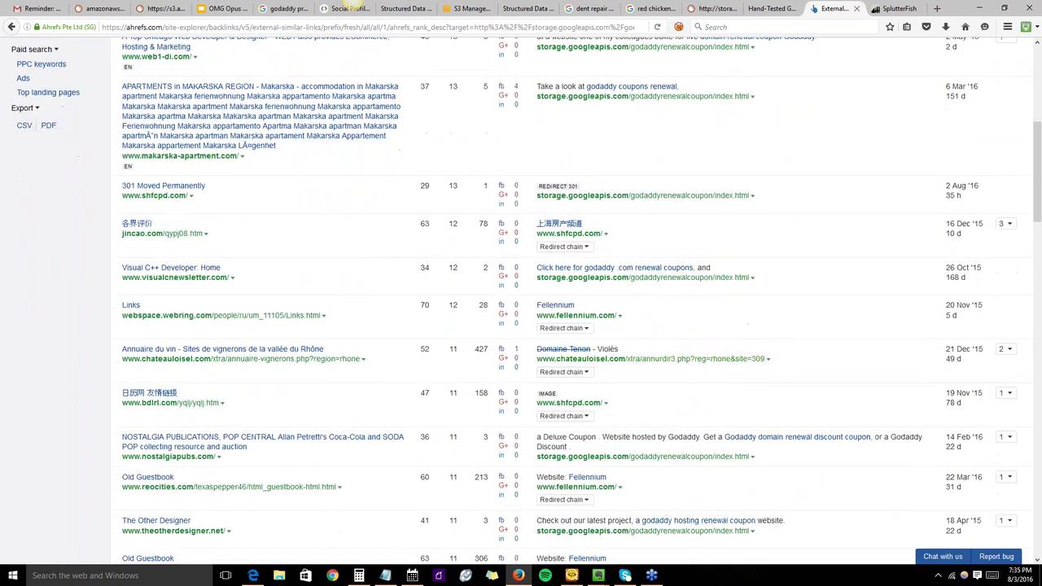
pyautogui.scroll(-8, 620, 359)
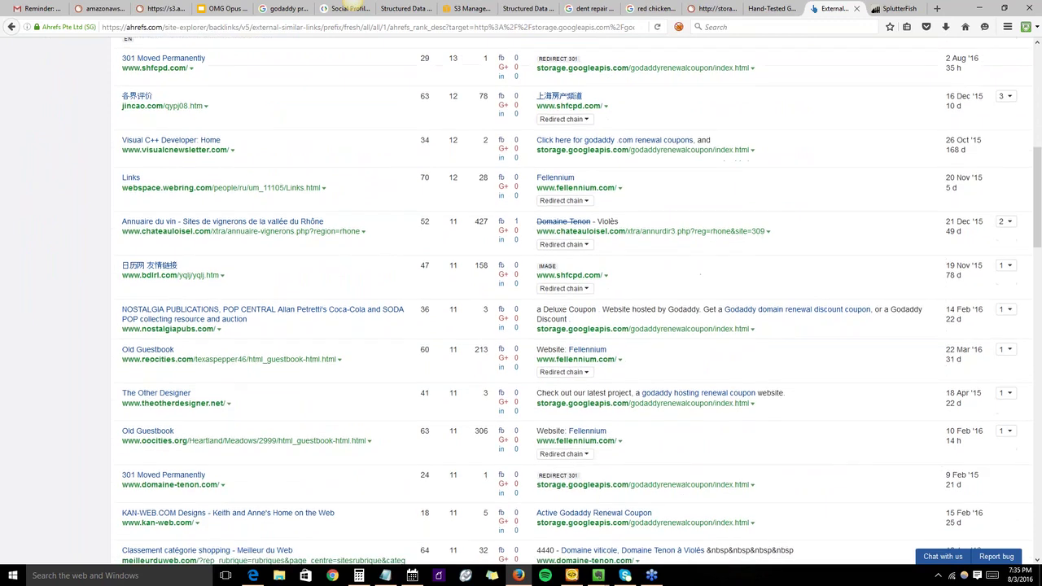
pyautogui.scroll(10, 570, 245)
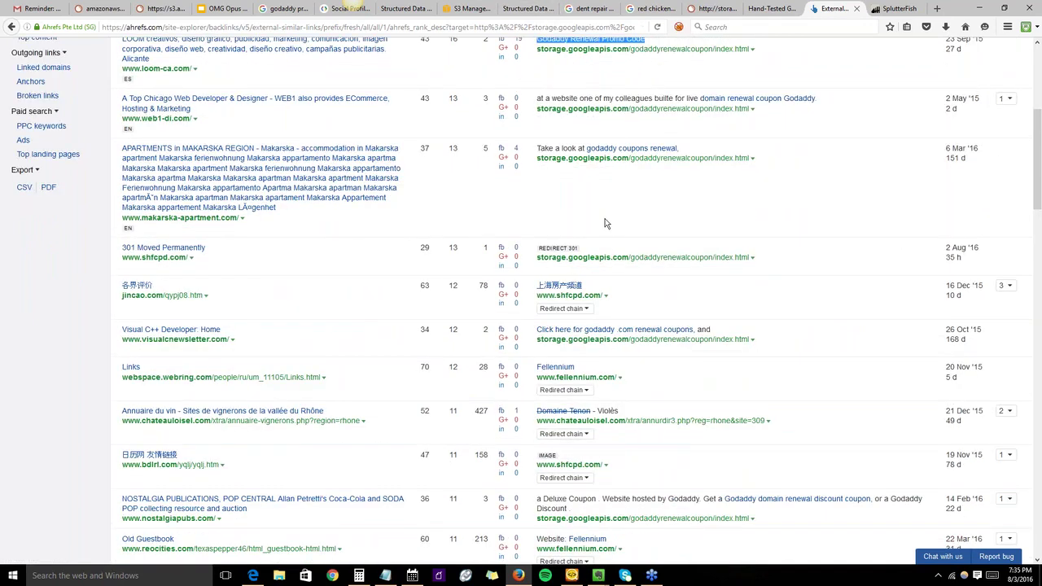
pyautogui.scroll(1, 617, 233)
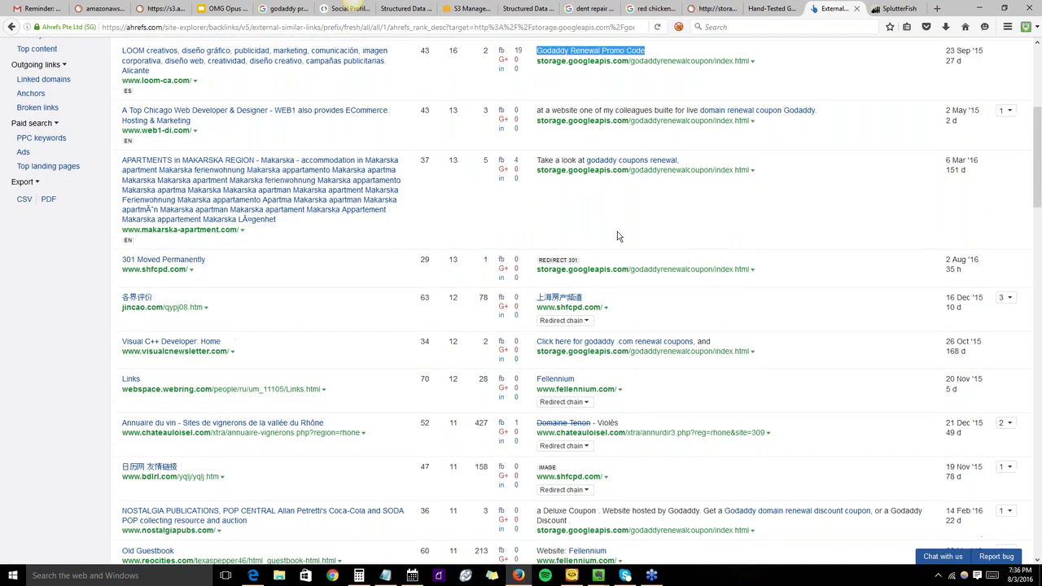
pyautogui.scroll(9, 617, 231)
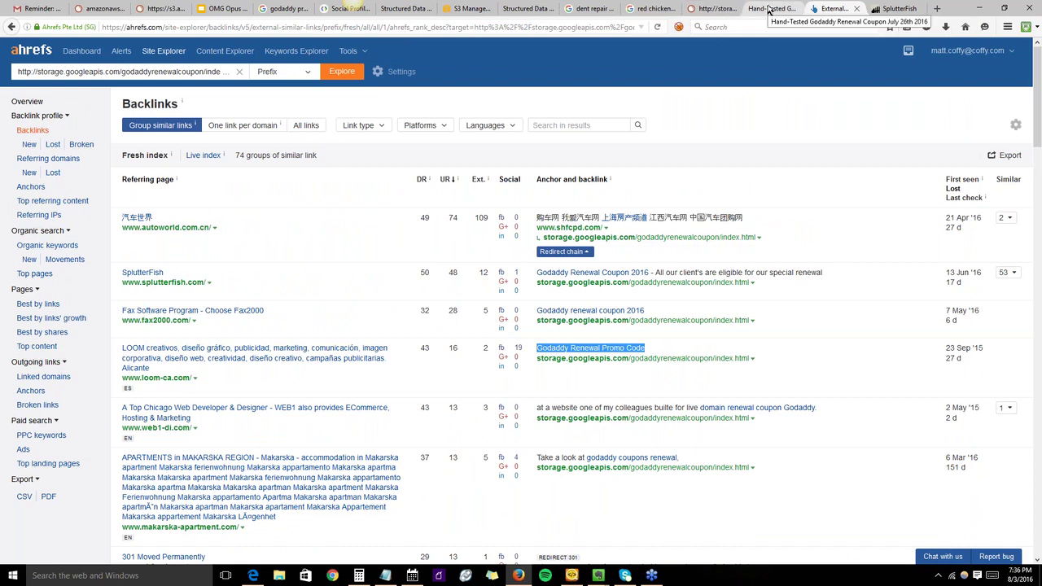
# Copy the Google Storage URL from the Godaddy Renewal Code Example slide in OMG Opus Slides.
pyautogui.click(236, 10)
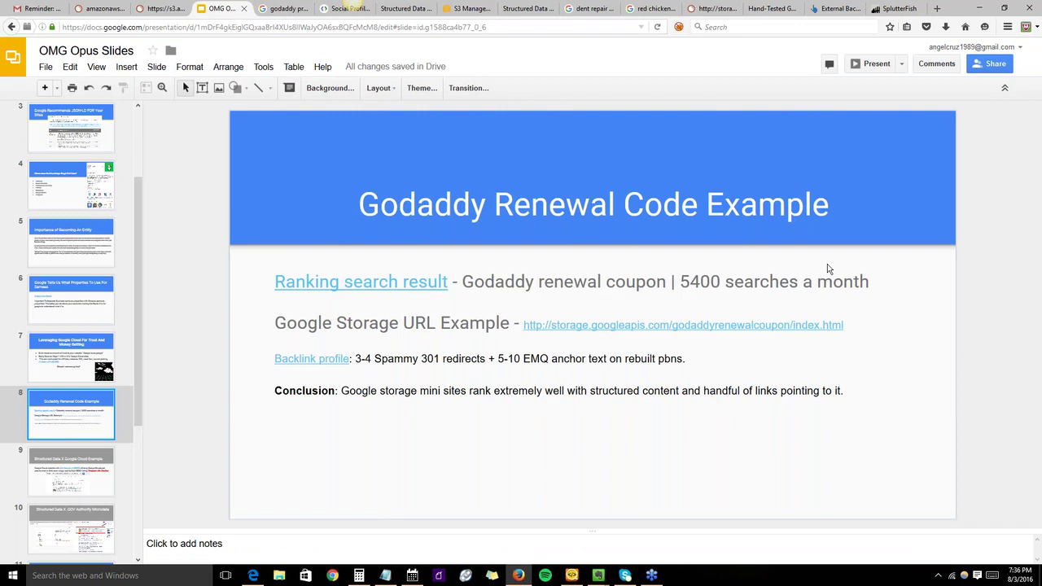
pyautogui.moveTo(652, 326); pyautogui.dragTo(523, 326)
pyautogui.hotkey('ctrl', 'c')
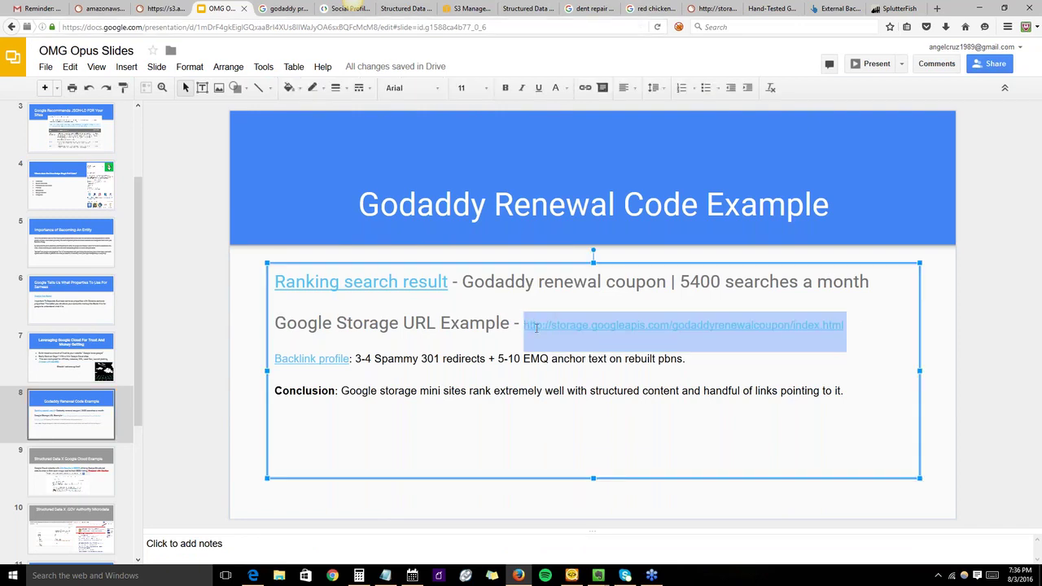
pyautogui.click(938, 9)
pyautogui.write('opensiteexplorer.org/')
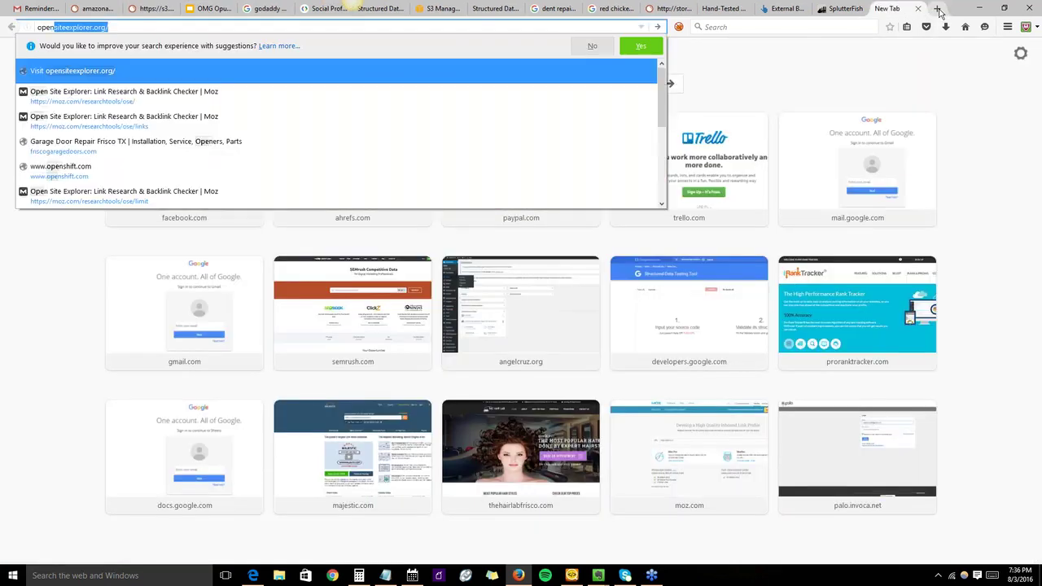
pyautogui.press('Return')
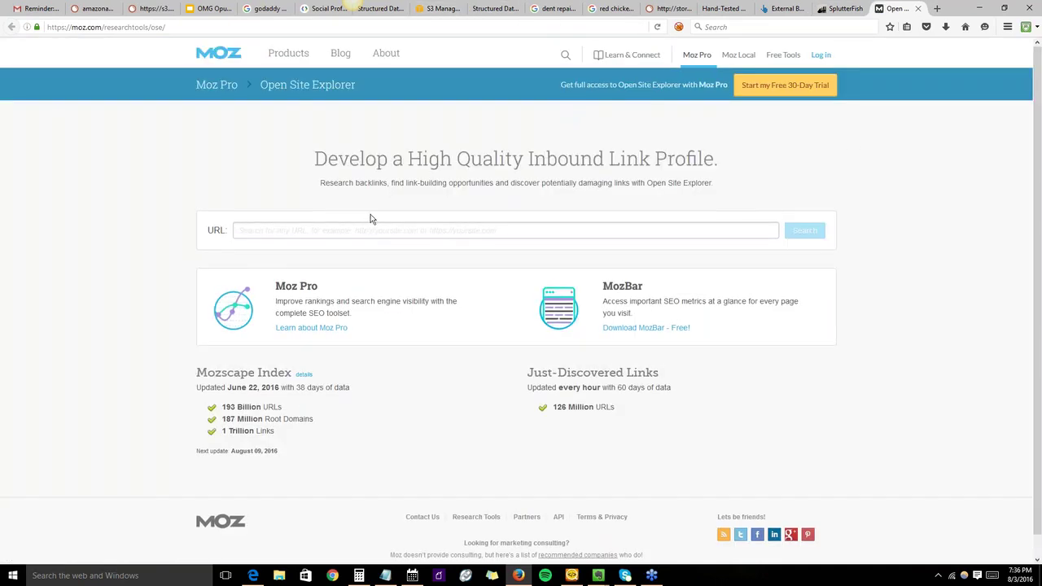
pyautogui.hotkey('ctrl', 'v')
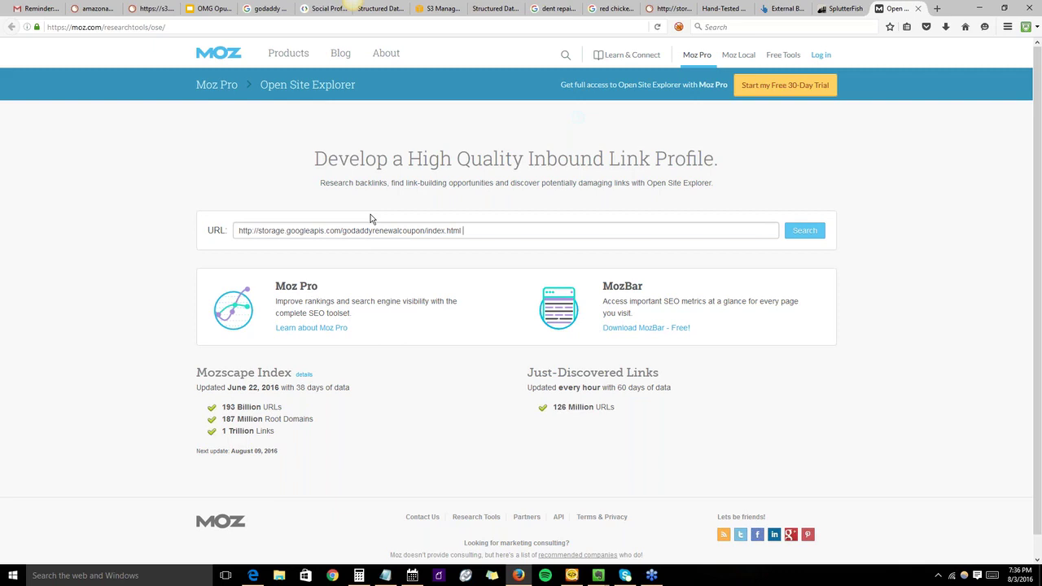
pyautogui.click(804, 232)
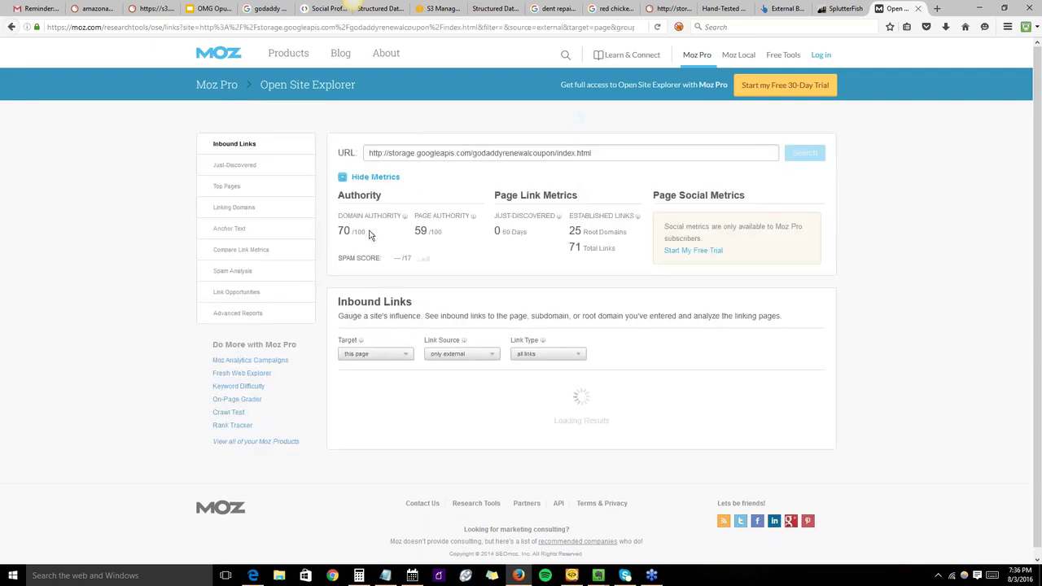
# Highlight the Domain Authority, Page Authority and Established Links metrics for the Google Storage URL in Open Site Explorer.
pyautogui.moveTo(370, 236); pyautogui.dragTo(337, 233)
pyautogui.doubleClick(423, 230)
pyautogui.moveTo(569, 232); pyautogui.dragTo(660, 244)
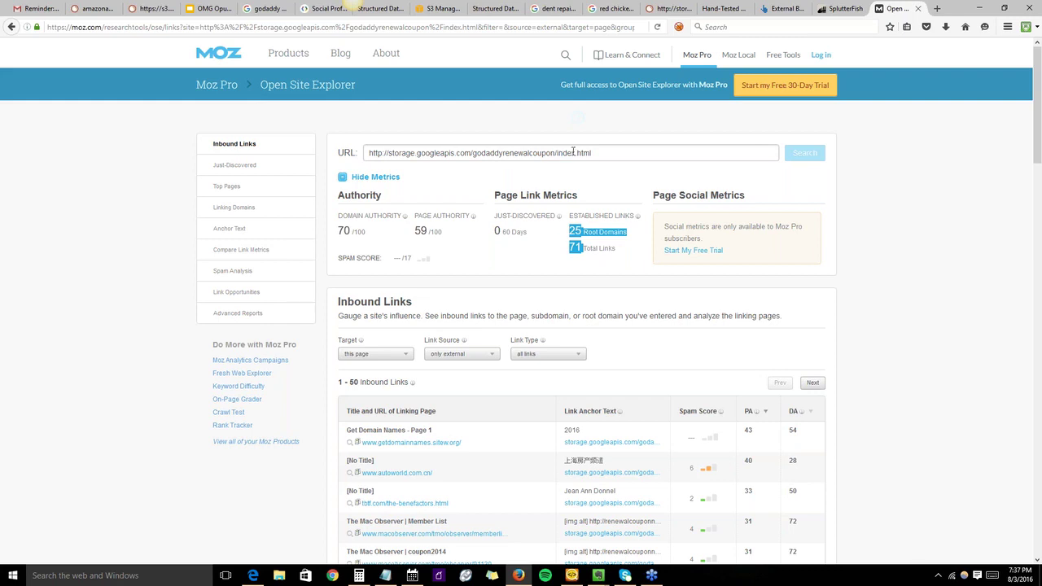
pyautogui.click(363, 235)
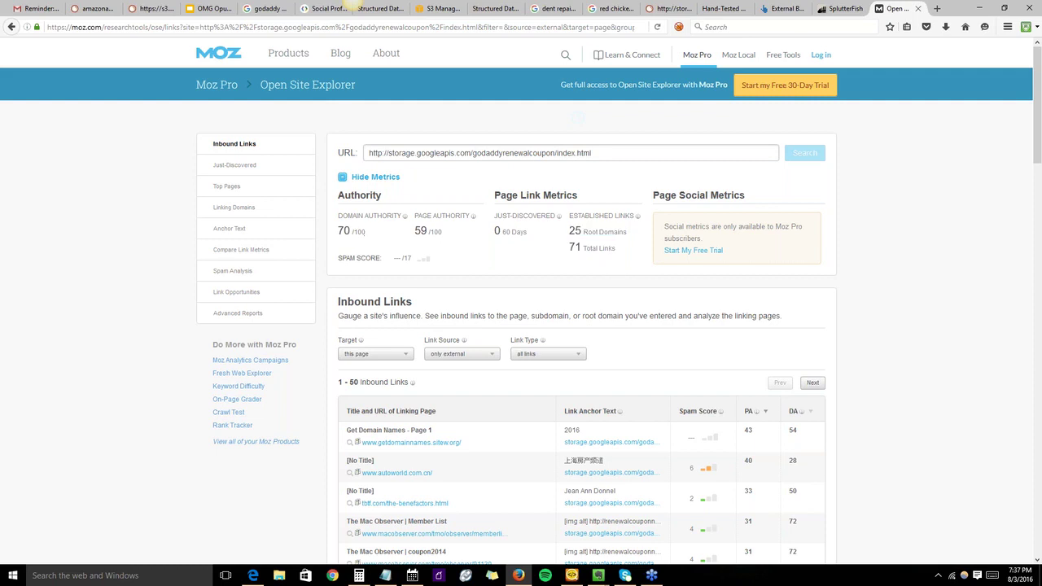
pyautogui.moveTo(355, 232)
pyautogui.mouseDown()
pyautogui.moveTo(337, 232)
pyautogui.moveTo(368, 233)
pyautogui.mouseUp()
pyautogui.click(610, 190)
# Return to the OMG Opus Slides presentation and open the "Structured Data X Google Cloud Example" slide.
pyautogui.click(629, 12)
pyautogui.click(631, 9)
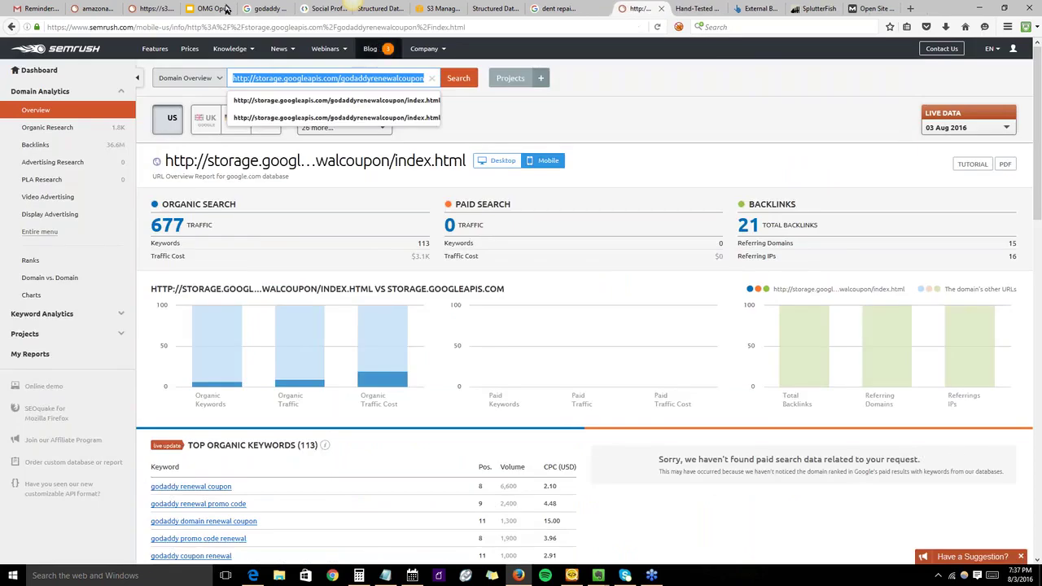
pyautogui.click(225, 8)
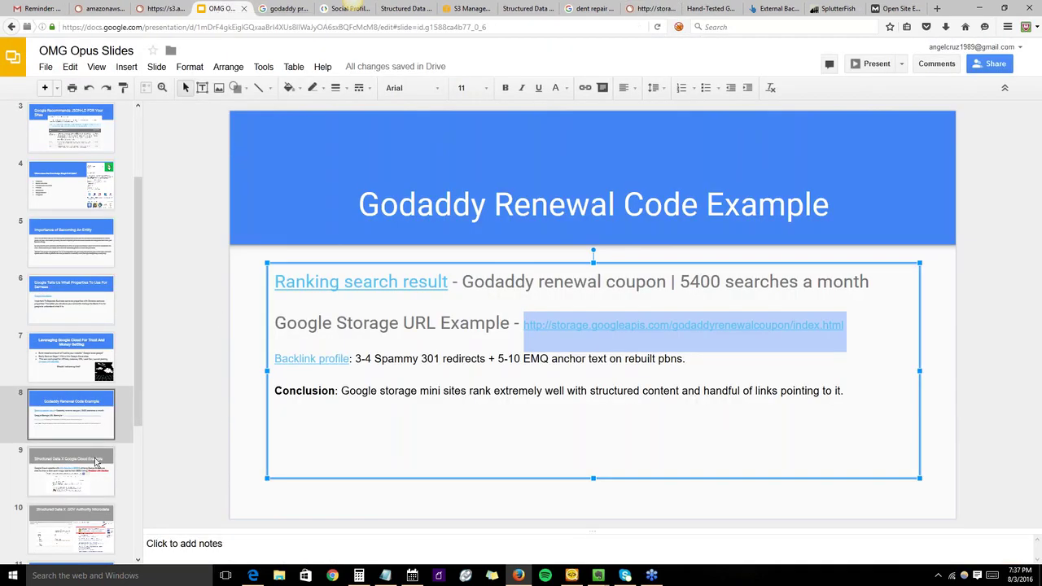
pyautogui.click(96, 462)
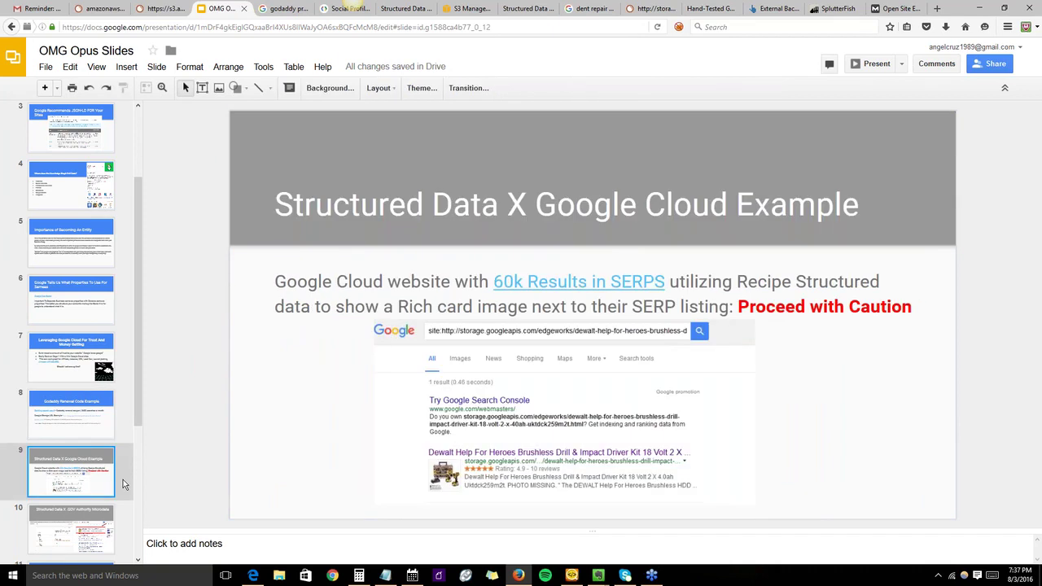
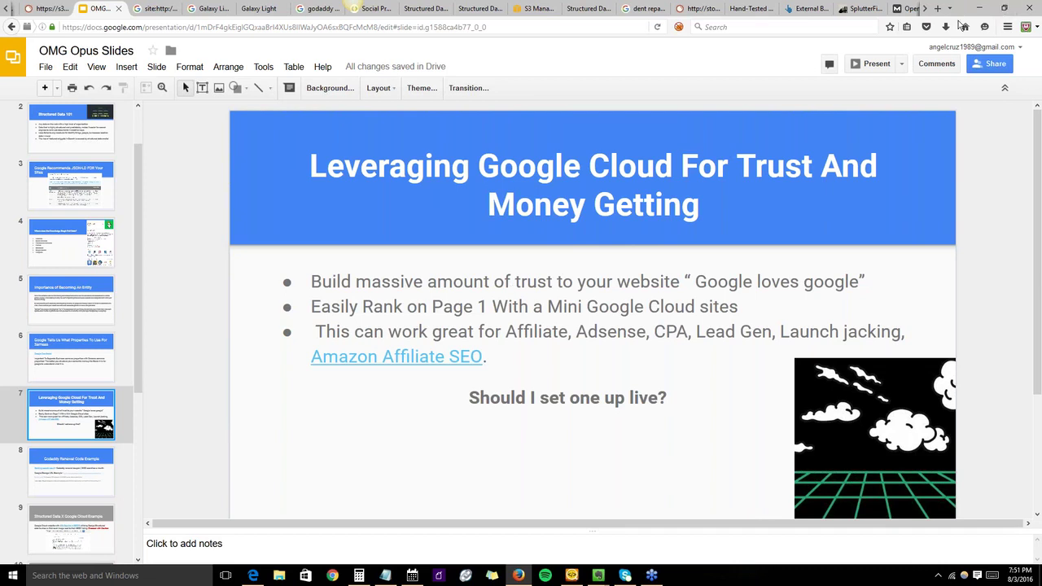
# Switch to Microsoft Edge, search for "google cloud" in a new tab and open the cloud.google.com result.
pyautogui.click(253, 577)
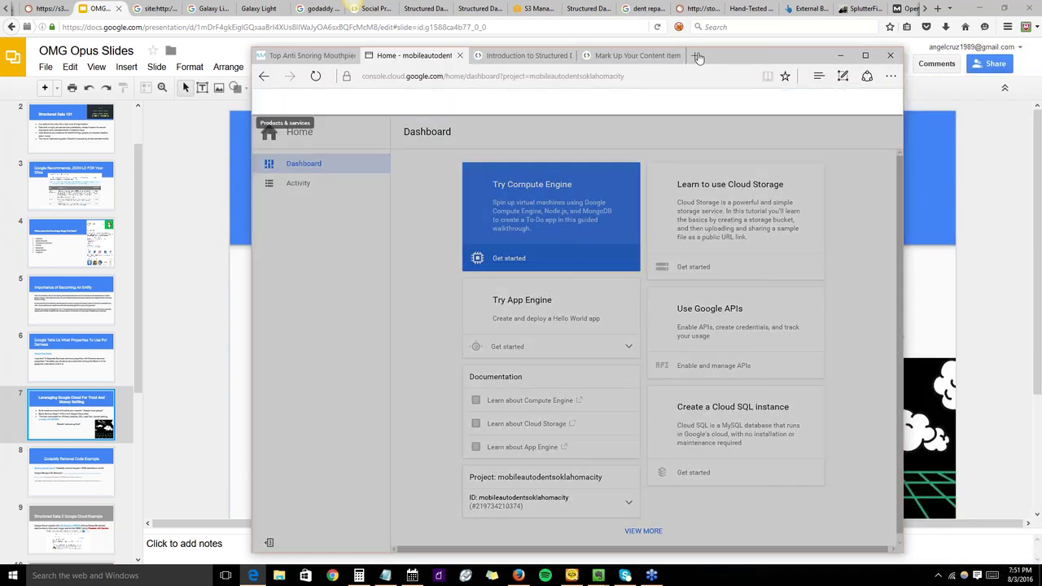
pyautogui.click(698, 57)
pyautogui.write('google clou')
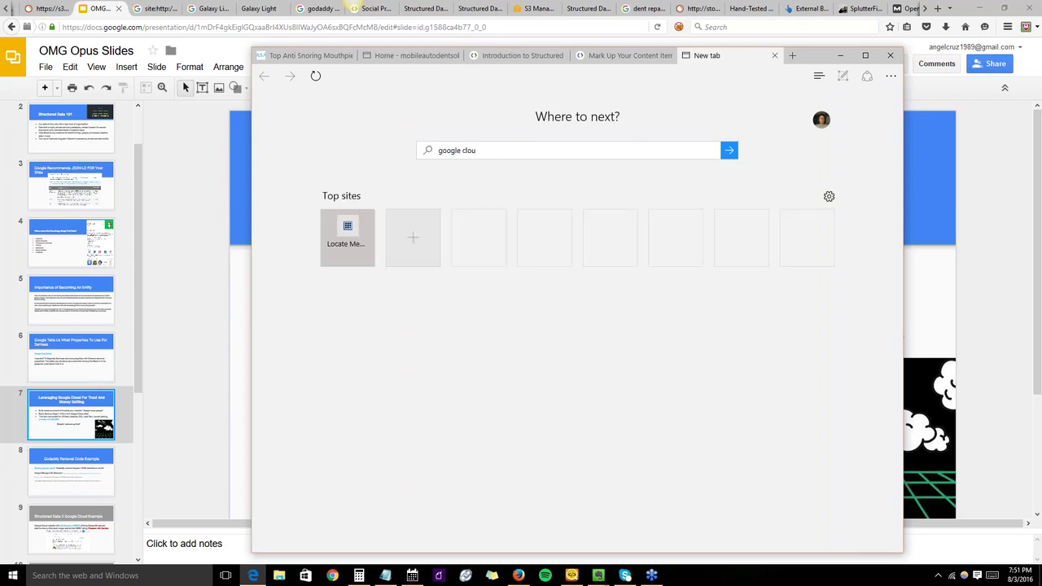
pyautogui.write('d')
pyautogui.press('Return')
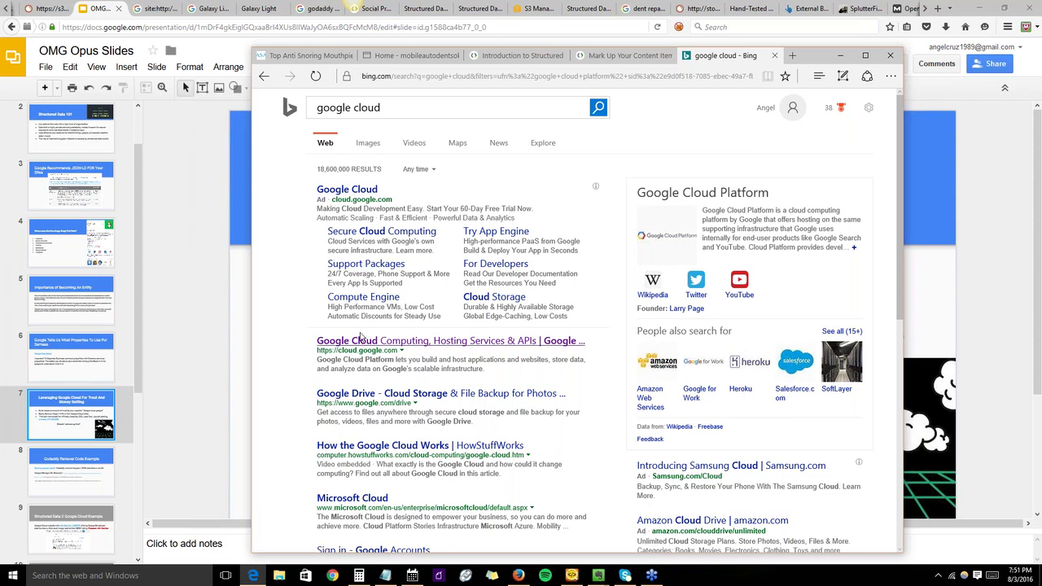
pyautogui.click(357, 346)
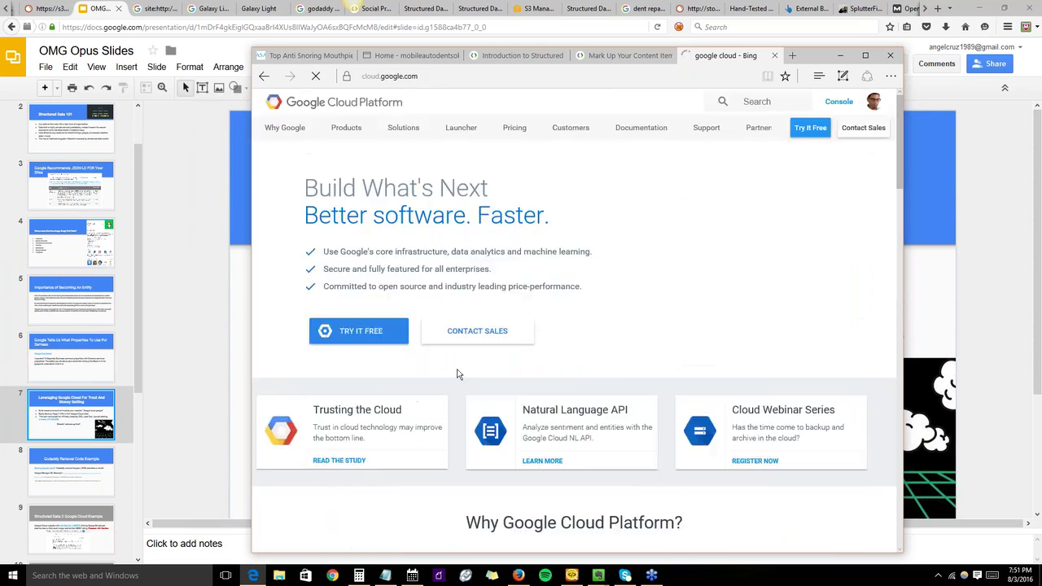
# Maximize the Edge window, look over the Google Cloud Platform home page and open the Console.
pyautogui.click(865, 56)
pyautogui.scroll(-1, 521, 325)
pyautogui.scroll(-3, 616, 267)
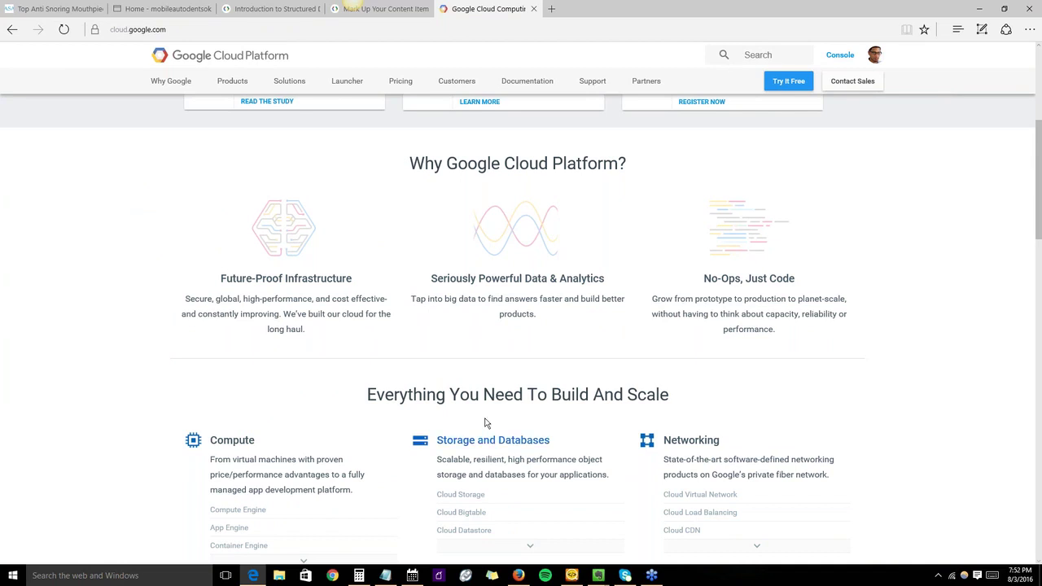
pyautogui.scroll(4, 469, 421)
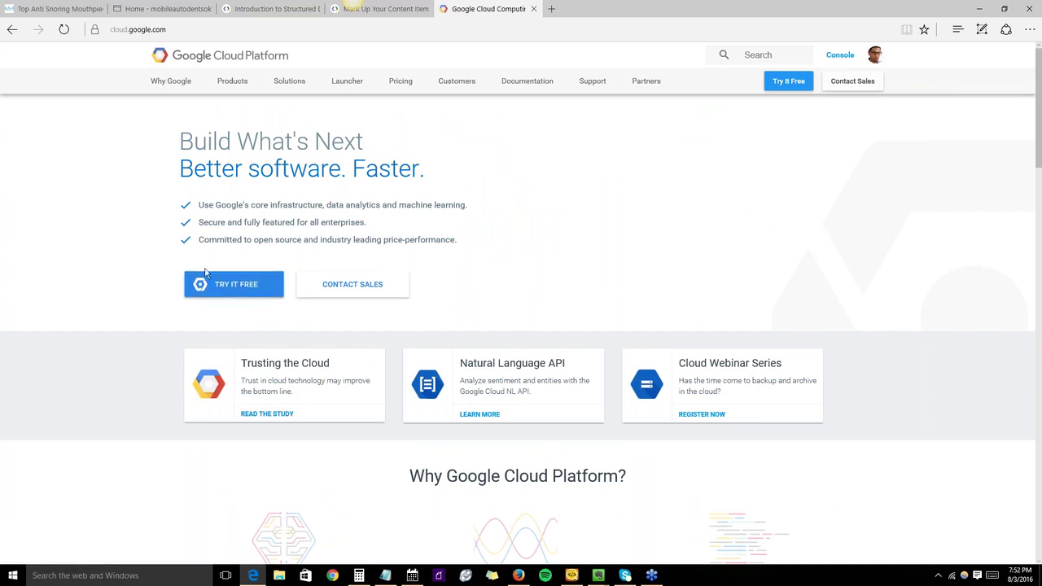
pyautogui.click(841, 56)
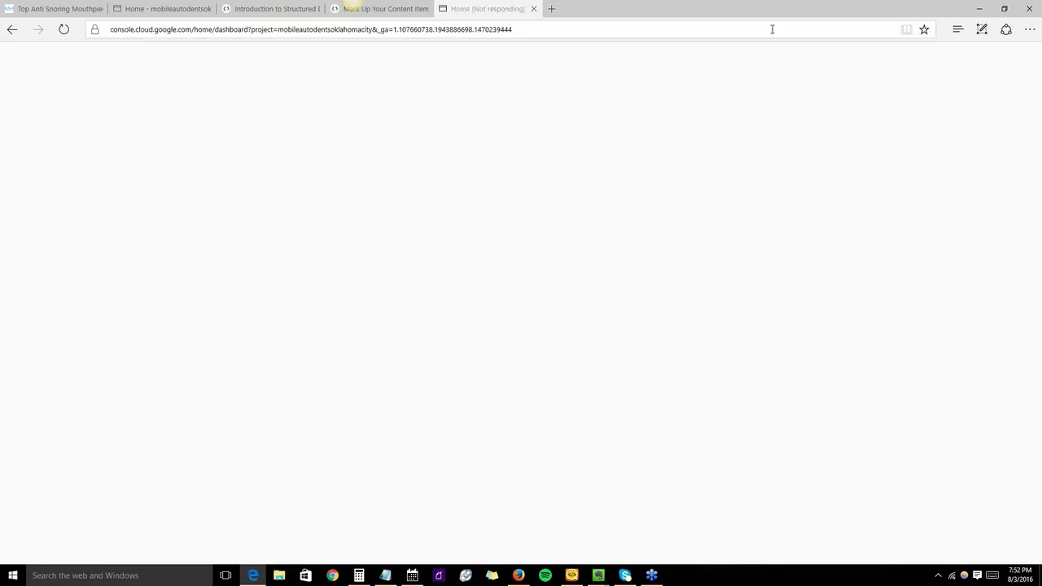
# Close the two structured data guide tabs and the Top Anti Snoring tab, then return to the newly opened console dashboard.
pyautogui.click(281, 10)
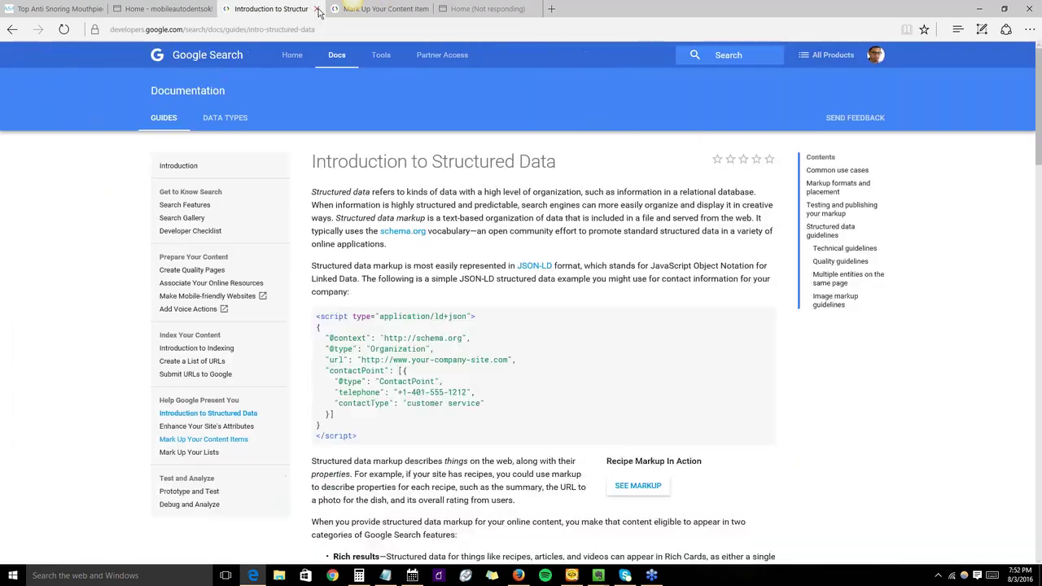
pyautogui.middleClick(277, 12)
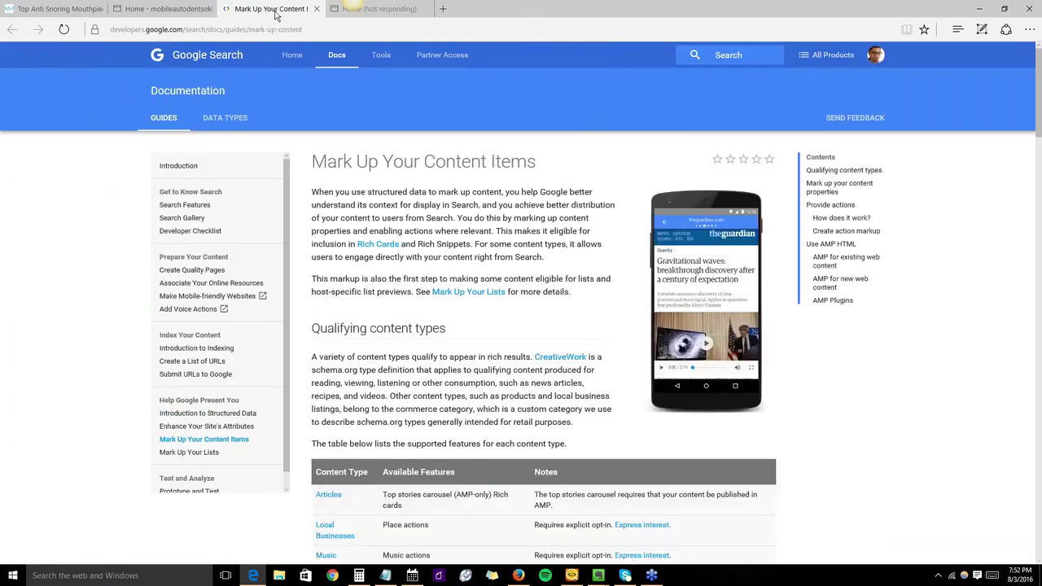
pyautogui.middleClick(275, 14)
pyautogui.moveTo(192, 12)
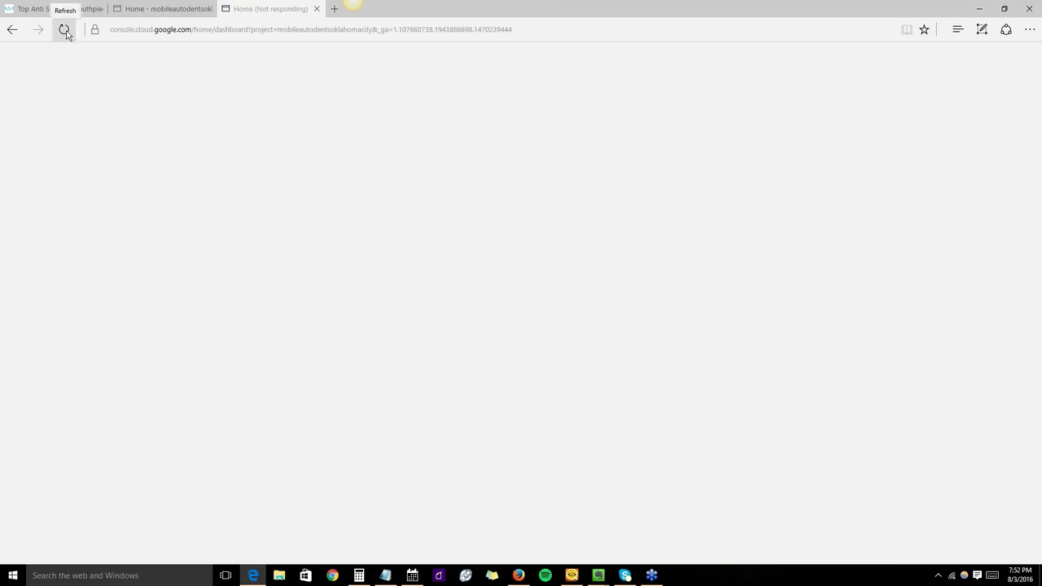
pyautogui.click(84, 10)
pyautogui.click(99, 9)
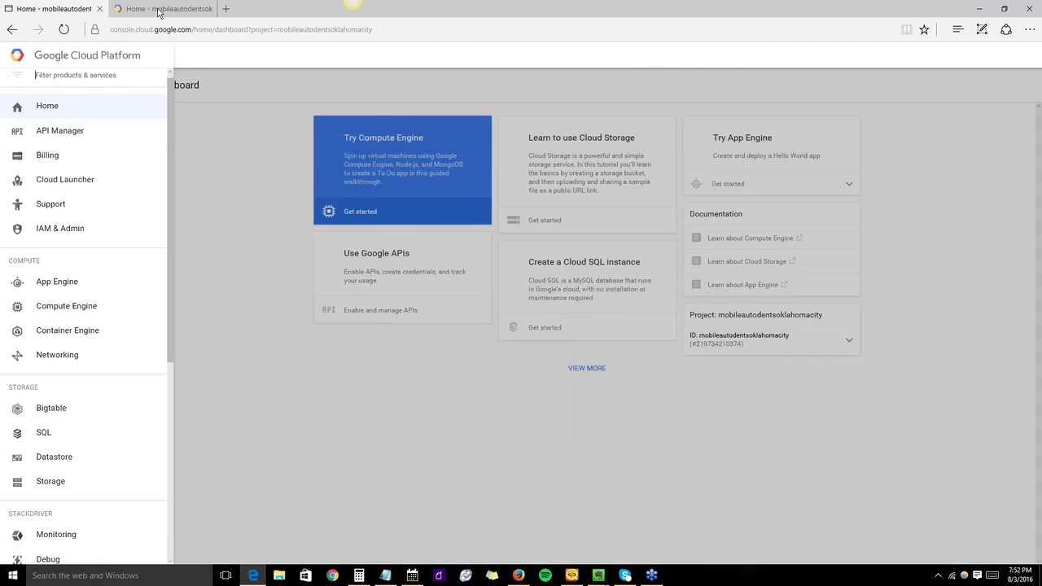
pyautogui.click(160, 11)
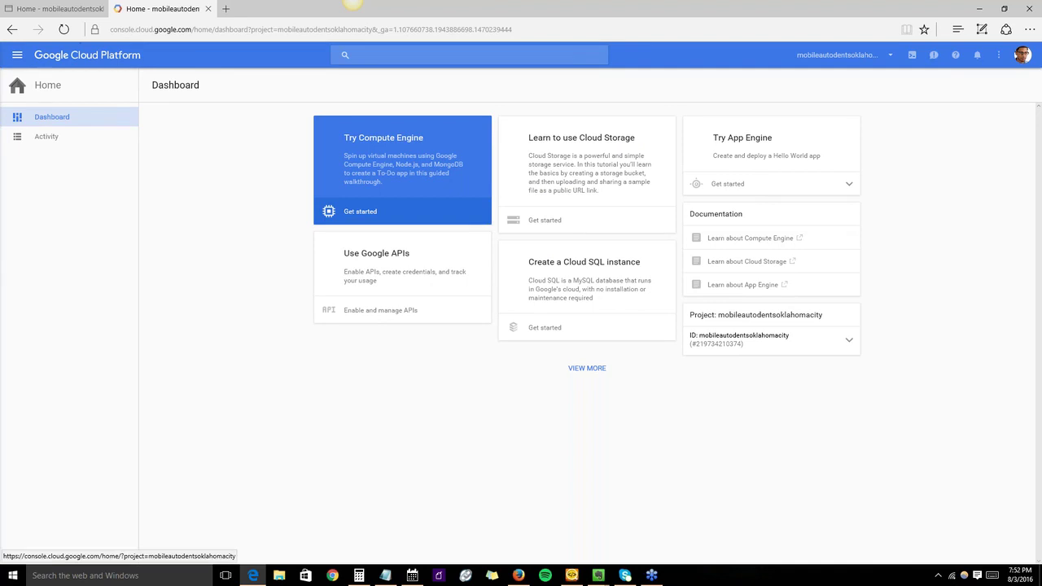
# Open the Storage browser of the mobileautodentsoklahomacity project from the products and services list.
pyautogui.click(17, 57)
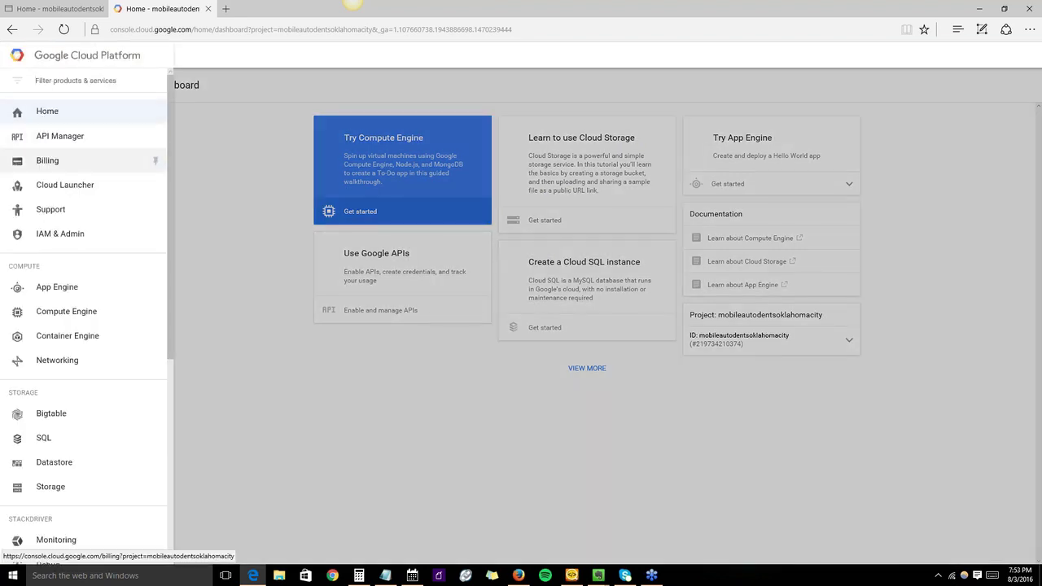
pyautogui.scroll(-1, 26, 399)
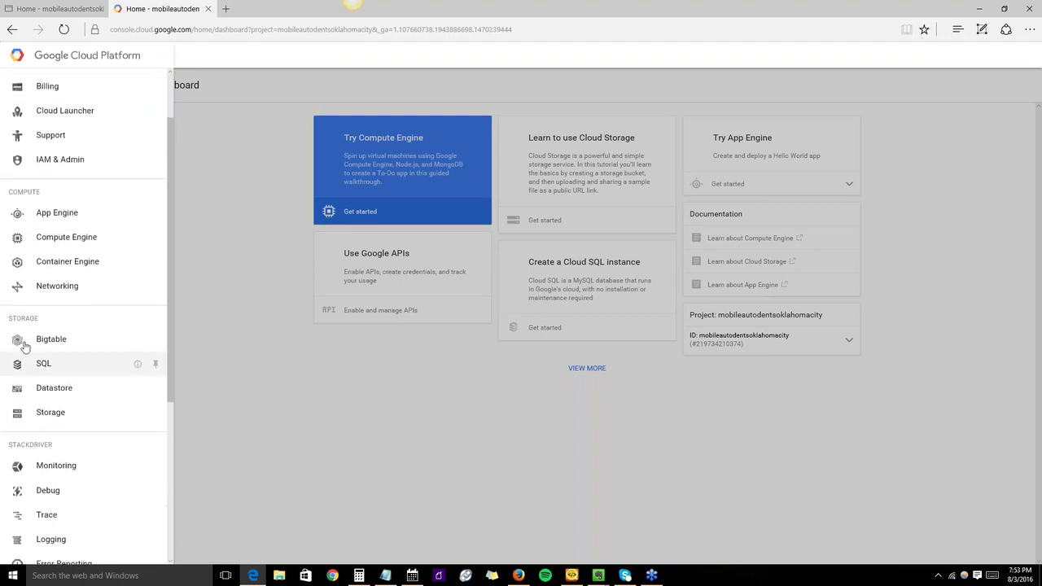
pyautogui.click(51, 415)
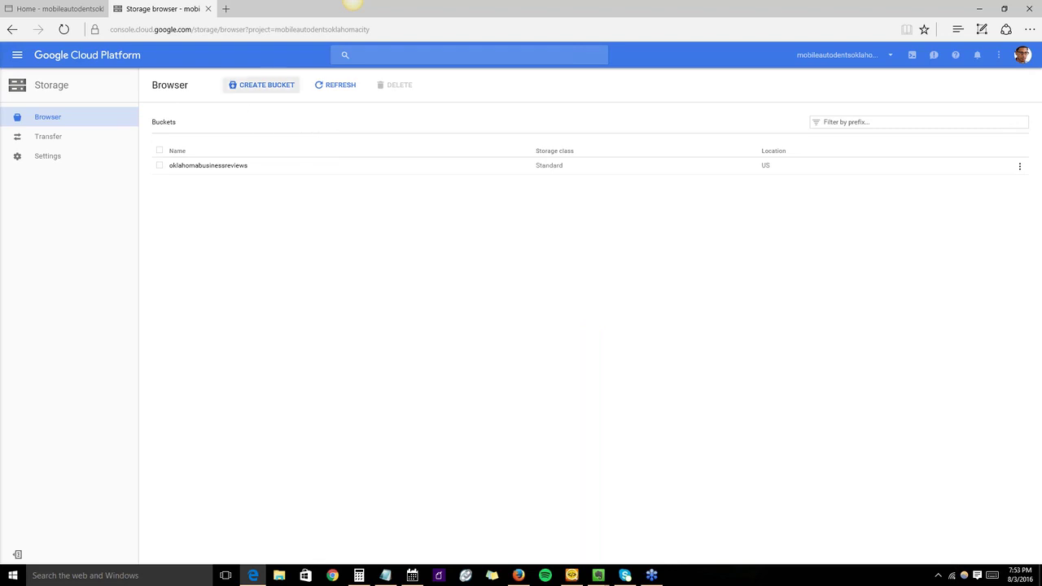
# Create a Standard storage bucket named "stop-snoring" with United States as its location.
pyautogui.click(266, 87)
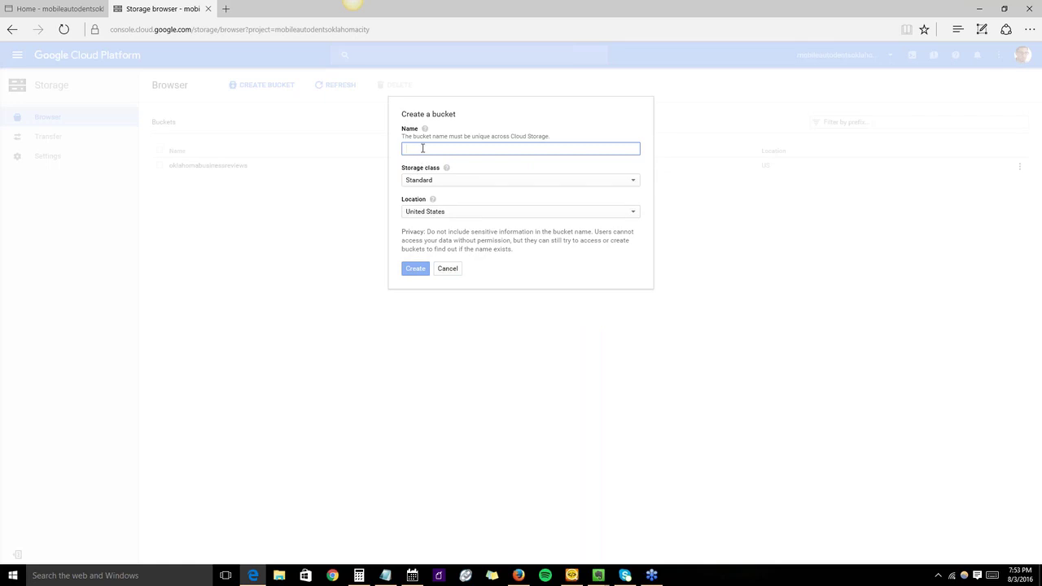
pyautogui.write('op')
pyautogui.press('BackSpace')
pyautogui.press('BackSpace')
pyautogui.press('BackSpace')
pyautogui.press('BackSpace')
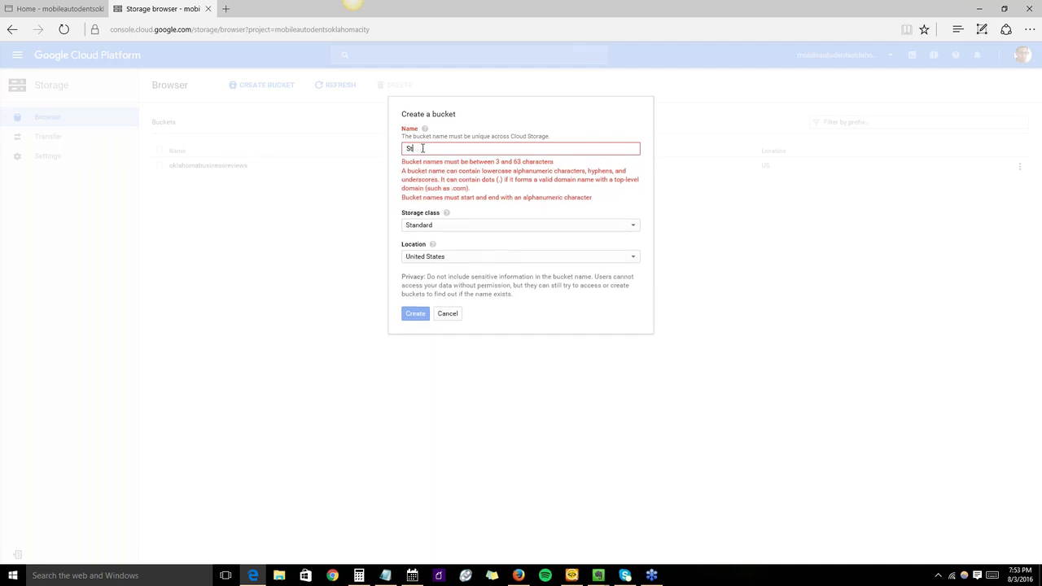
pyautogui.write('stopshoring')
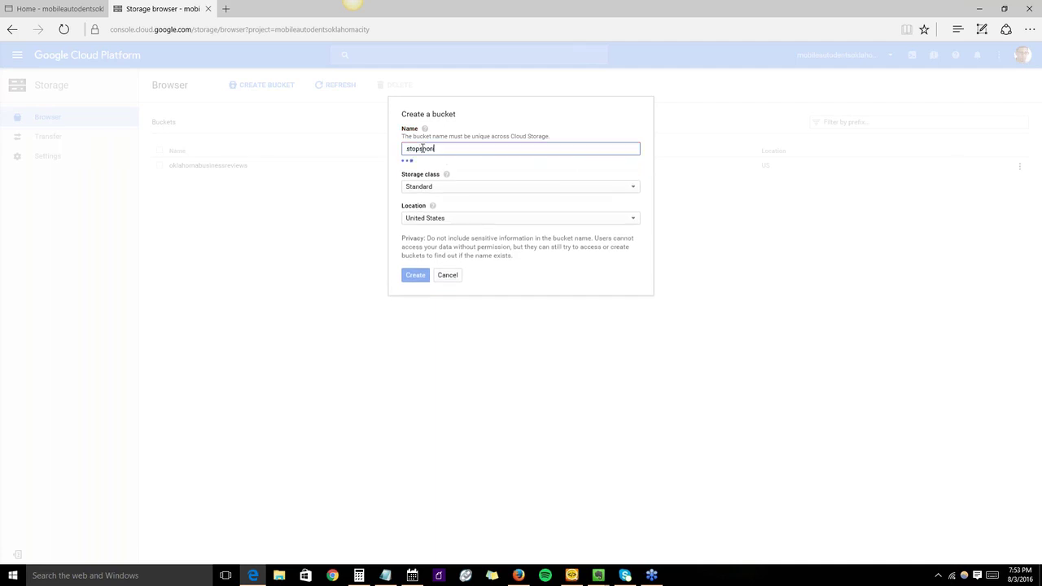
pyautogui.click(421, 149)
pyautogui.write('-')
pyautogui.click(444, 220)
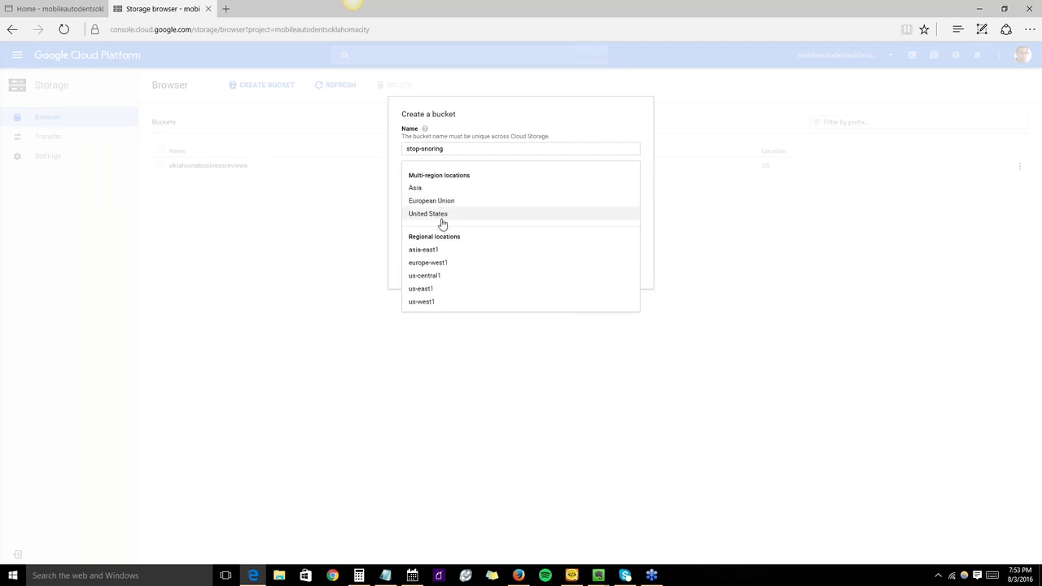
pyautogui.click(441, 217)
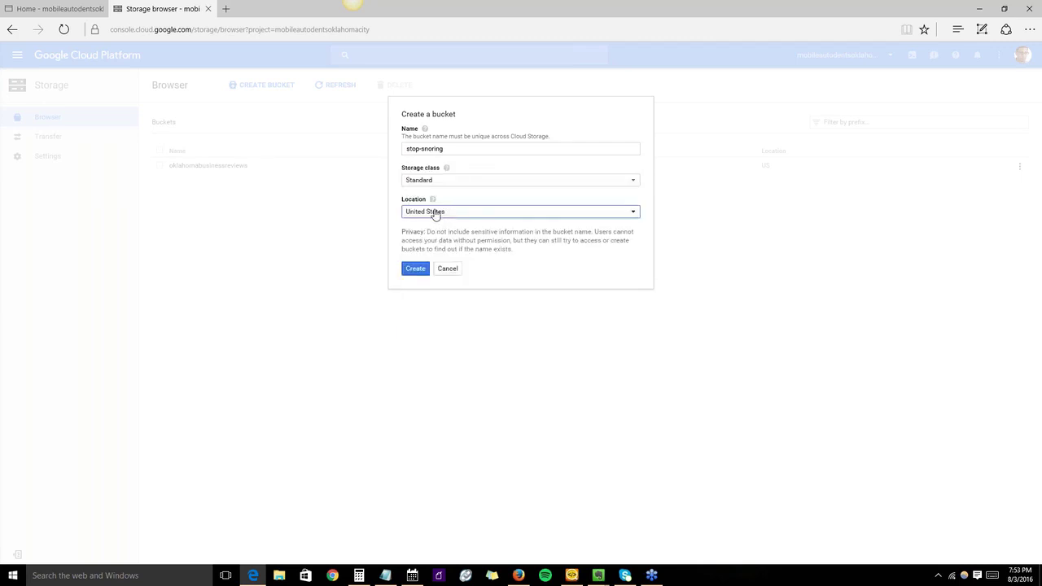
pyautogui.click(417, 270)
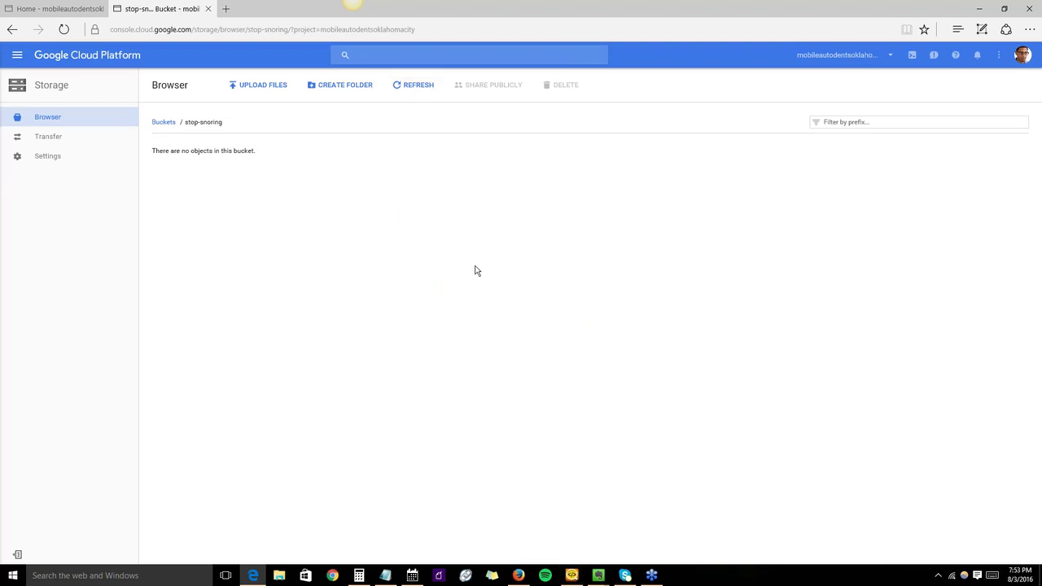
# Switch to LIVEditor and widen the preview of chaotic-snoring-ways-to-deal-with-it.html beside its code.
pyautogui.moveTo(574, 579)
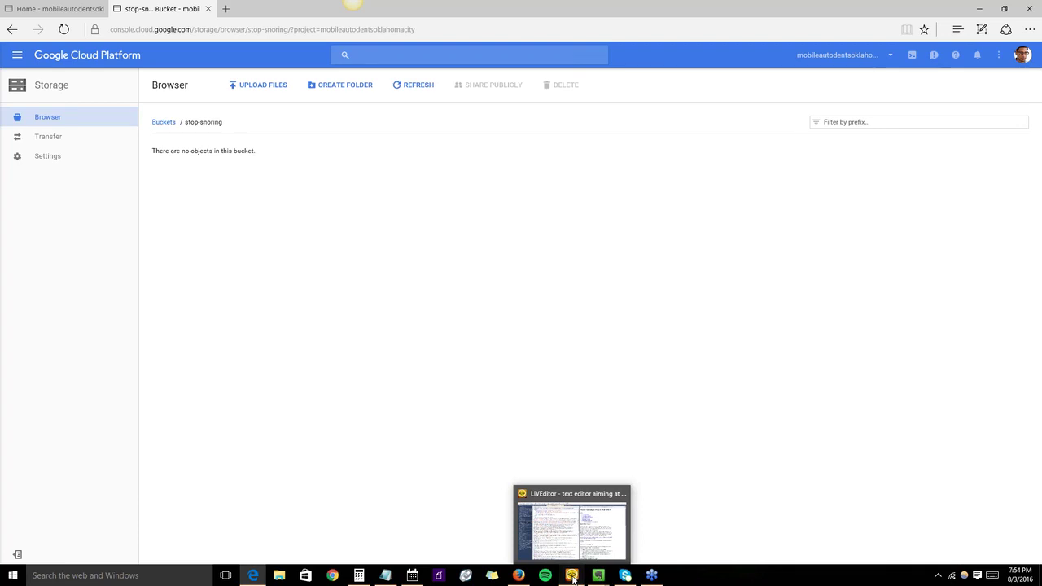
pyautogui.click(573, 578)
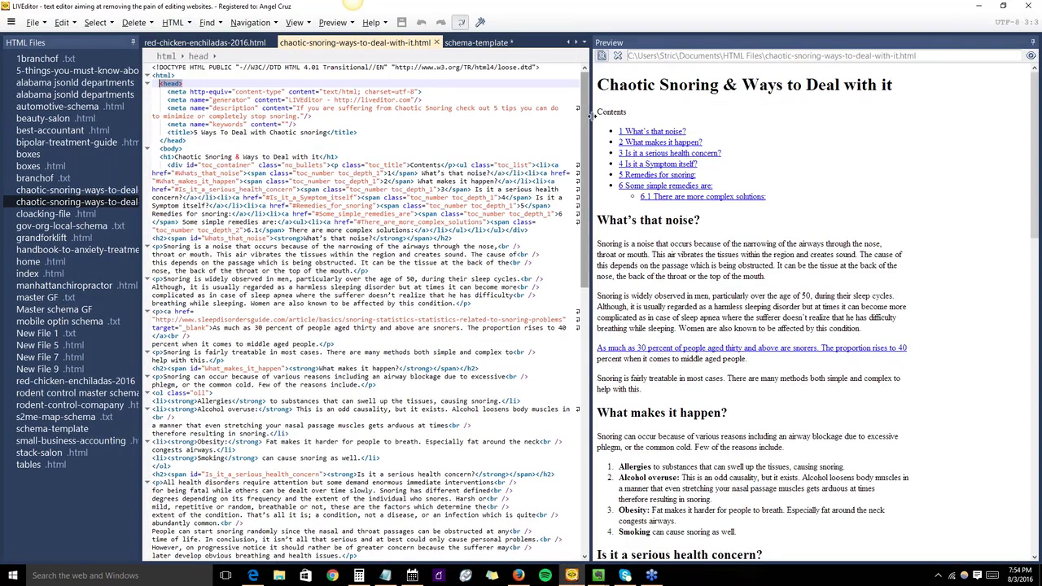
pyautogui.scroll(-1, 584, 131)
pyautogui.scroll(1, 584, 130)
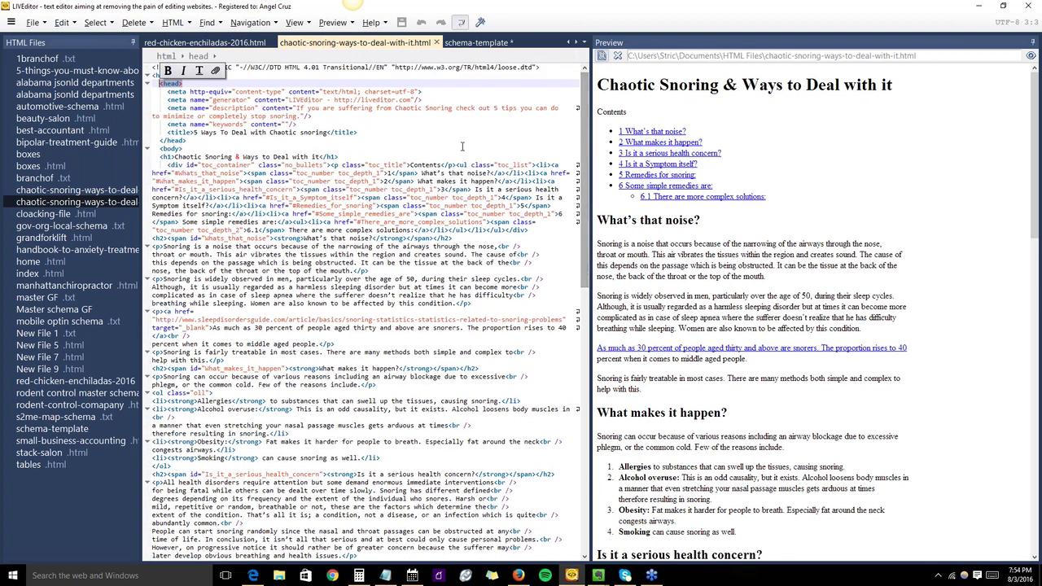
pyautogui.moveTo(589, 139); pyautogui.dragTo(569, 138)
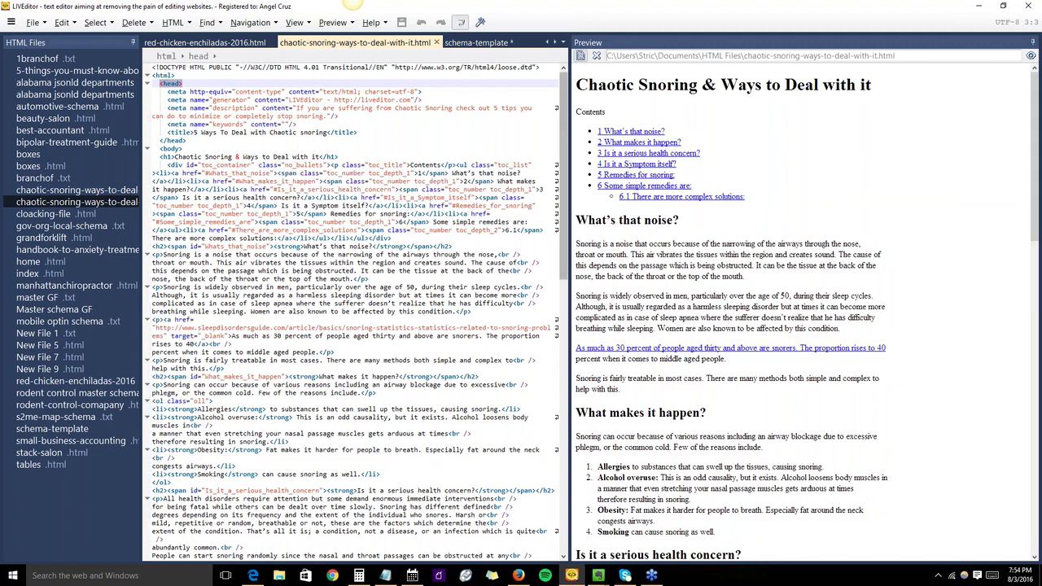
pyautogui.moveTo(570, 89); pyautogui.dragTo(560, 93)
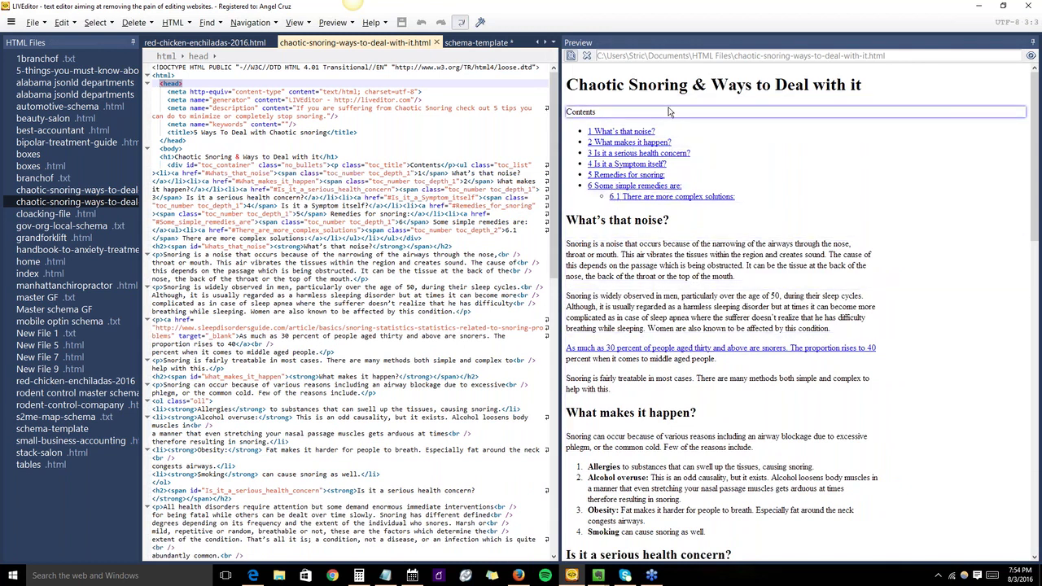
pyautogui.moveTo(551, 76)
pyautogui.mouseDown()
pyautogui.moveTo(550, 108)
pyautogui.moveTo(551, 76)
pyautogui.mouseUp()
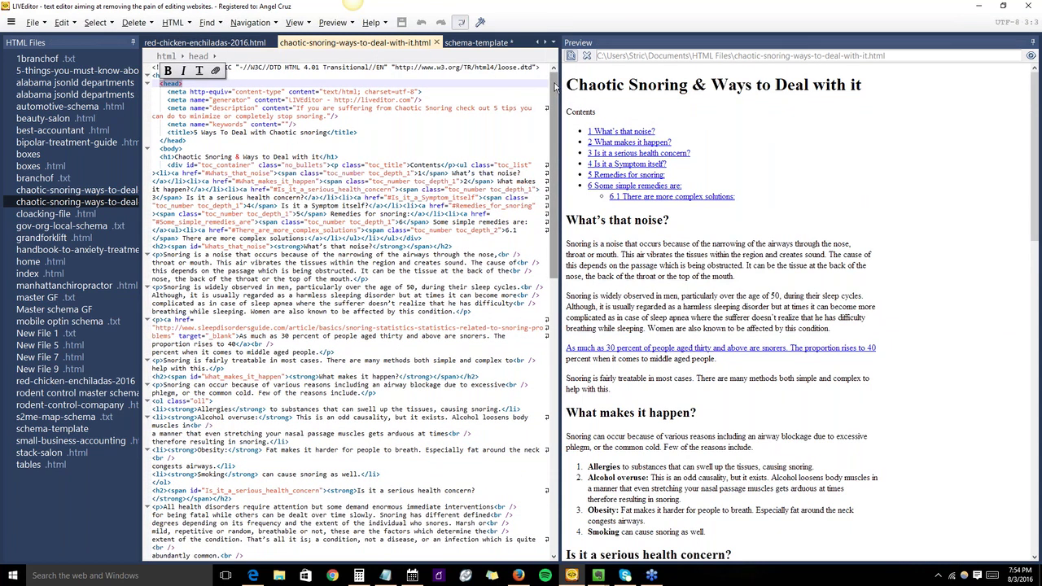
# Point out the "What's that noise?" and "What makes it happen?" contents links in the snoring article preview.
pyautogui.click(594, 131)
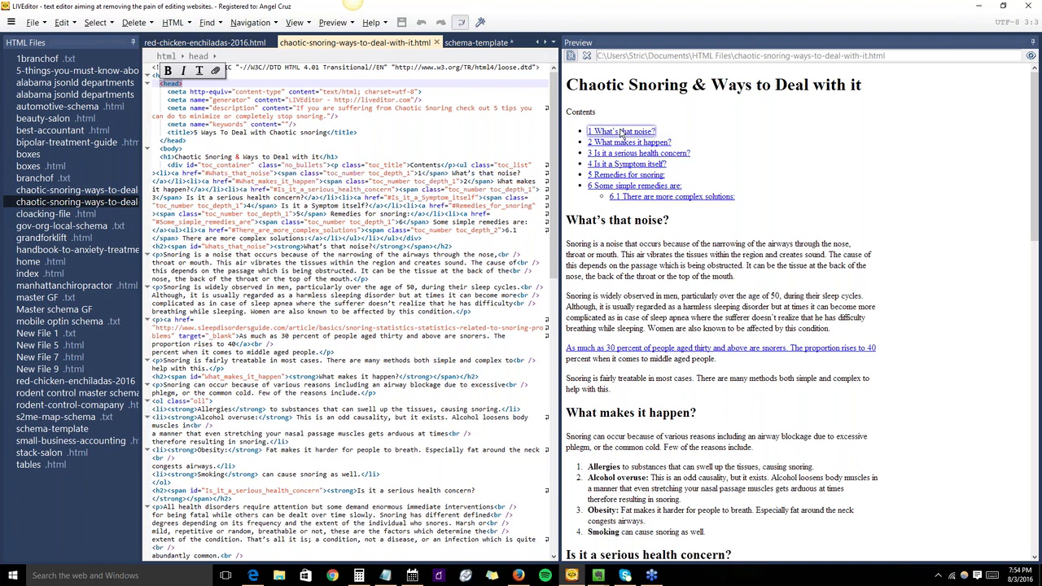
pyautogui.click(620, 143)
pyautogui.click(621, 135)
pyautogui.click(620, 142)
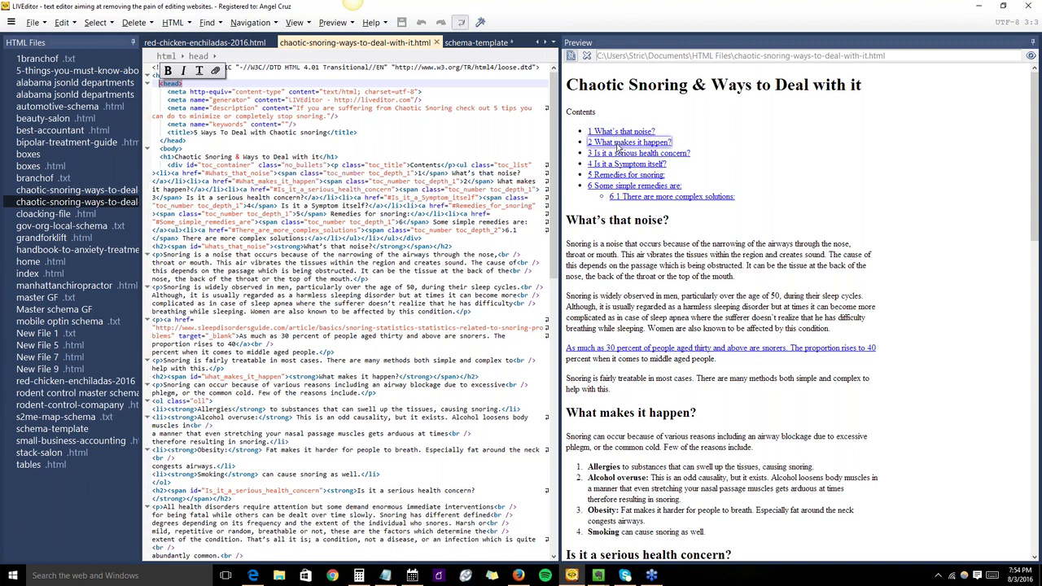
# Examine the snoring article preview from the contents links through the symptom, video and remedies sections to the product table at the end.
pyautogui.click(621, 137)
pyautogui.click(620, 143)
pyautogui.click(621, 135)
pyautogui.click(622, 144)
pyautogui.scroll(-3, 651, 204)
pyautogui.click(670, 220)
pyautogui.scroll(-10, 669, 219)
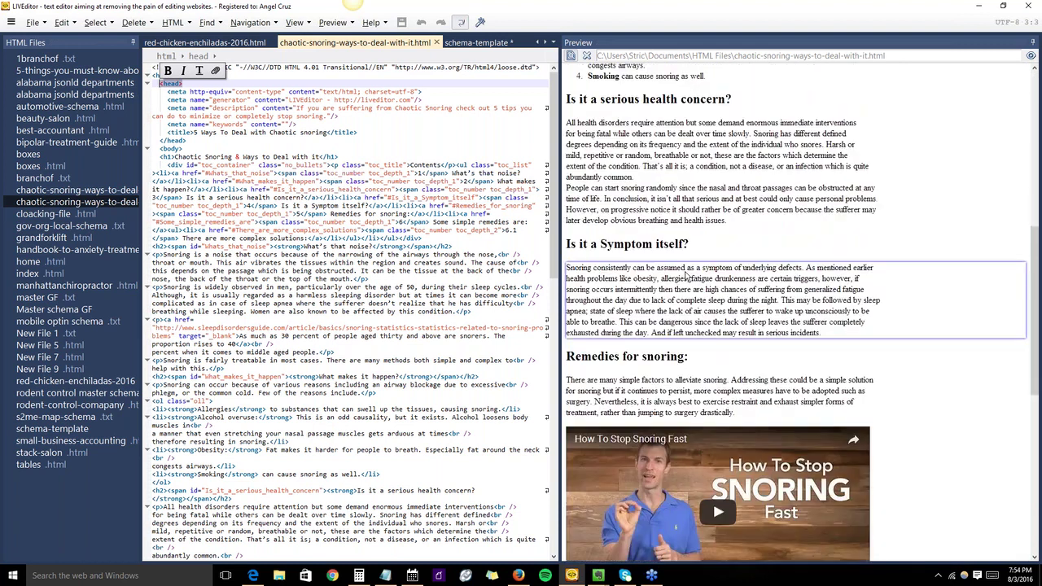
pyautogui.scroll(-9, 794, 259)
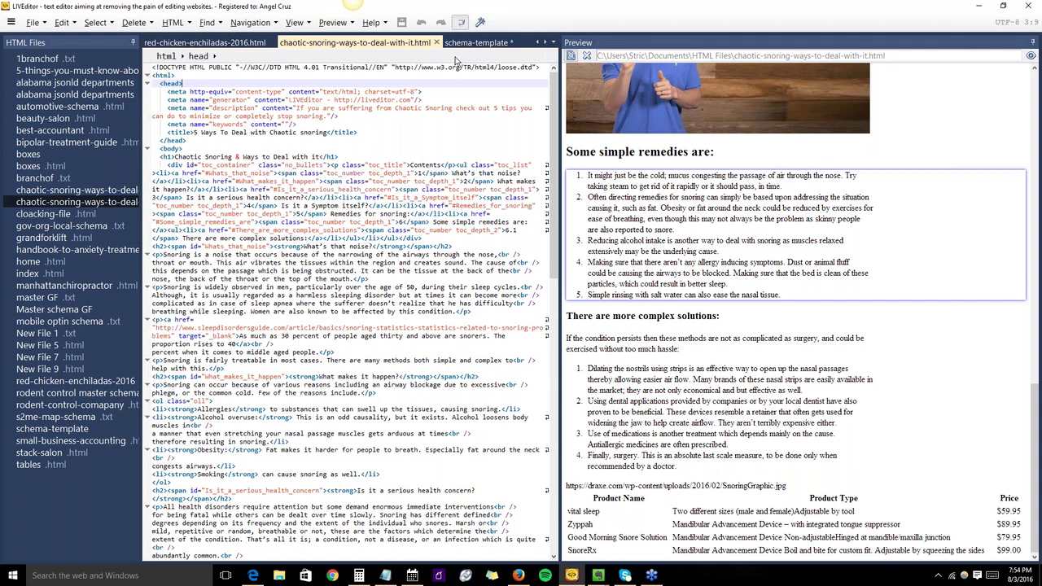
# Copy the Organization JSON-LD script from schema-template and insert it right after the opening head tag of chaotic-snoring-ways-to-deal-with-it.html.
pyautogui.click(477, 43)
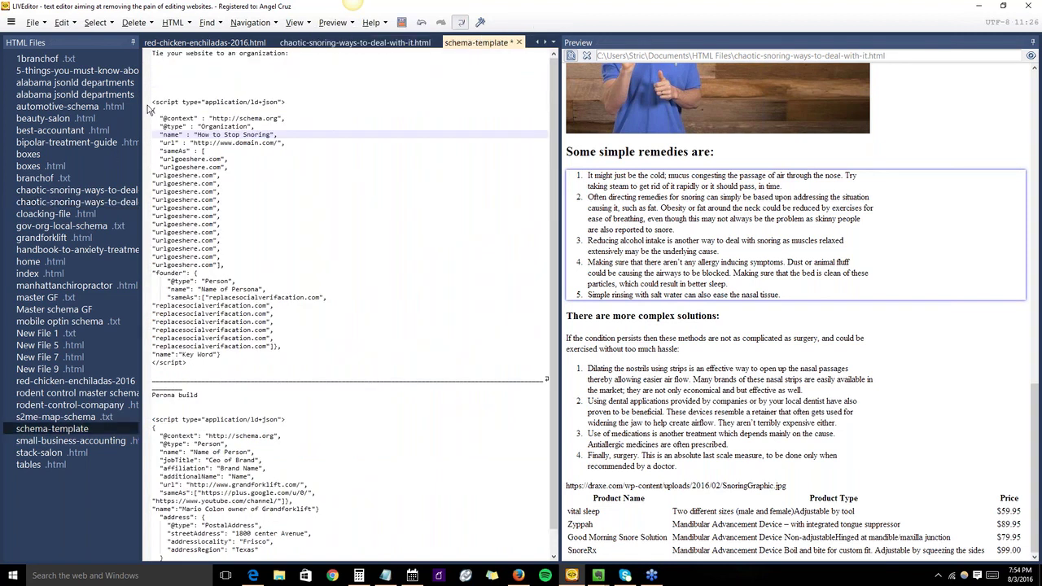
pyautogui.moveTo(152, 102); pyautogui.dragTo(295, 360)
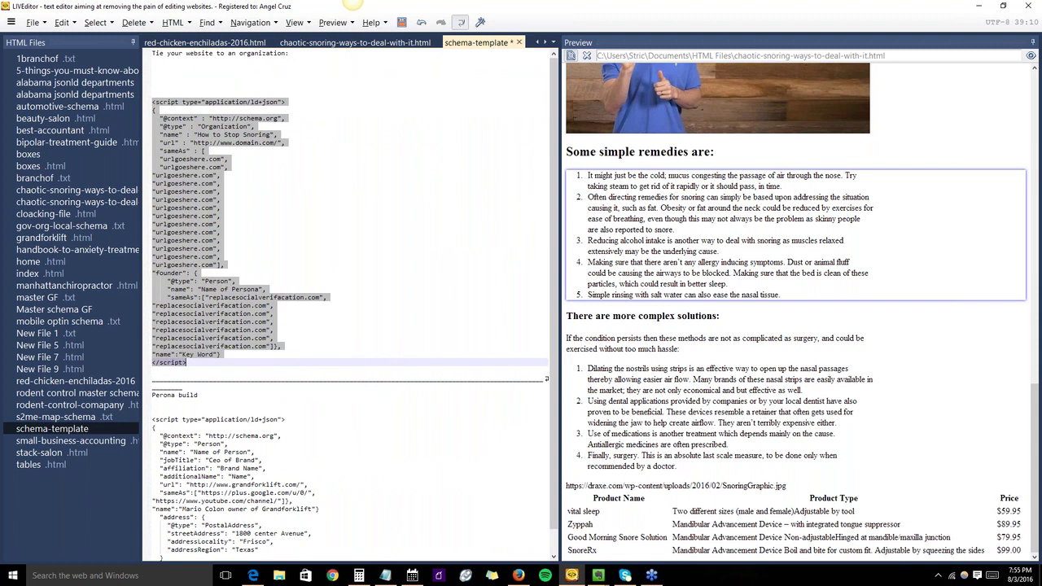
pyautogui.click(395, 43)
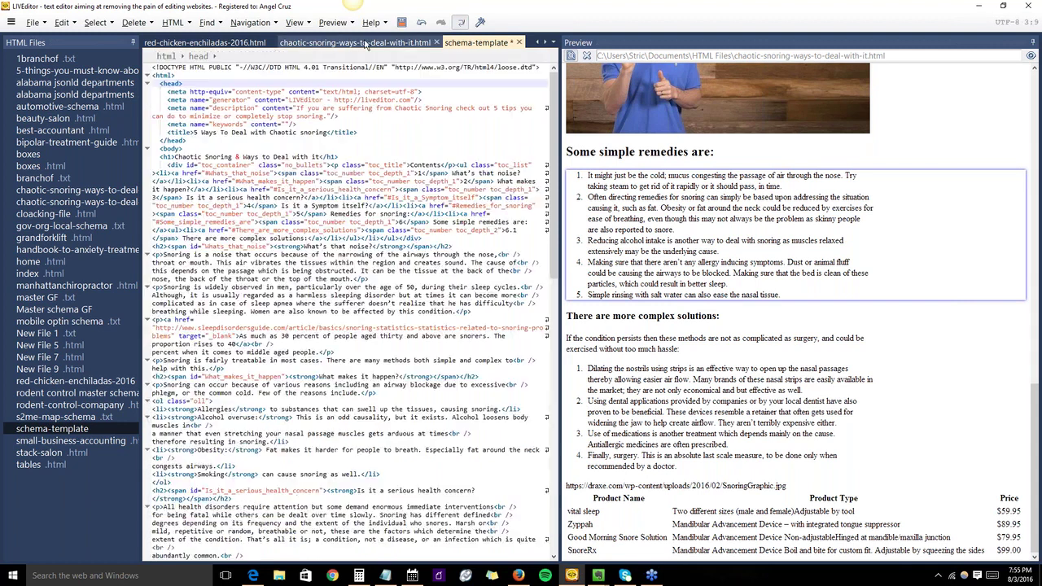
pyautogui.click(186, 84)
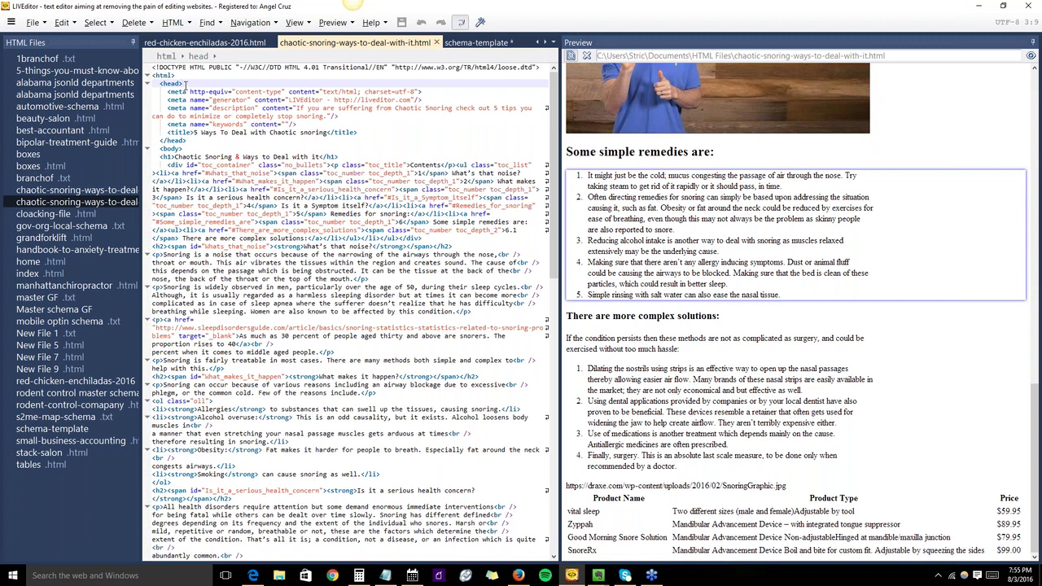
pyautogui.press('Return')
pyautogui.write('<script type="application/ld+json"> { "@context" : "http://schema.org", "@type" : "Organization", "name" : "How to Stop Snoring", "url" : "http://www.domain.com/", "sameAs" : [ "urlgoeshere.com", "urlgoeshere.com", "urlgoeshere.com", "urlgoeshere.com", "urlgoeshere.com", "urlgoeshere.com", "urlgoeshere.com", "urlgoeshere.com", "urlgoeshere.com", "urlgoeshere.com", "urlgoeshere.com", "urlgoeshere.com", "urlgoeshere.com", "urlgoeshere.com"], "founder" : { "@type" : "Person", "name" : "Name of Persona", "sameAs":["replacesocialverifacation.com", "replacesocialverifacation.com", "replacesocialverifacation.com", "replacesocialverifacation.com", "replacesocialverifacation.com", "replacesocialverifacation.com", "replacesocialverifacation.com"]}, "name":"Key Word"} </script>')
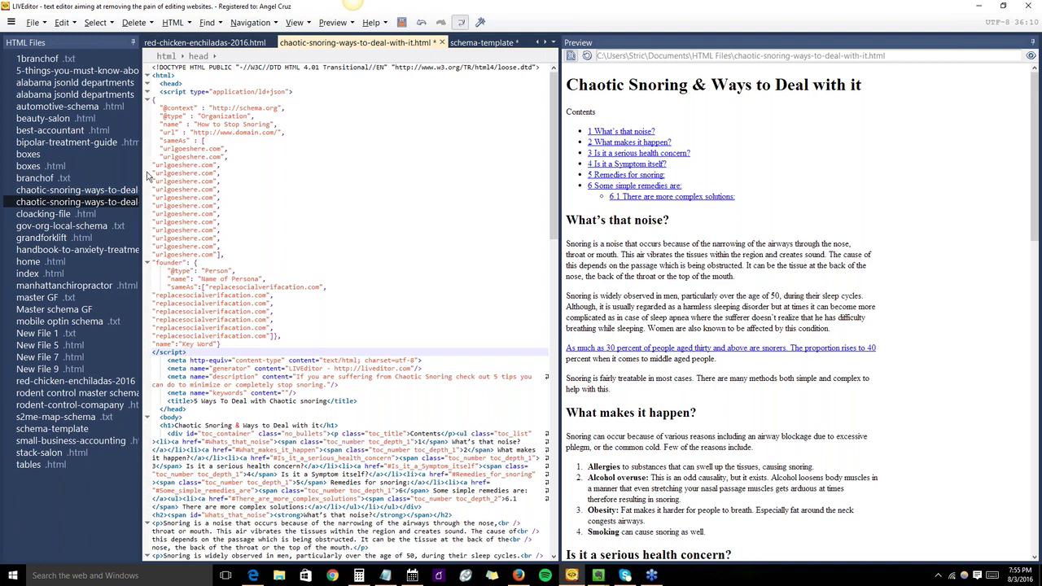
# Delete ten surplus urlgoeshere.com lines from the organization's sameAs list and set its url to howtostopsnoring.com.
pyautogui.moveTo(153, 163); pyautogui.dragTo(240, 238)
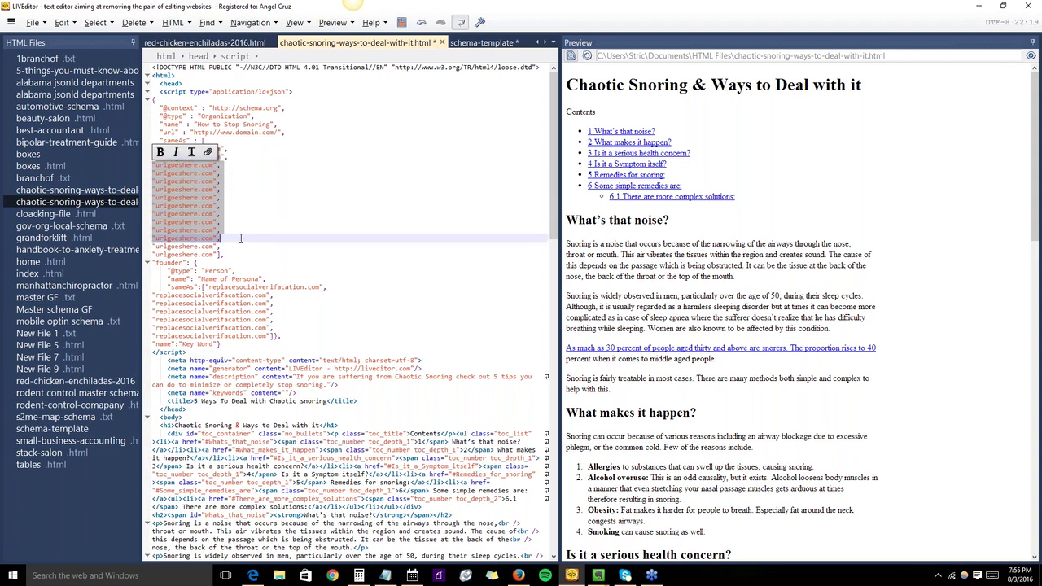
pyautogui.press('Delete')
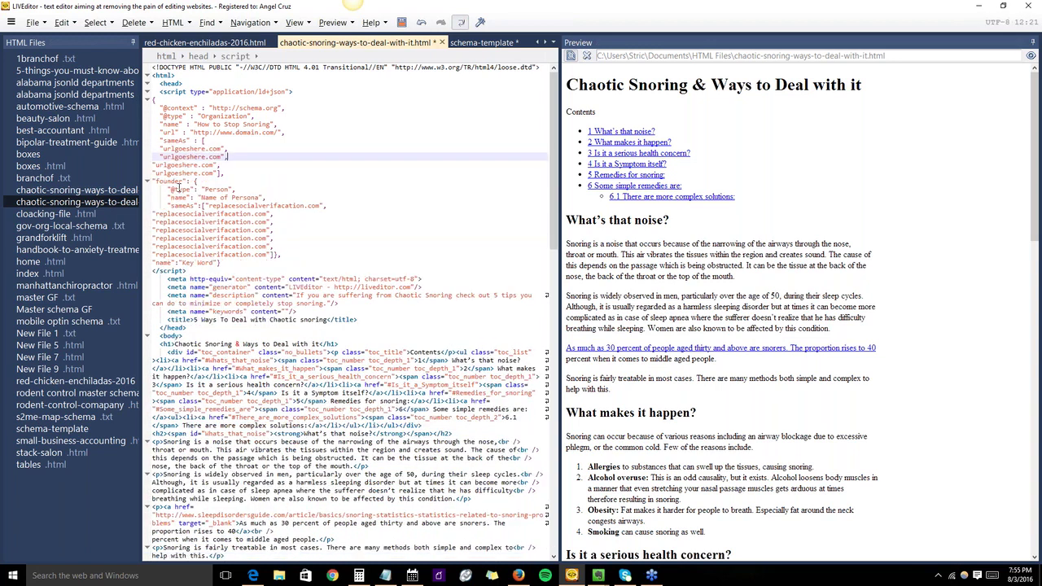
pyautogui.moveTo(277, 133); pyautogui.dragTo(190, 132)
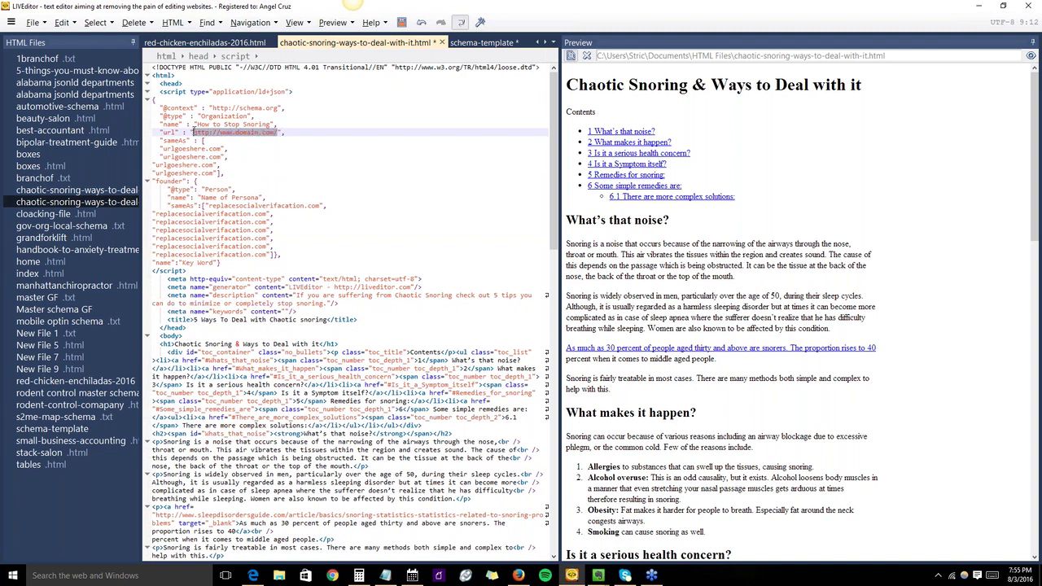
pyautogui.write('ht')
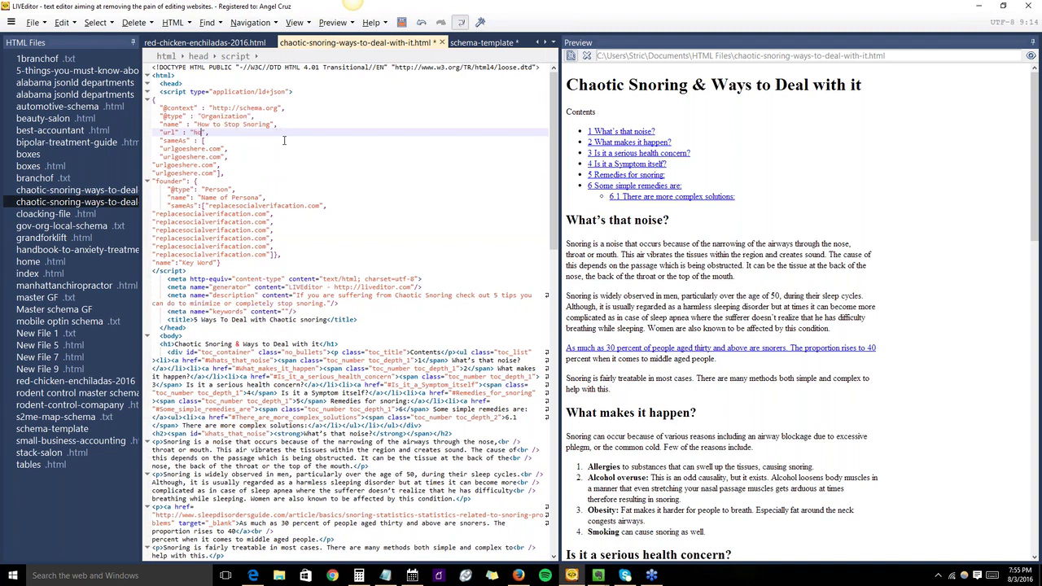
pyautogui.write('wtostopsnoring.com')
# Replace the first urlgoeshere.com entry in the organization's sameAs list with sites.google.com/howtostopsnoring.
pyautogui.moveTo(222, 149); pyautogui.dragTo(172, 155)
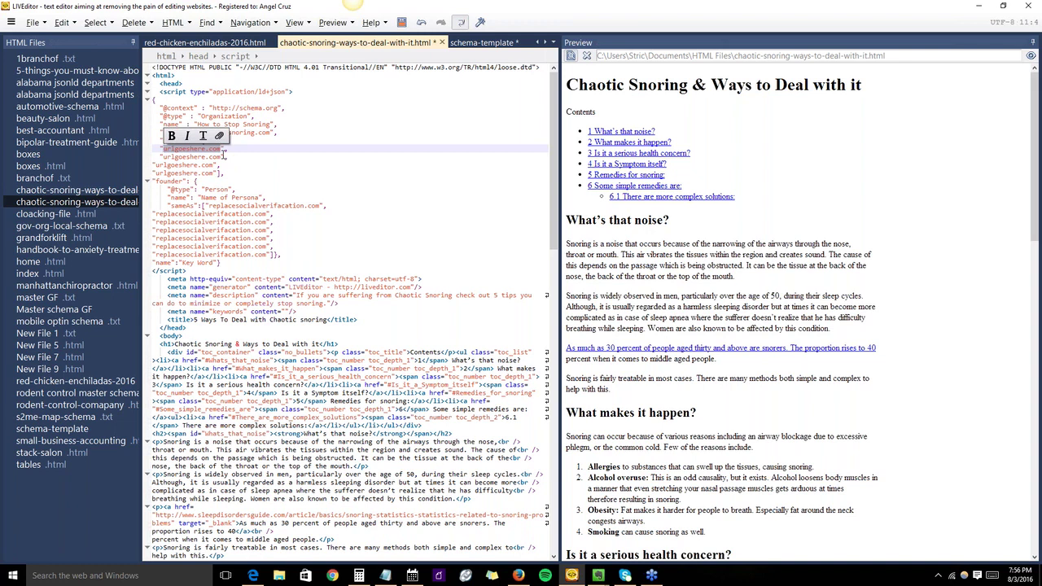
pyautogui.write('sit')
pyautogui.write('es.google.c')
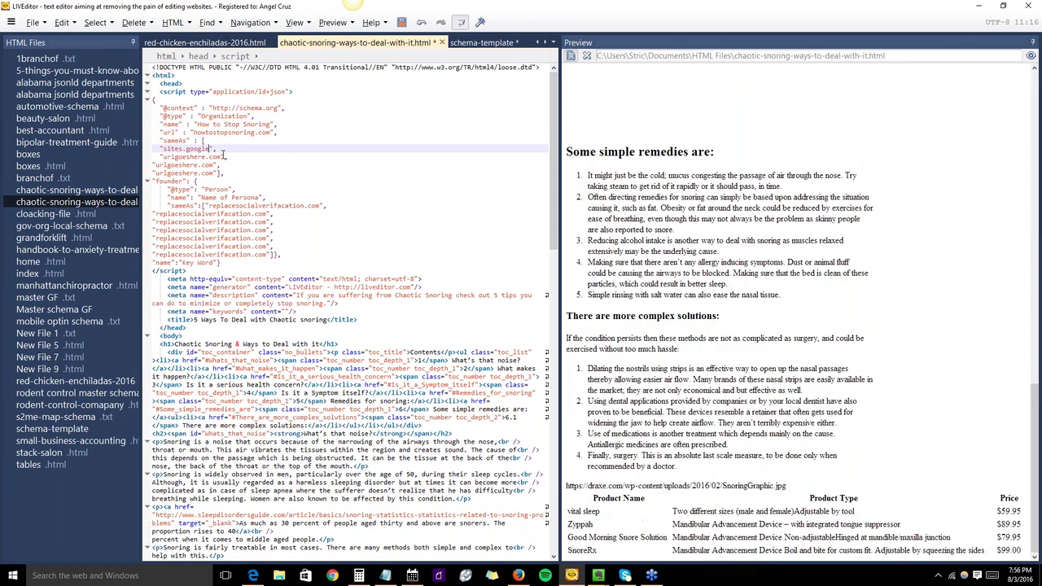
pyautogui.write('om/')
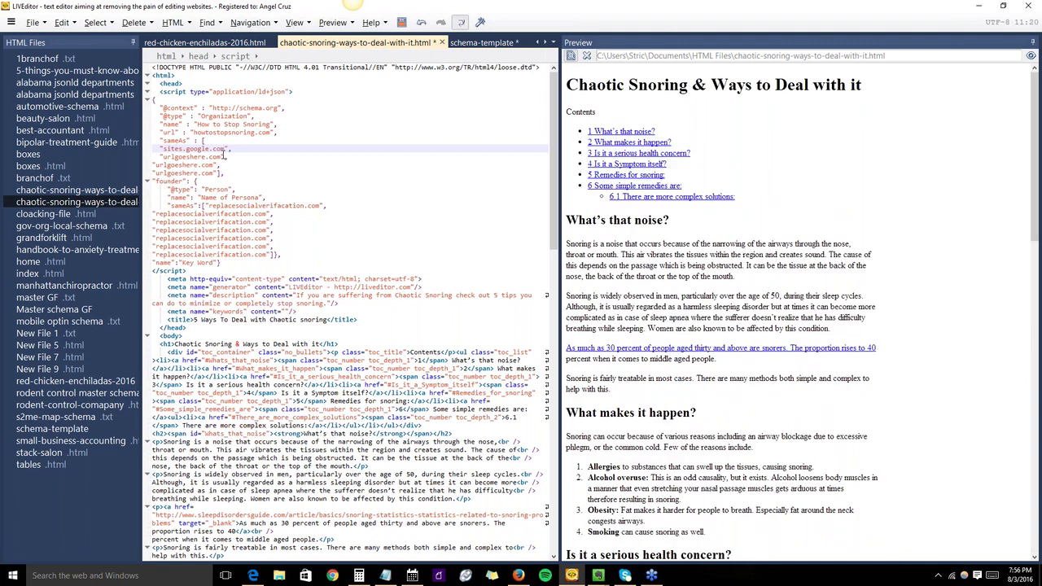
pyautogui.write('howtostopsnoring')
# Replace the second and third organization sameAs placeholders with twitter.com/hotostopsdonsd and facebook.com.
pyautogui.moveTo(226, 157); pyautogui.dragTo(167, 157)
pyautogui.press('BackSpace')
pyautogui.write('twitter')
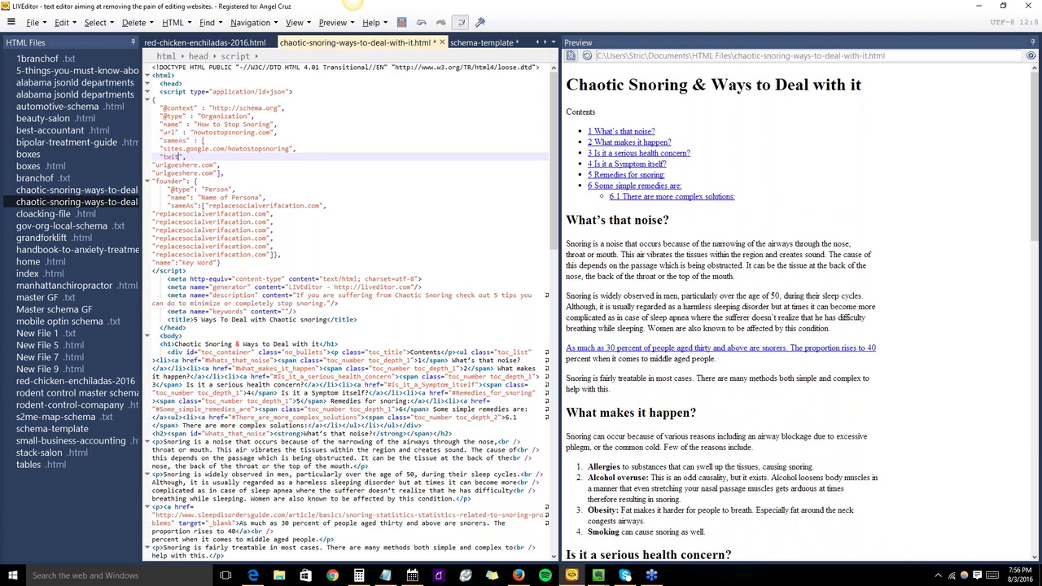
pyautogui.write('.com/ho')
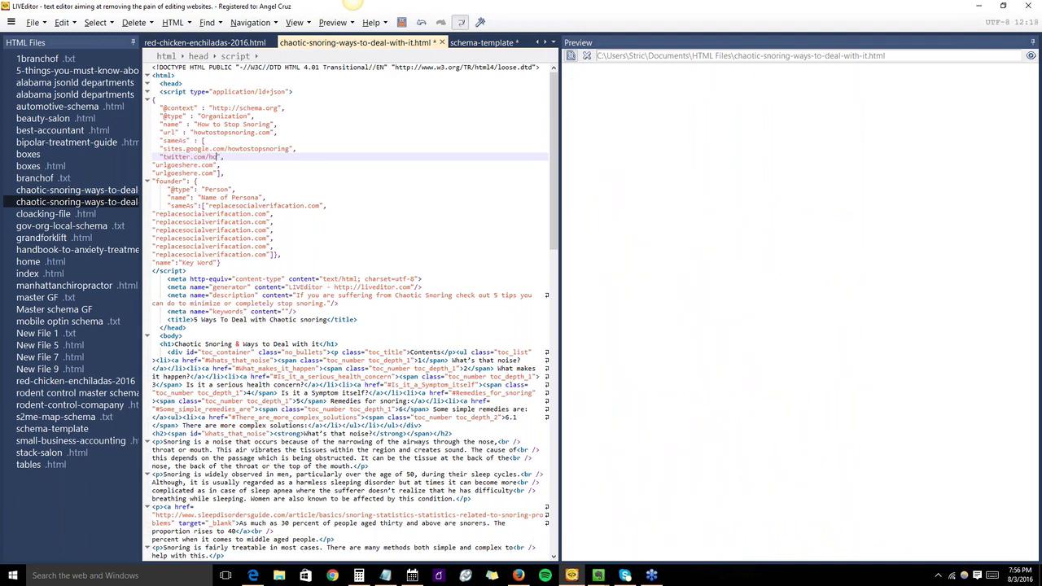
pyautogui.write('tostopsnoring')
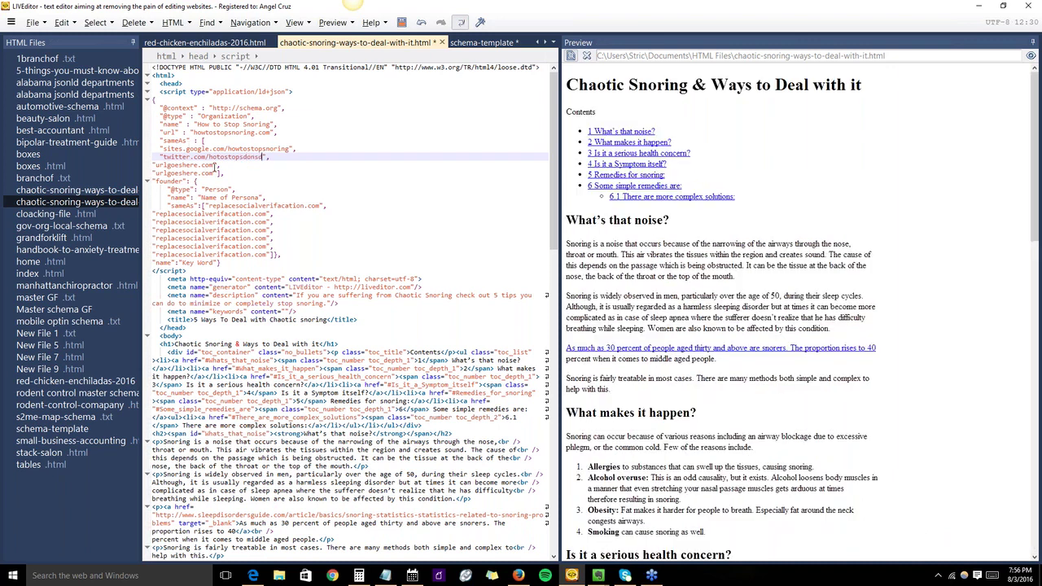
pyautogui.moveTo(216, 165)
pyautogui.mouseDown()
pyautogui.moveTo(160, 165)
pyautogui.moveTo(209, 164)
pyautogui.mouseUp()
pyautogui.click(157, 165)
pyautogui.write('facebook",')
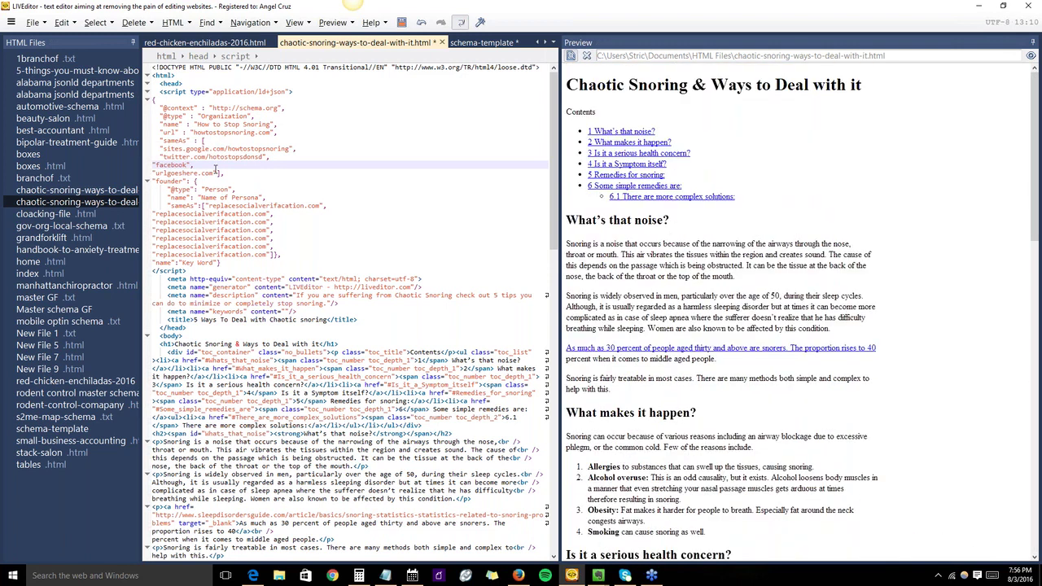
pyautogui.write('.com')
# Copy the persona's Google+ URL from the Notepad notes over the first placeholder in the founder's sameAs list.
pyautogui.click(385, 576)
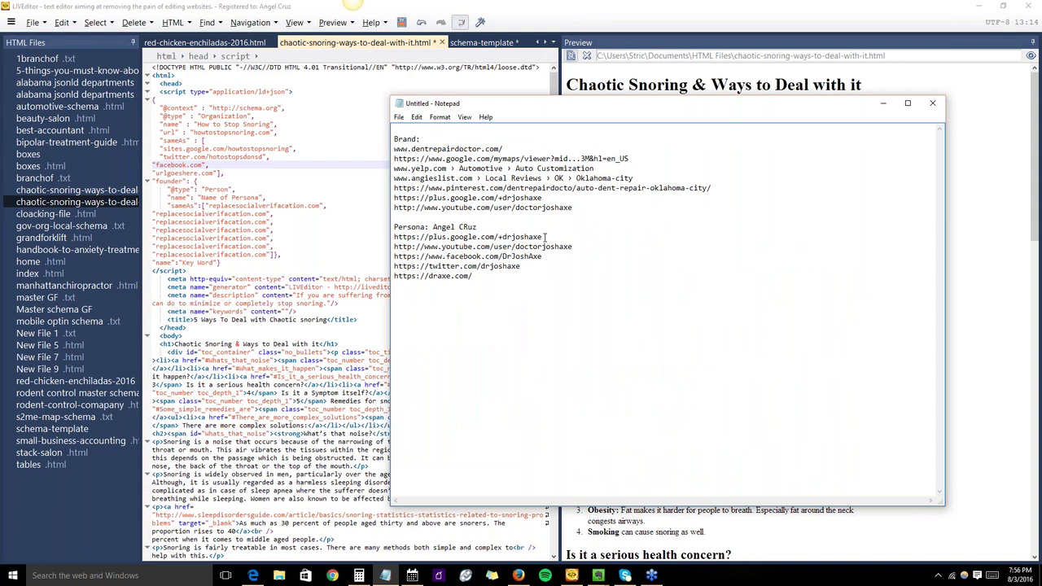
pyautogui.moveTo(544, 236); pyautogui.dragTo(394, 237)
pyautogui.hotkey('ctrl', 'c')
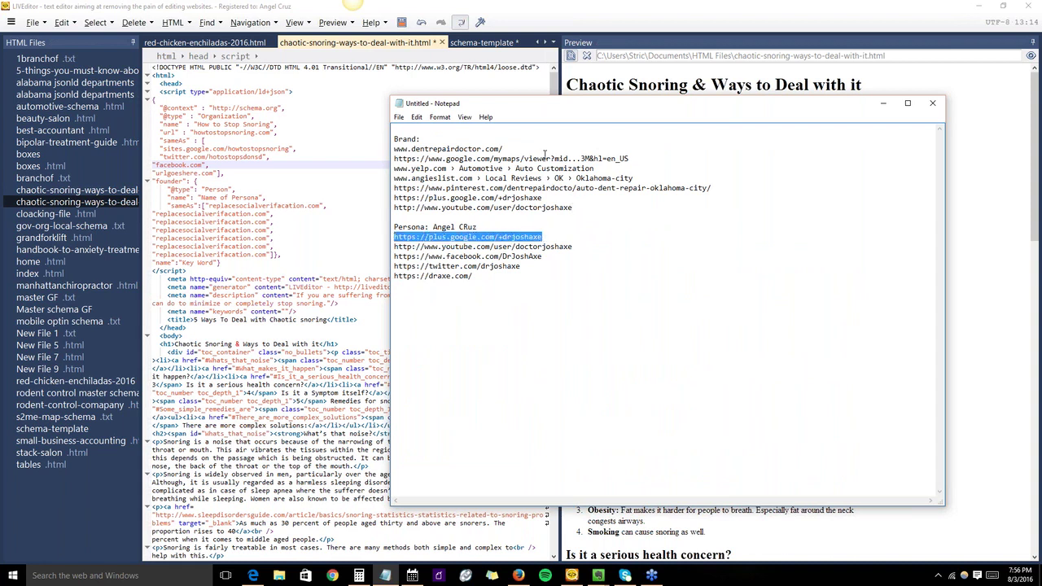
pyautogui.moveTo(655, 106); pyautogui.dragTo(867, 83)
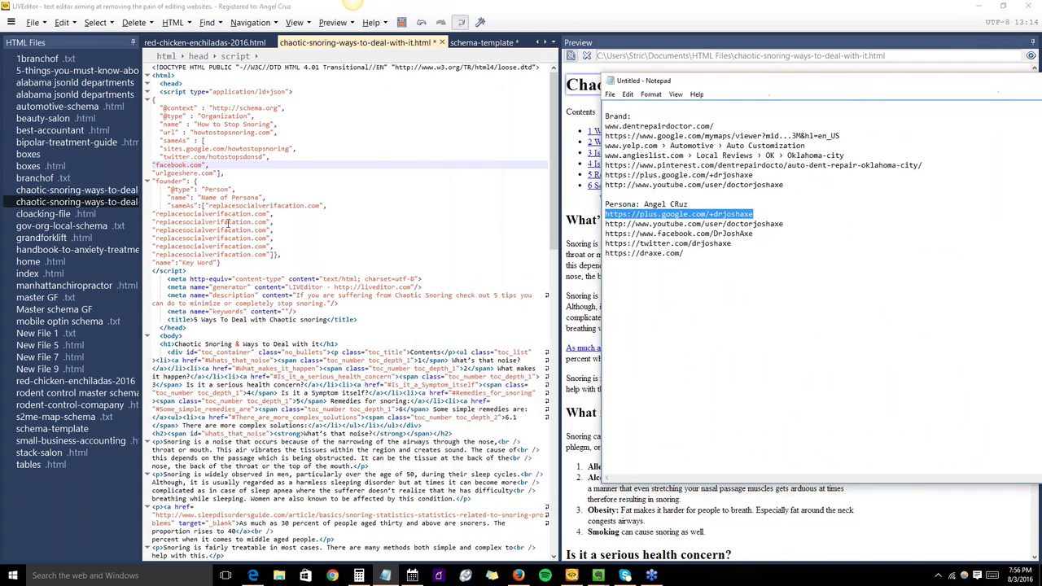
pyautogui.moveTo(321, 206); pyautogui.dragTo(208, 208)
pyautogui.hotkey('ctrl', 'v')
# Replace the next founder sameAs placeholder with the persona's YouTube channel URL from the Notepad notes.
pyautogui.hotkey('alt', 'Tab')
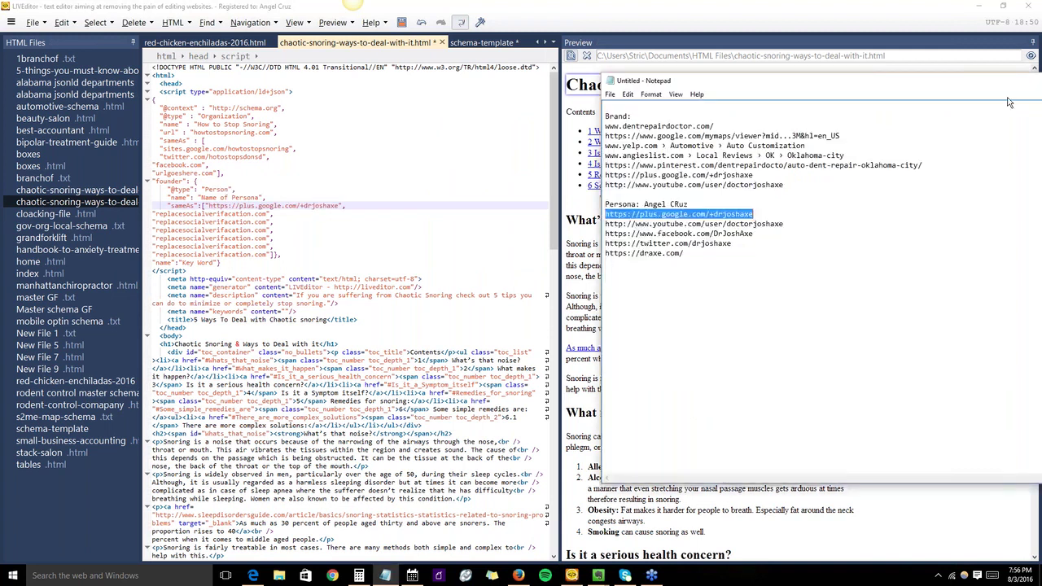
pyautogui.moveTo(783, 224); pyautogui.dragTo(605, 224)
pyautogui.hotkey('ctrl', 'c')
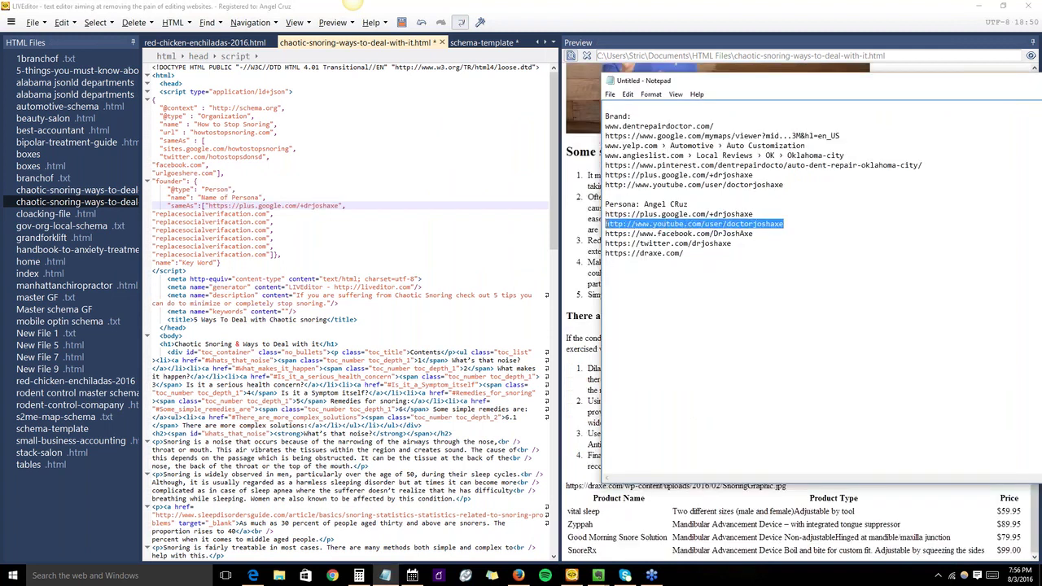
pyautogui.moveTo(269, 214); pyautogui.dragTo(156, 214)
pyautogui.hotkey('ctrl', 'v')
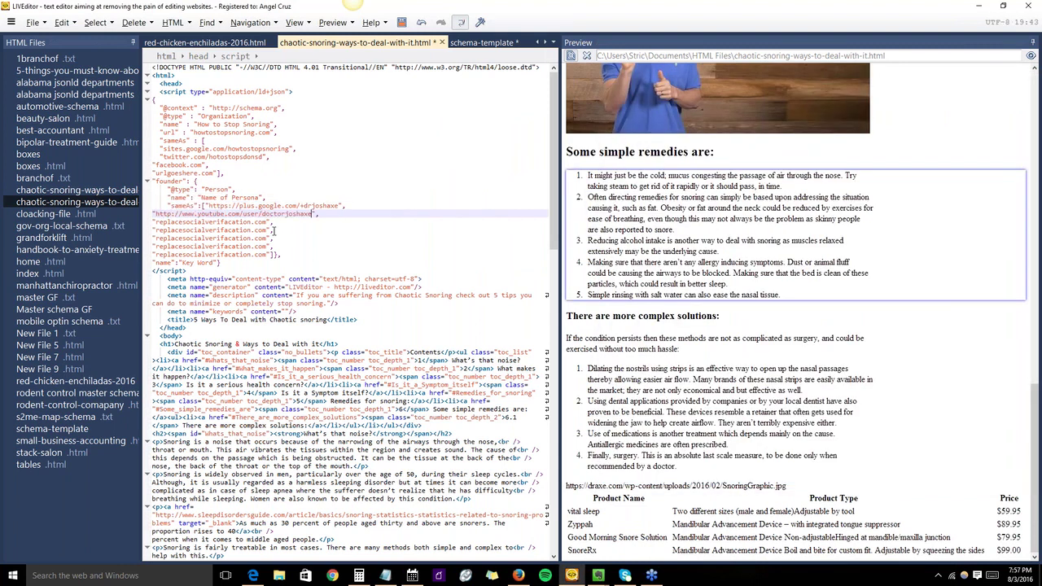
# Replace the founder sameAs placeholder below the YouTube link with the persona's Facebook URL from the Notepad notes.
pyautogui.click(267, 222)
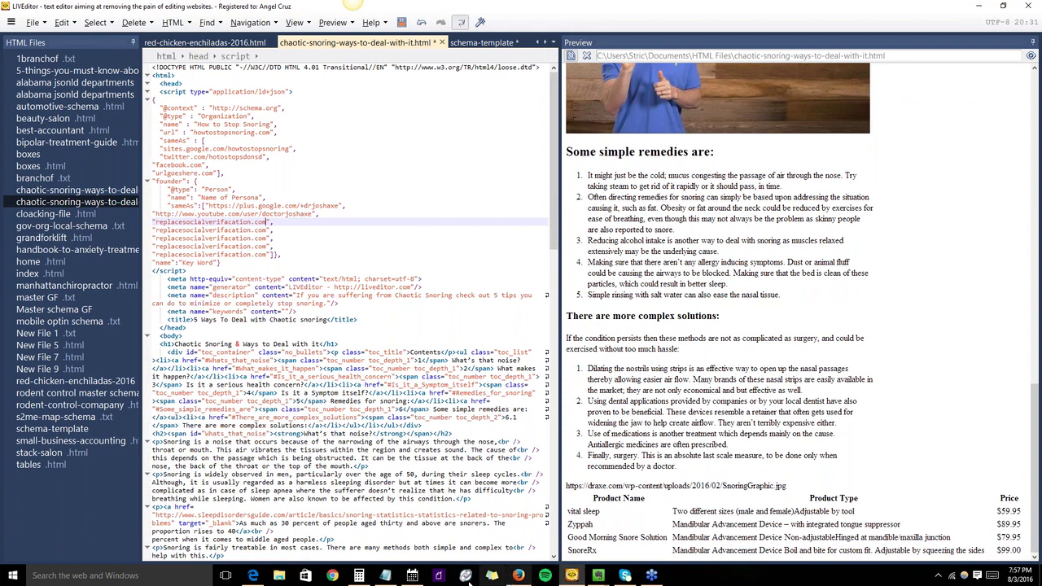
pyautogui.click(385, 576)
pyautogui.moveTo(754, 234); pyautogui.dragTo(603, 234)
pyautogui.hotkey('ctrl', 'c')
pyautogui.click(268, 222)
pyautogui.moveTo(266, 222); pyautogui.dragTo(158, 223)
pyautogui.hotkey('ctrl', 'v')
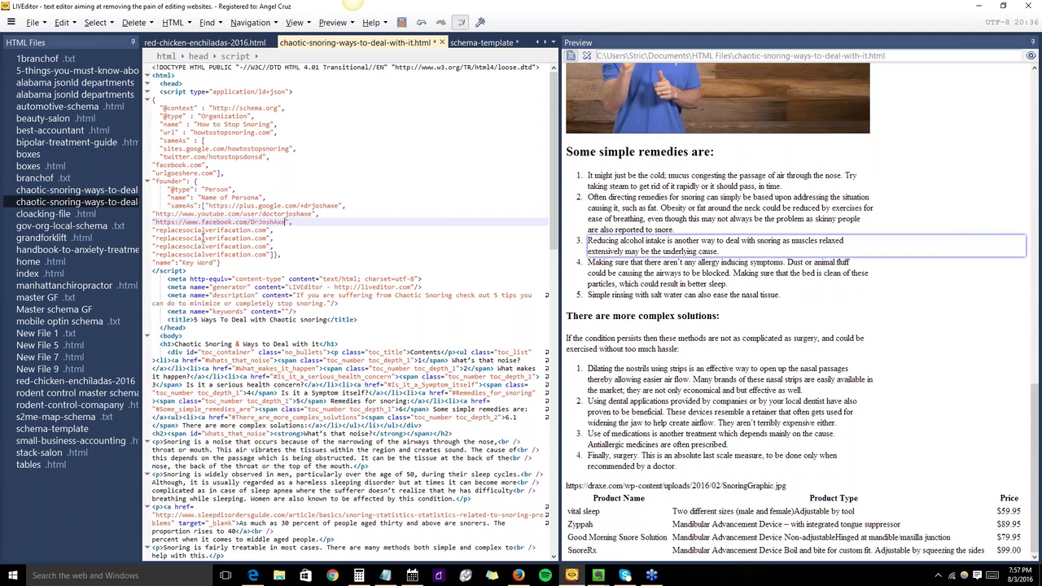
# Delete two surplus replacesocialverifacation.com lines below the Facebook link in the founder's sameAs list.
pyautogui.moveTo(276, 244); pyautogui.dragTo(150, 234)
pyautogui.press('BackSpace')
pyautogui.press('BackSpace')
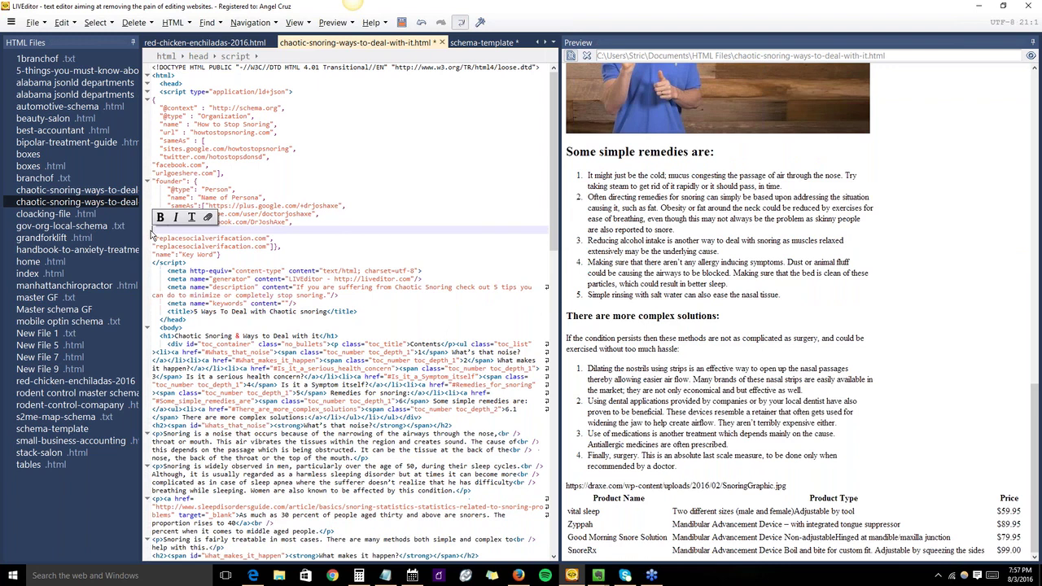
pyautogui.click(651, 155)
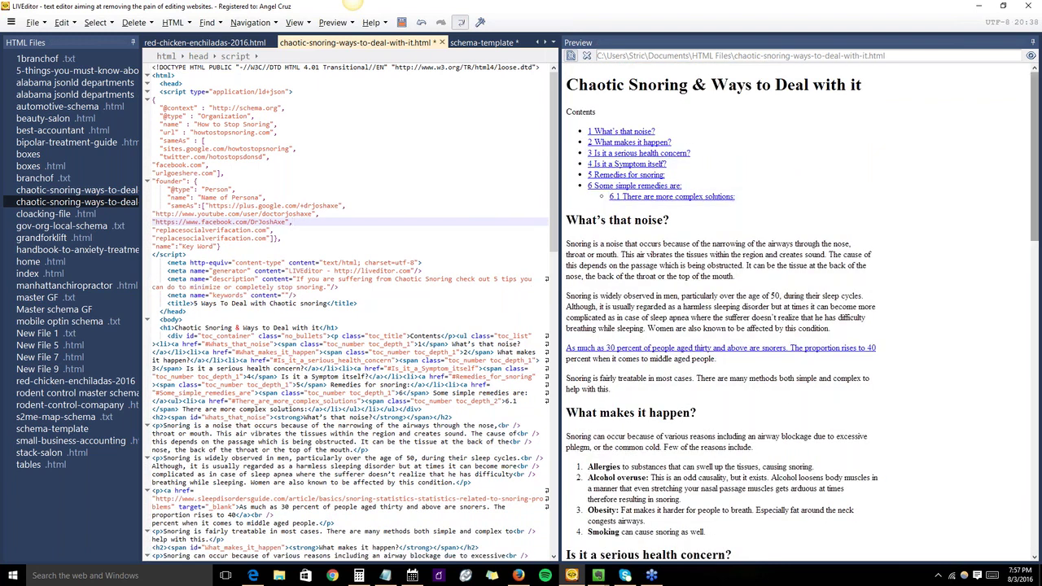
pyautogui.hotkey('alt', 'Tab')
pyautogui.moveTo(698, 255); pyautogui.dragTo(601, 255)
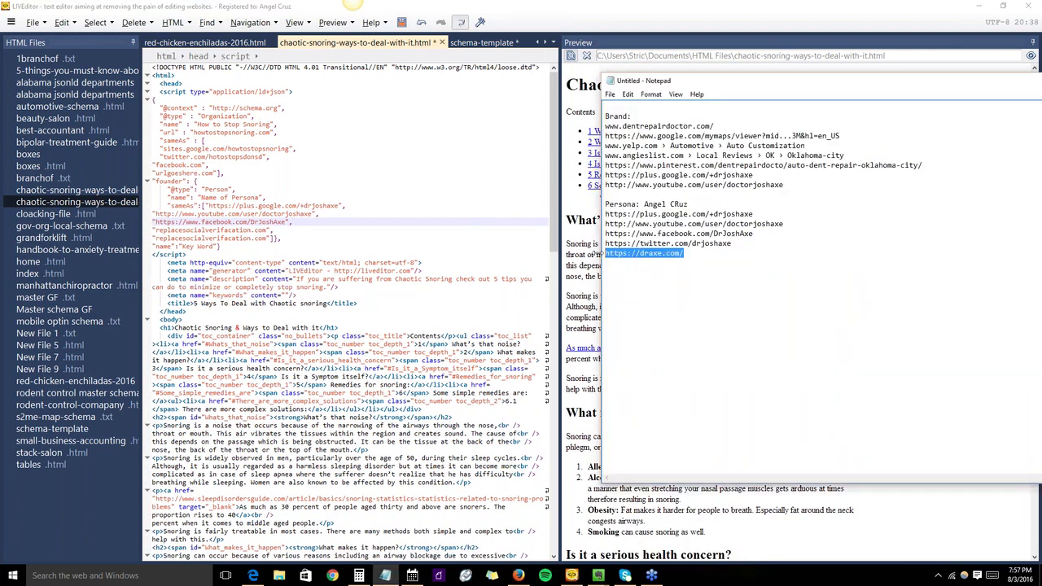
pyautogui.click(271, 232)
pyautogui.moveTo(271, 232); pyautogui.dragTo(154, 229)
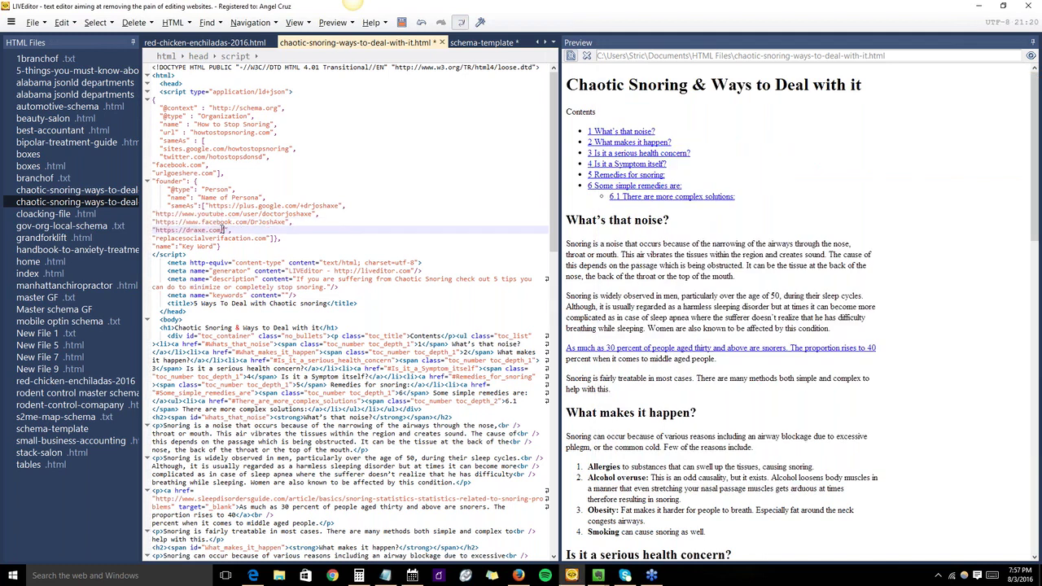
# Save chaotic-snoring-ways-to-deal-with-it.html and minimize LIVEditor to return to the stop-snoring bucket in Google Cloud Platform.
pyautogui.click(214, 165)
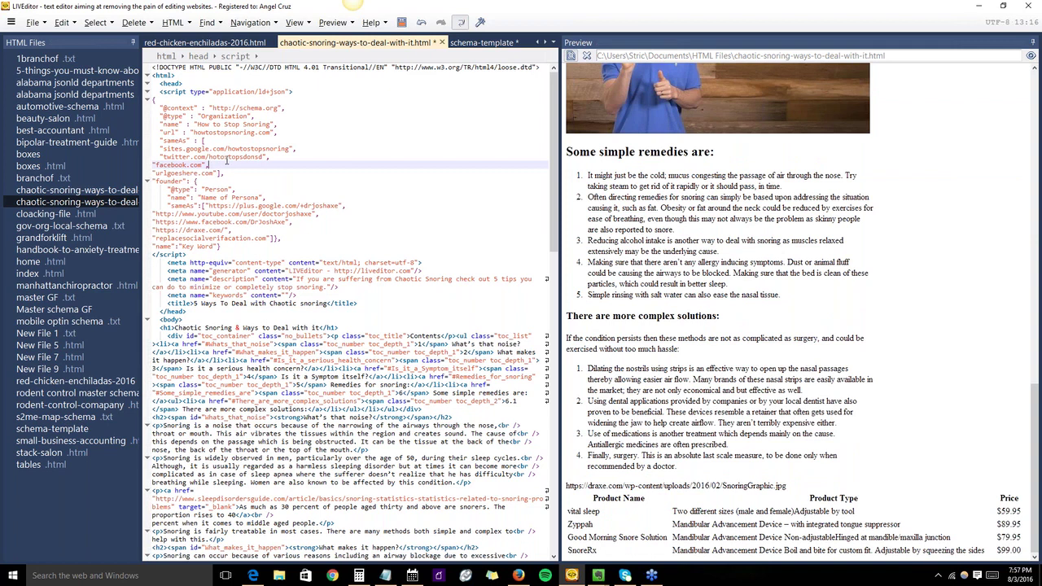
pyautogui.click(379, 197)
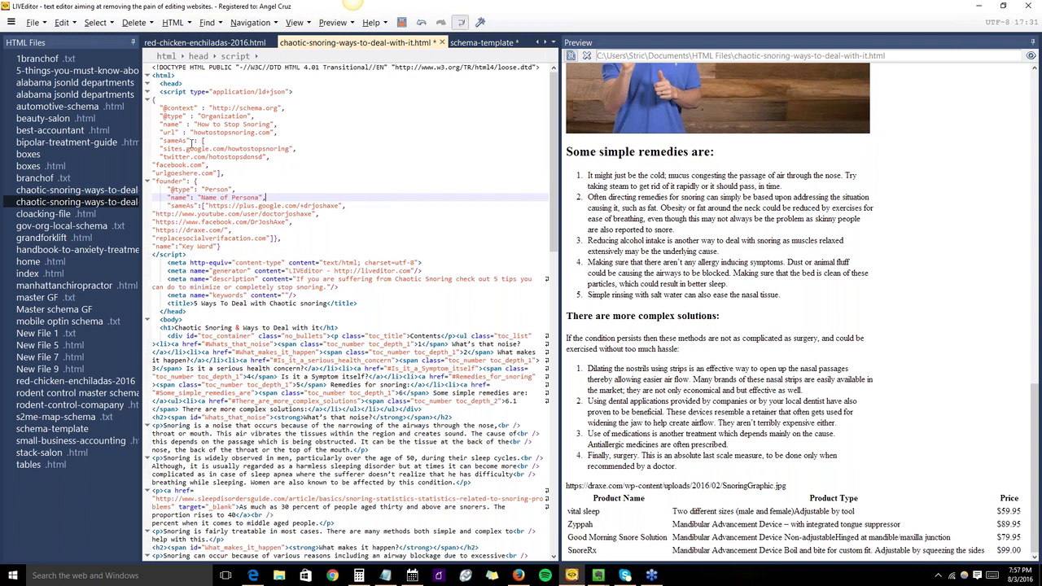
pyautogui.click(37, 23)
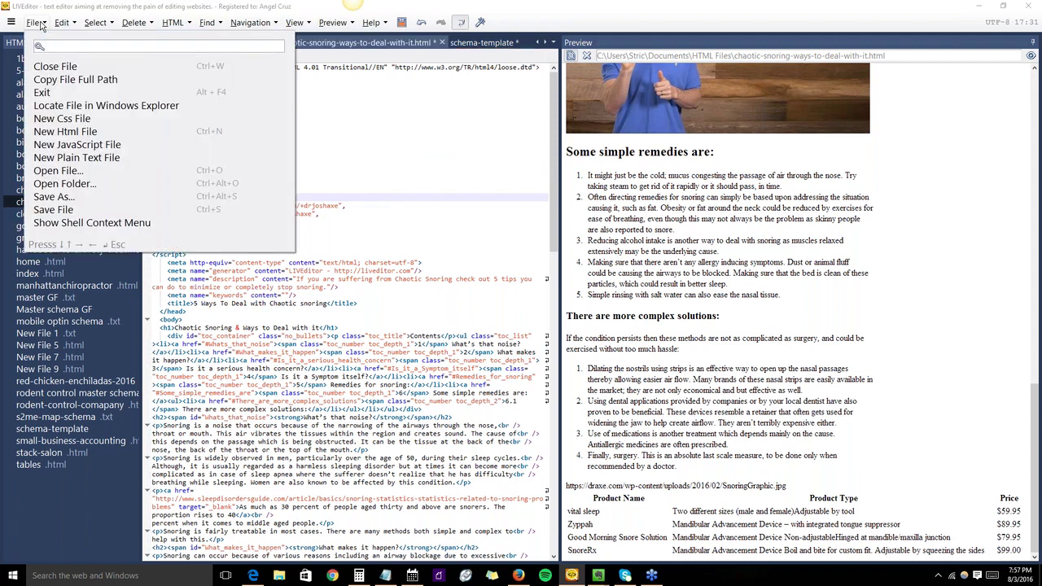
pyautogui.click(61, 209)
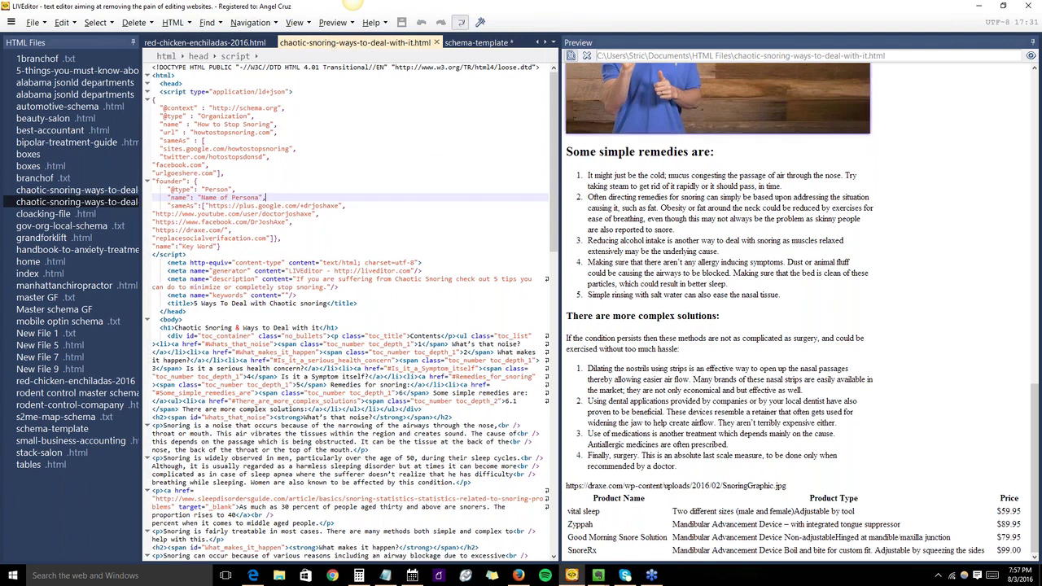
pyautogui.click(977, 7)
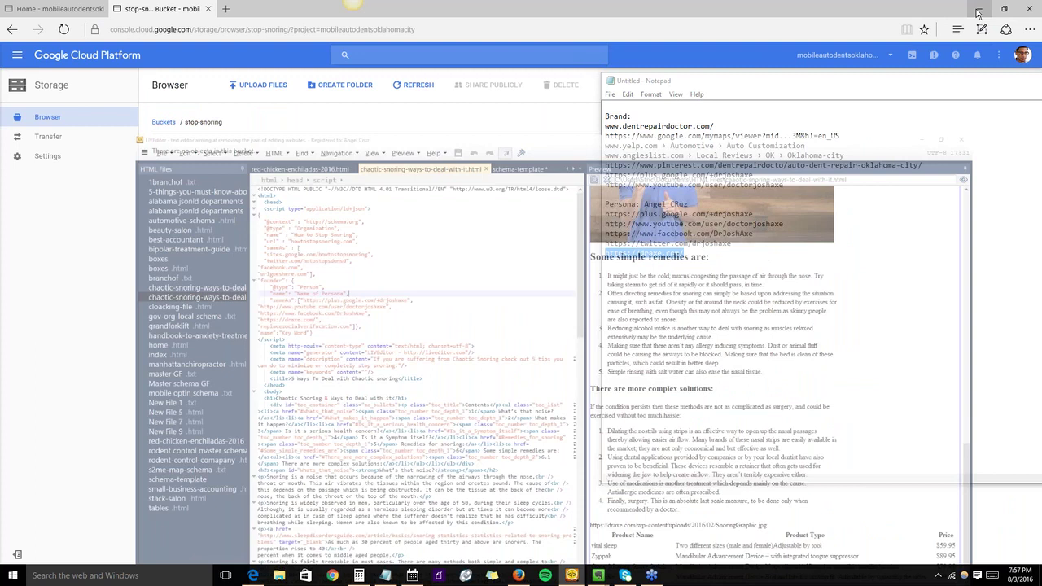
# Minimize the Notepad notes and upload chaotic-snoring-ways-to-deal-with-it.html from Documents > HTML Files into the stop-snoring bucket.
pyautogui.moveTo(705, 87); pyautogui.dragTo(487, 86)
pyautogui.click(822, 90)
pyautogui.click(256, 91)
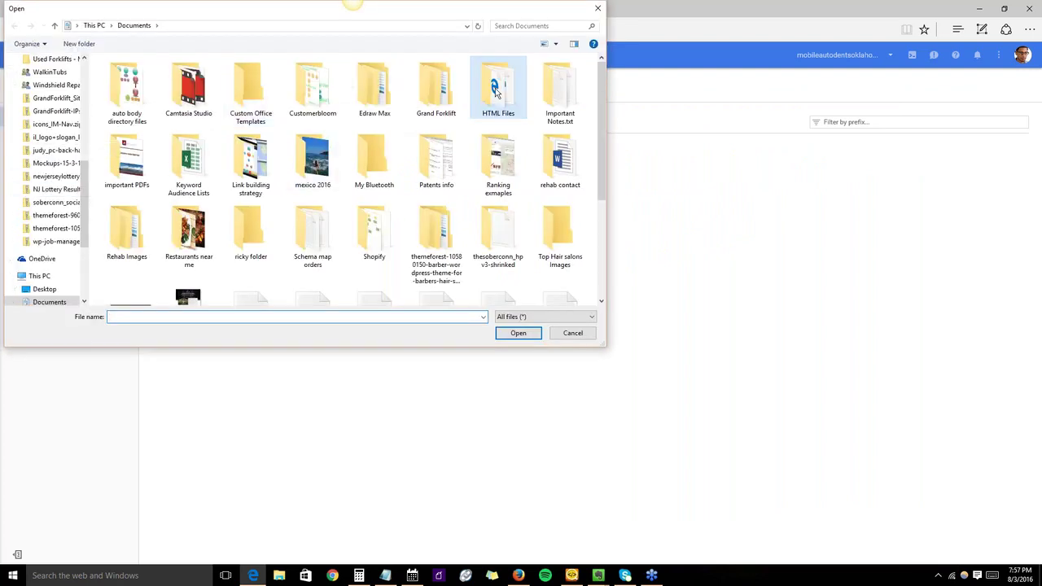
pyautogui.doubleClick(495, 88)
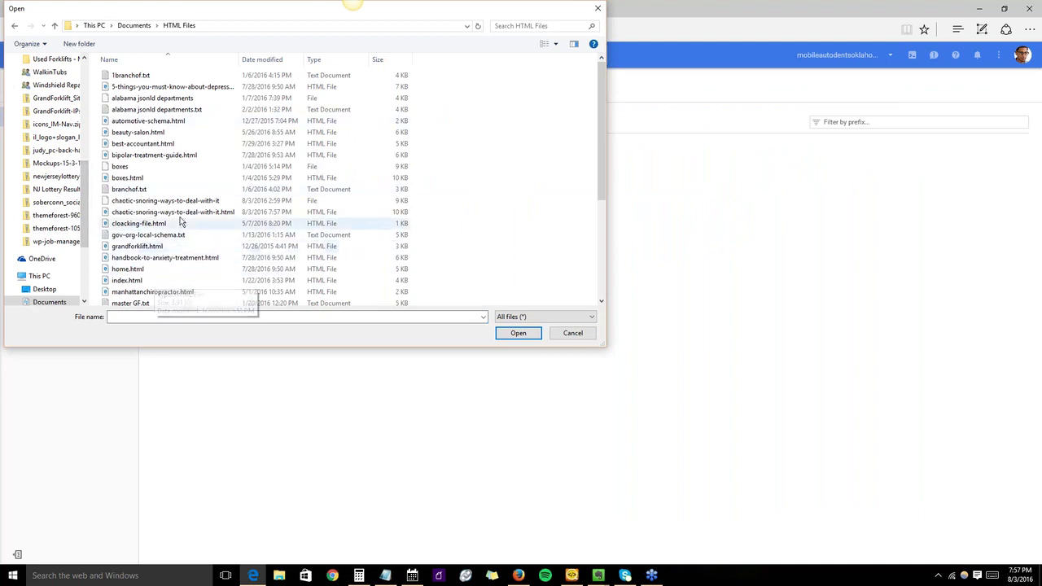
pyautogui.click(135, 213)
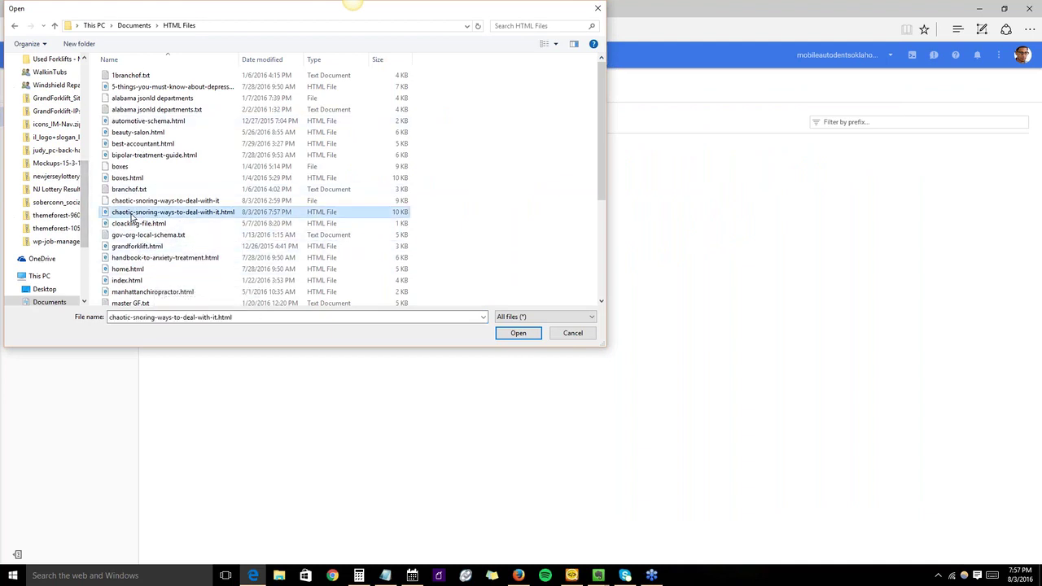
pyautogui.click(519, 333)
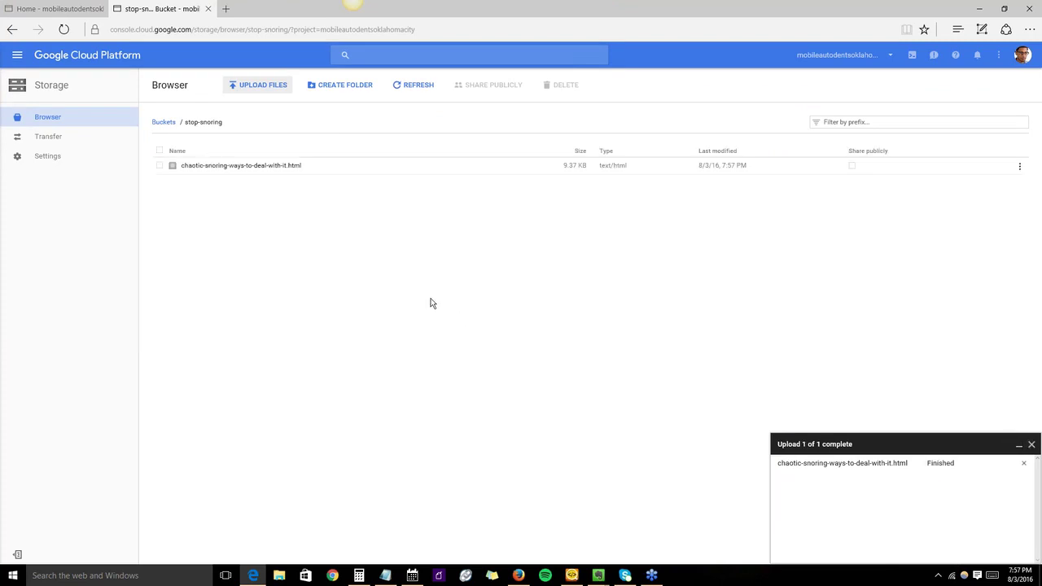
# Share chaotic-snoring-ways-to-deal-with-it.html publicly, open its public link and select the hosted page's address.
pyautogui.click(161, 167)
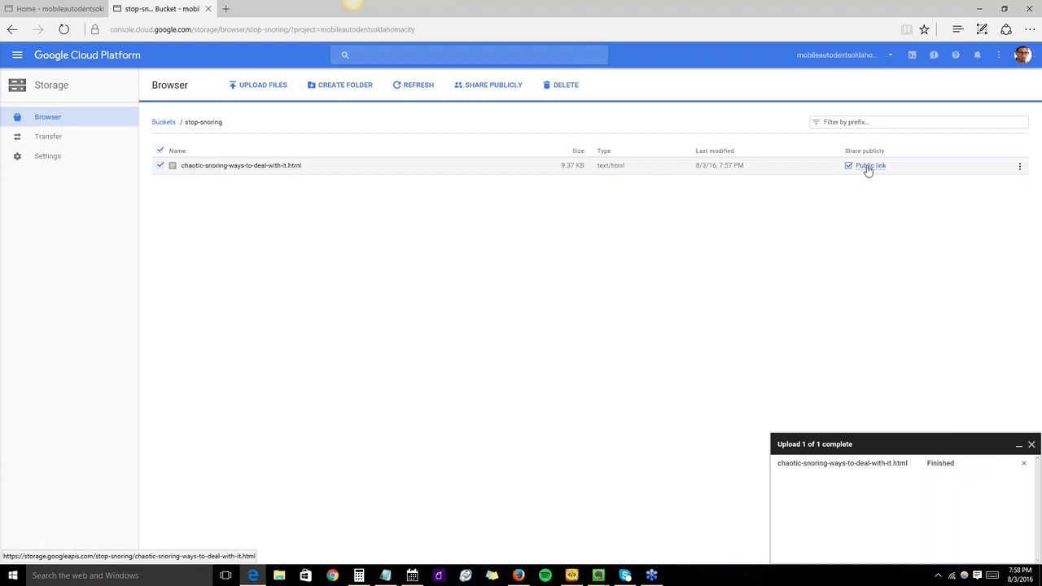
pyautogui.click(868, 167)
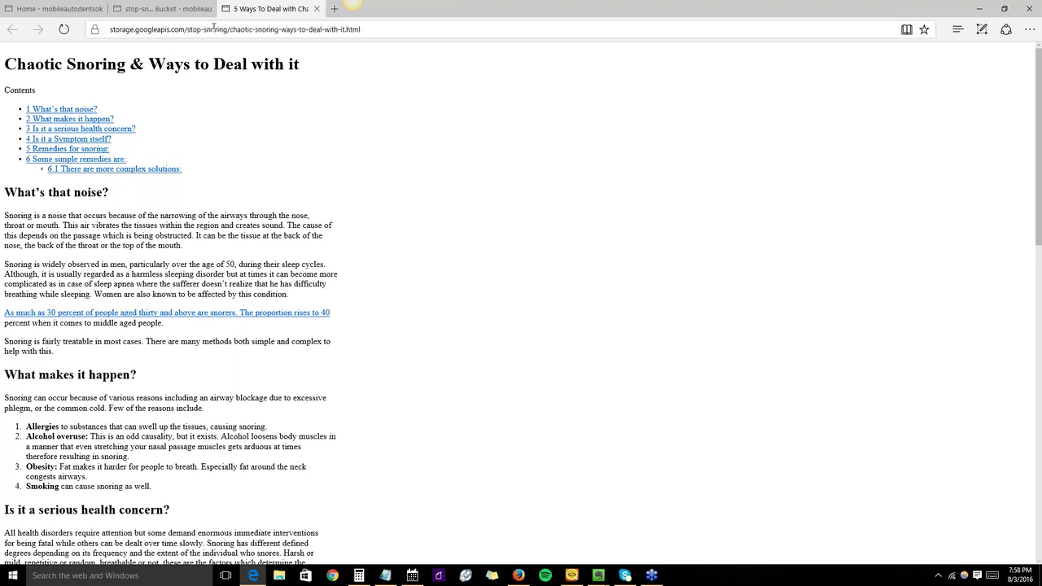
pyautogui.click(213, 29)
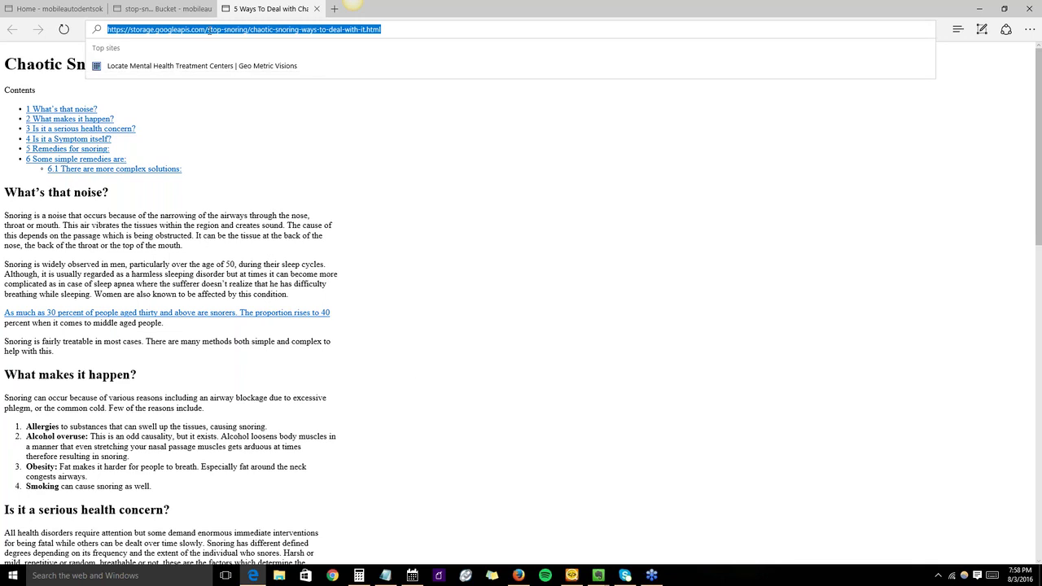
# Review the article's source in LIVEditor and its entry in the stop-snoring bucket, then inspect the hosted page's address again.
pyautogui.click(572, 575)
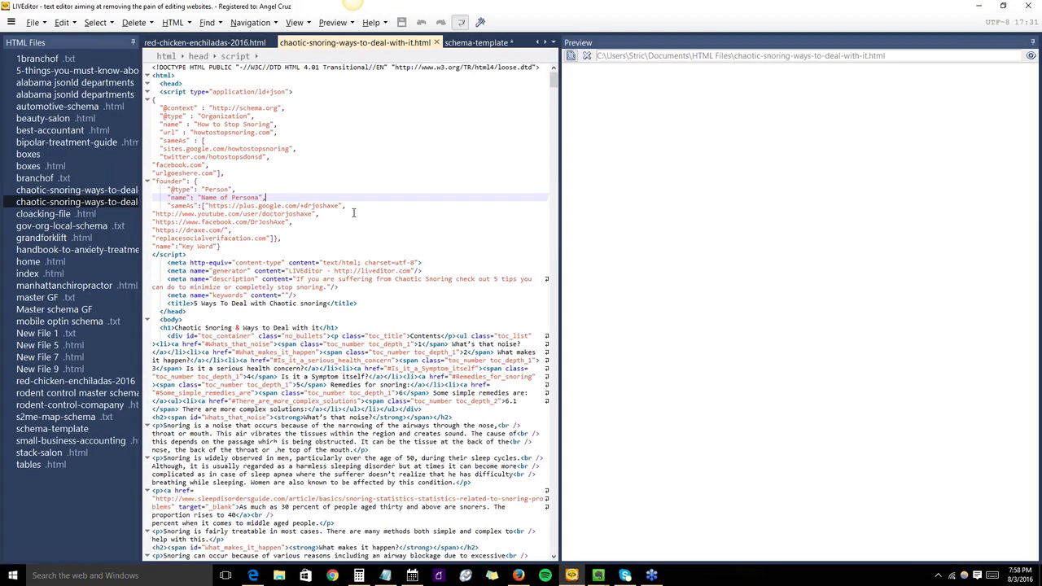
pyautogui.scroll(-1, 552, 95)
pyautogui.scroll(1, 552, 94)
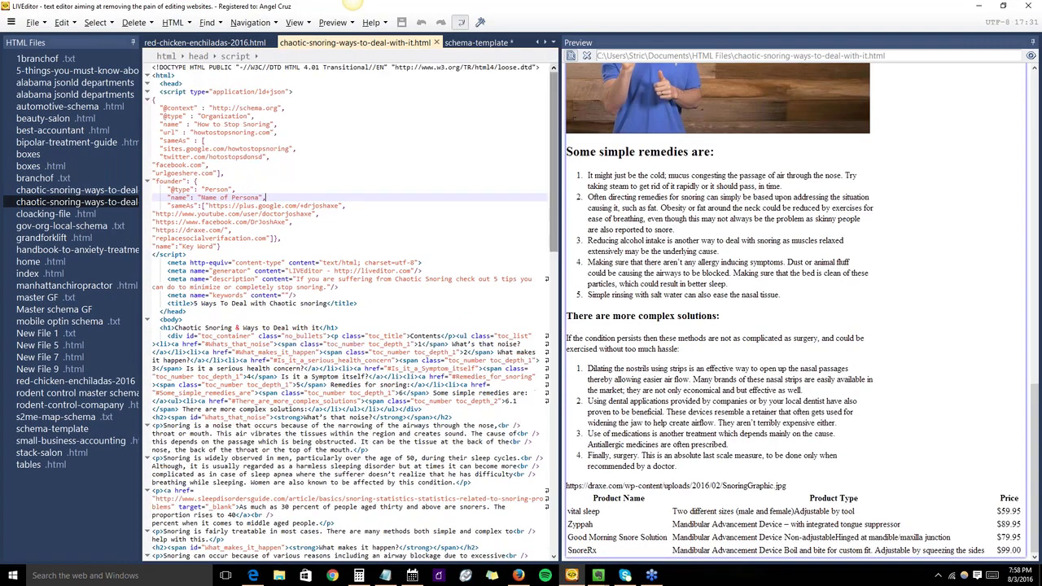
pyautogui.click(979, 6)
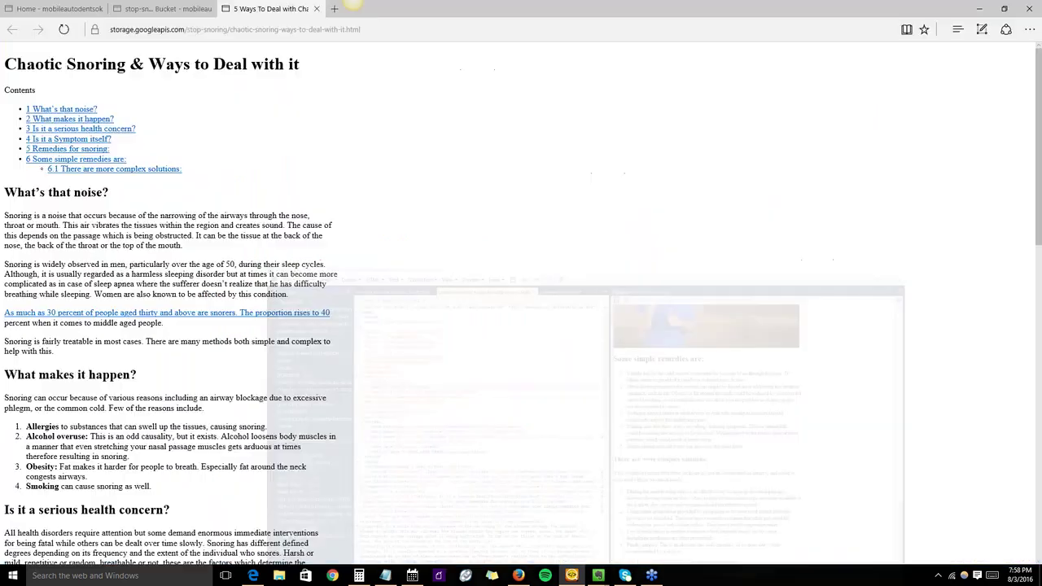
pyautogui.click(166, 8)
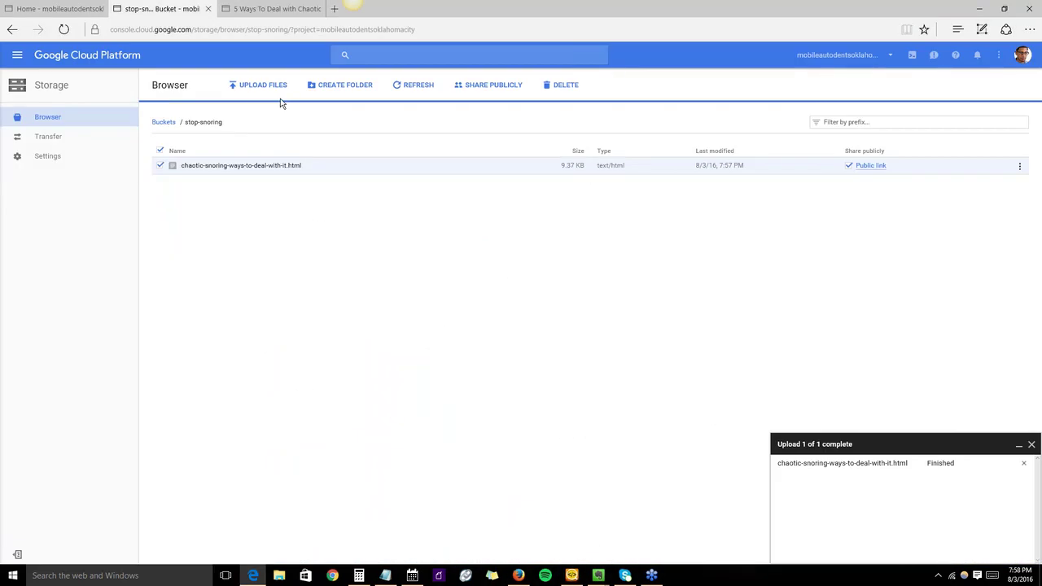
pyautogui.click(291, 10)
pyautogui.click(220, 30)
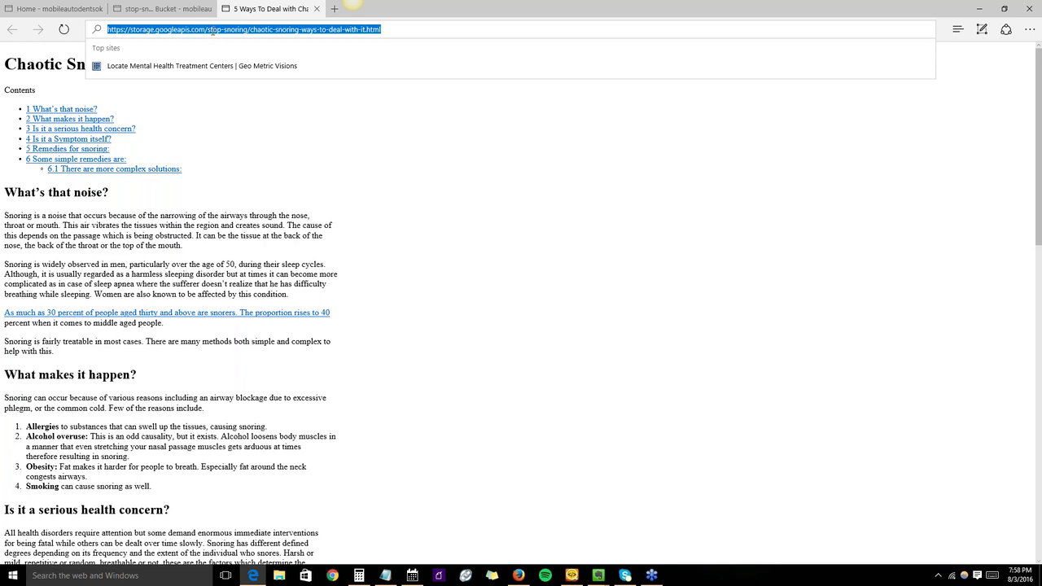
pyautogui.click(332, 245)
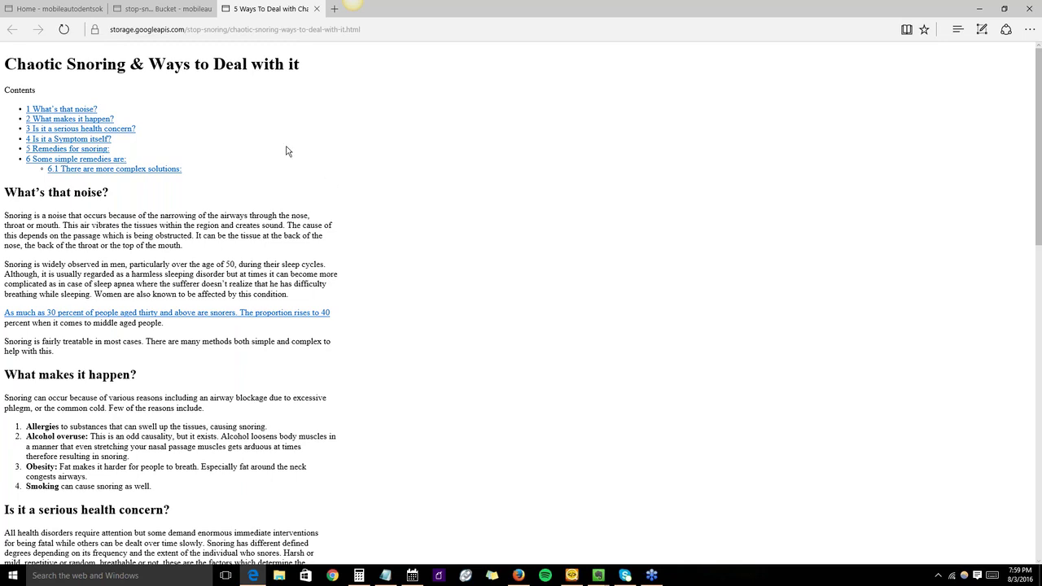
# Look through the hosted snoring article, from the product comparison table at its end back to the main heading.
pyautogui.scroll(-3, 260, 121)
pyautogui.scroll(-8, 223, 159)
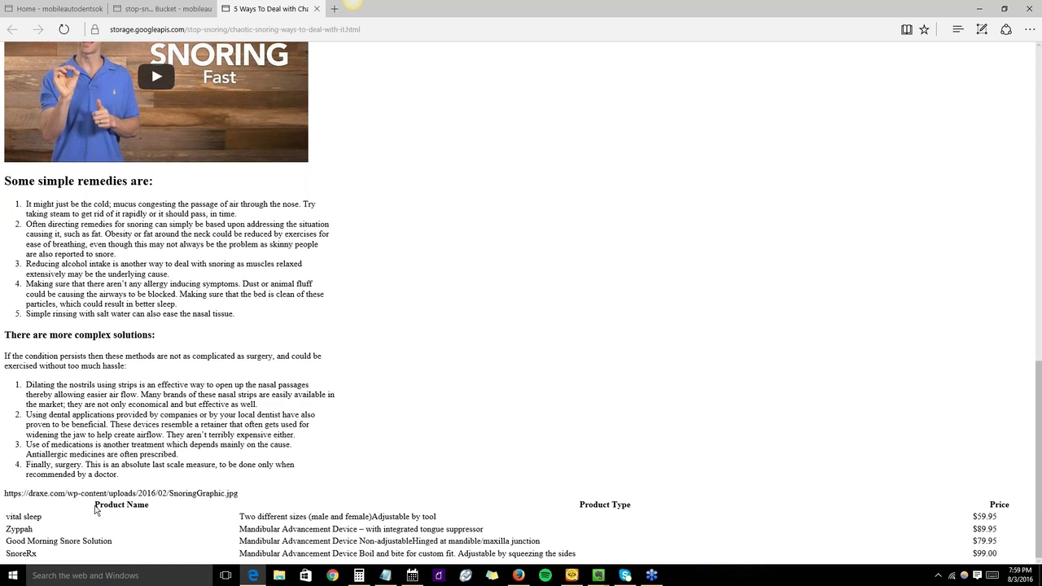
pyautogui.moveTo(97, 505); pyautogui.dragTo(550, 514)
pyautogui.moveTo(790, 512); pyautogui.dragTo(776, 547)
pyautogui.click(776, 546)
pyautogui.scroll(15, 339, 499)
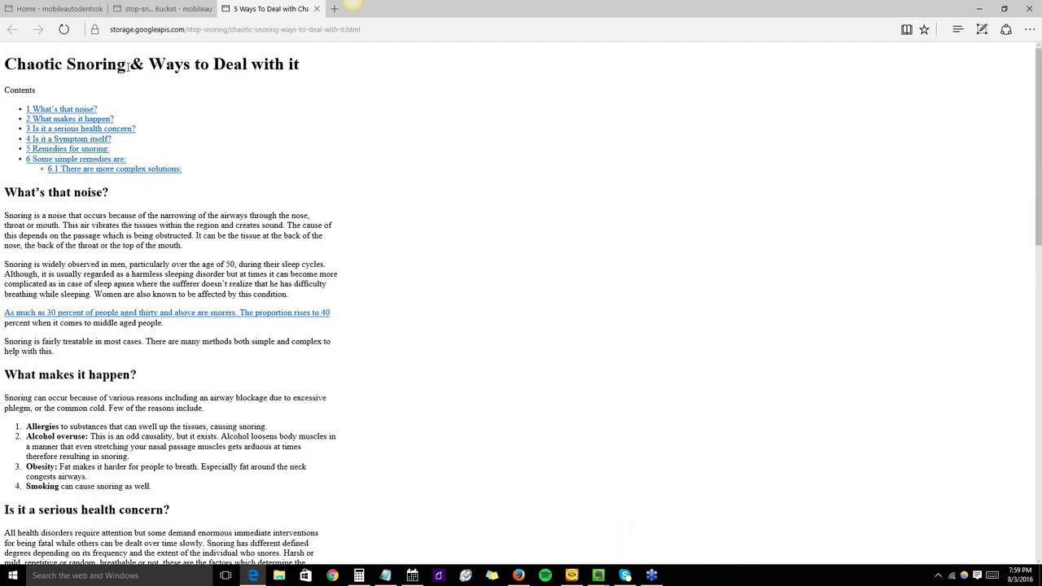
pyautogui.tripleClick(111, 62)
pyautogui.rightClick(111, 67)
pyautogui.click(329, 127)
# Open auto-dent-repair-directions.html from the oklahomabusinessreviews bucket of the mobileautodentsoklahomacity project and dismiss the McAfee alert.
pyautogui.click(163, 9)
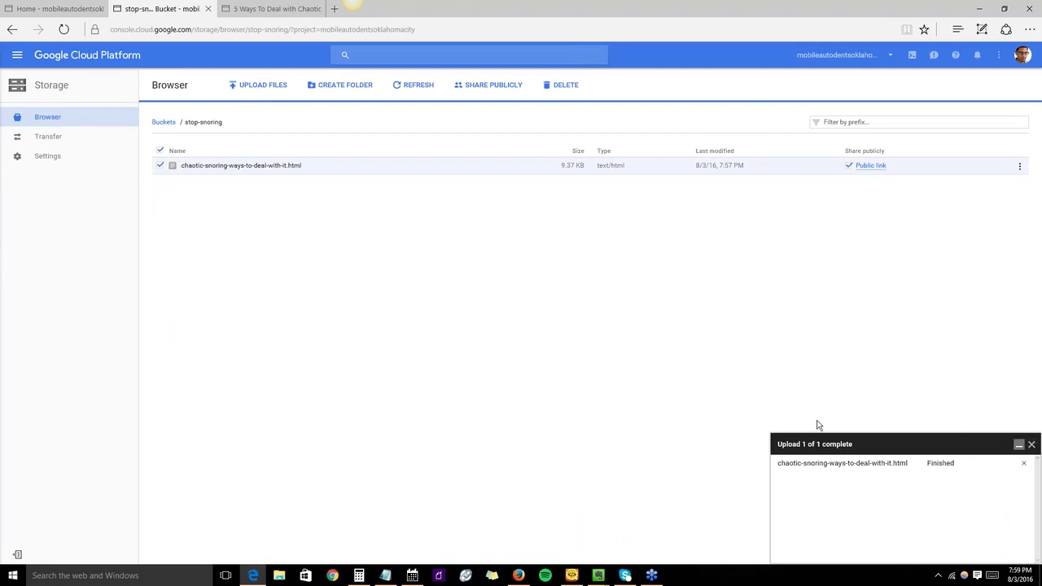
pyautogui.click(891, 57)
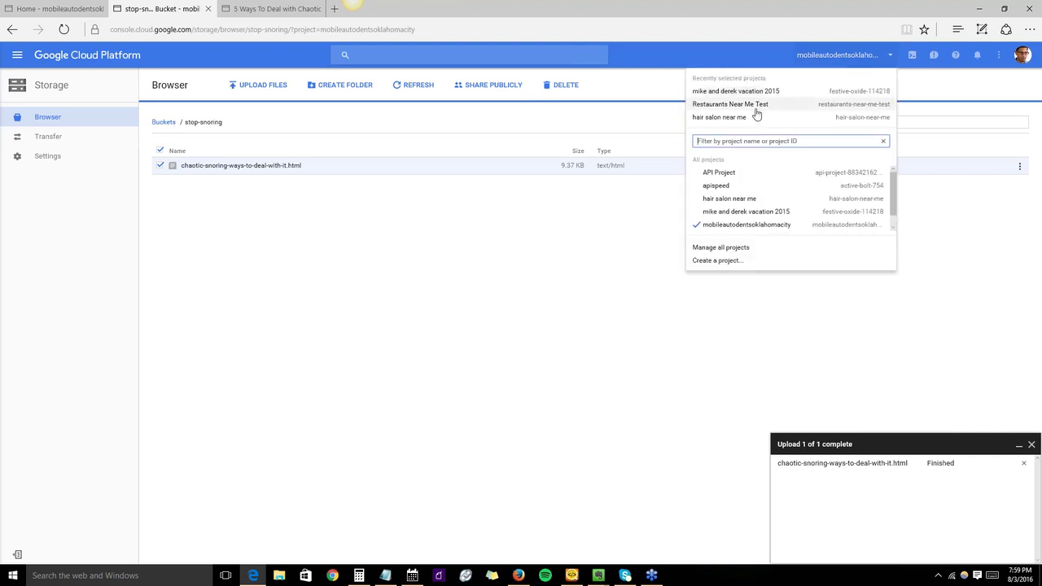
pyautogui.click(735, 227)
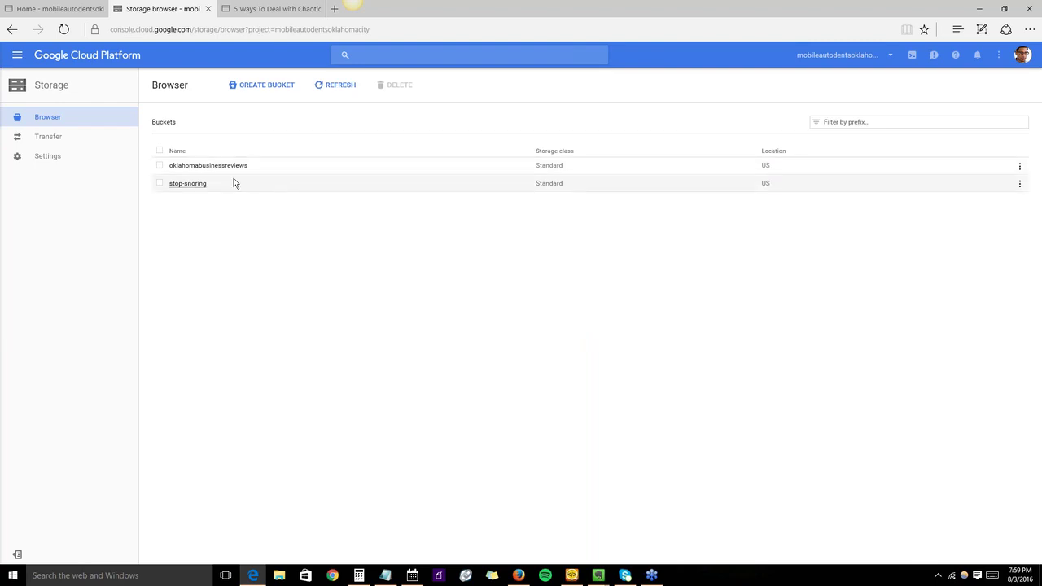
pyautogui.click(159, 165)
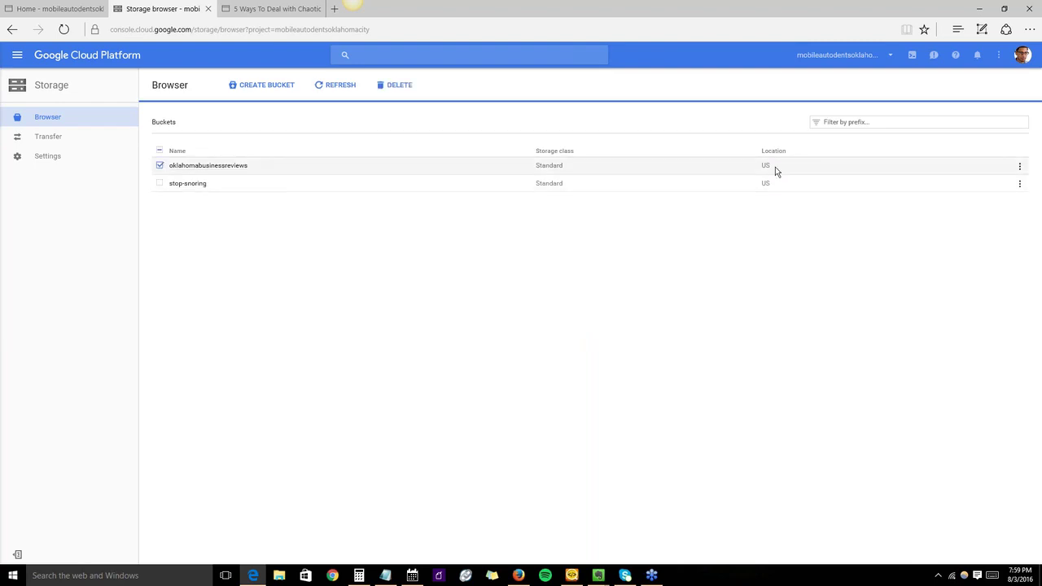
pyautogui.click(221, 167)
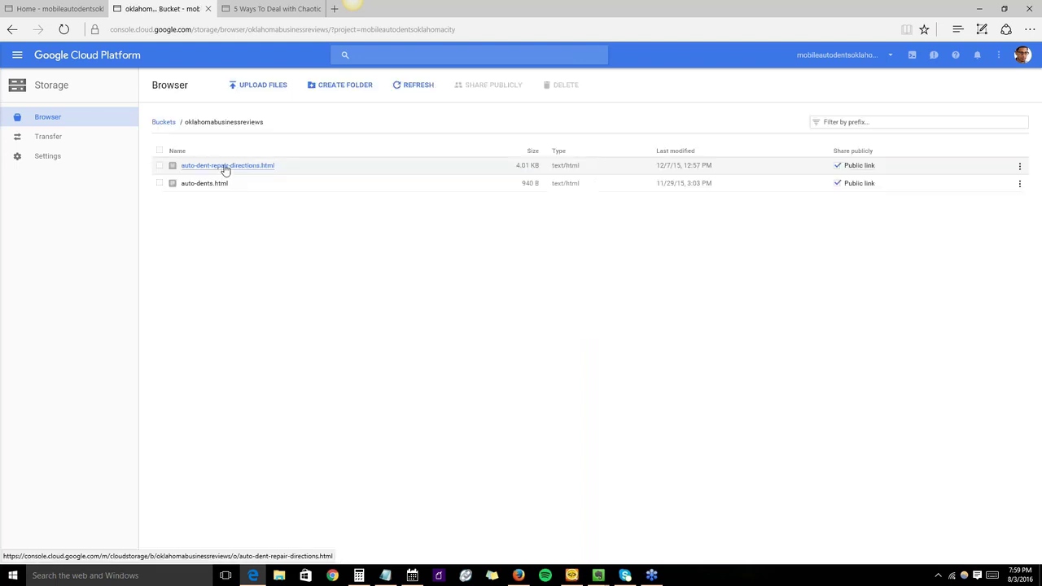
pyautogui.click(199, 166)
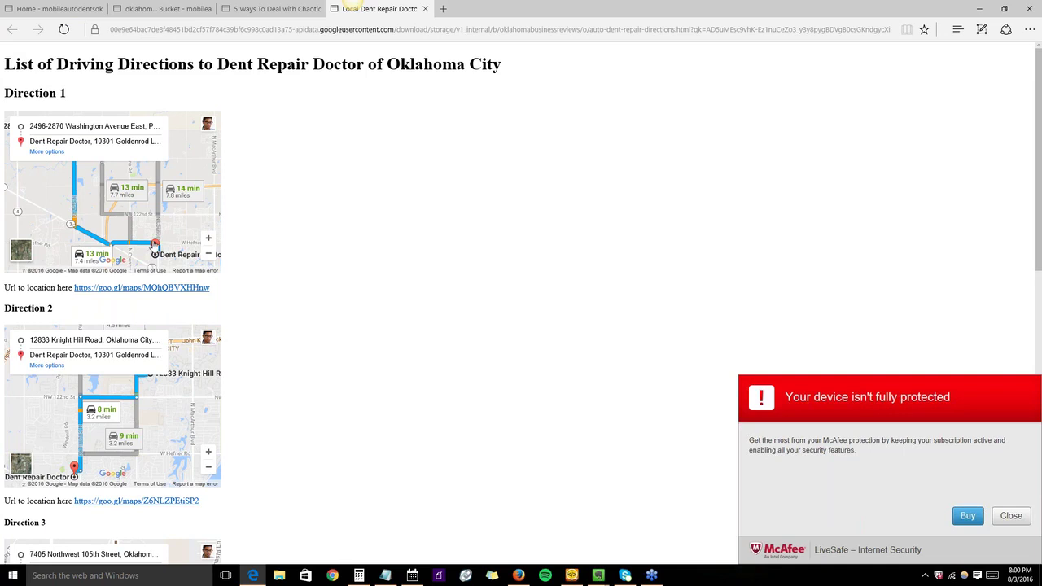
pyautogui.click(1009, 514)
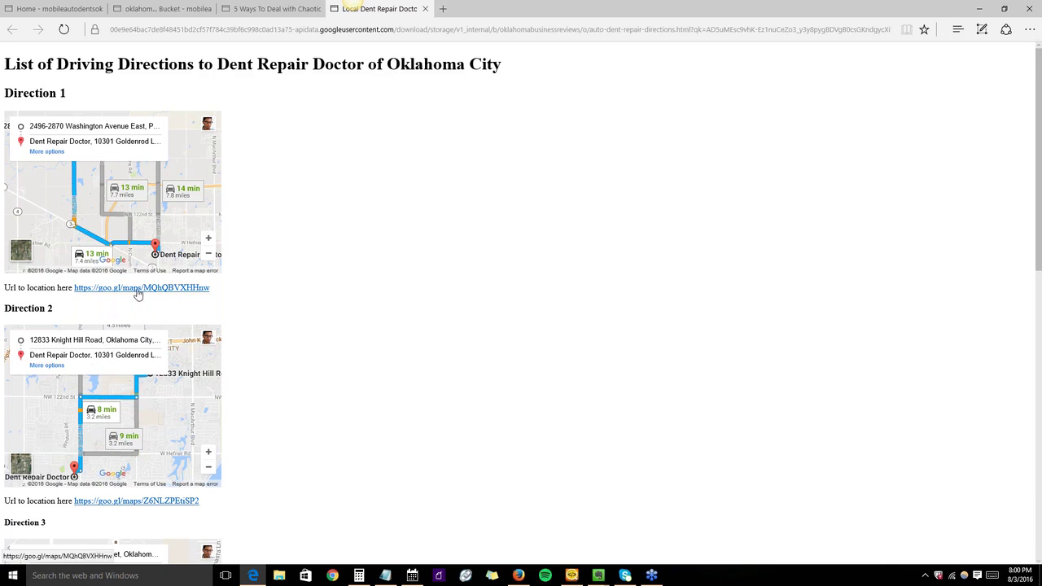
# Examine the driving-directions sections of the Dent Repair Doctor page and the legend of the embedded Oklahoma City Paintless Dent Repair map.
pyautogui.scroll(-2, 270, 290)
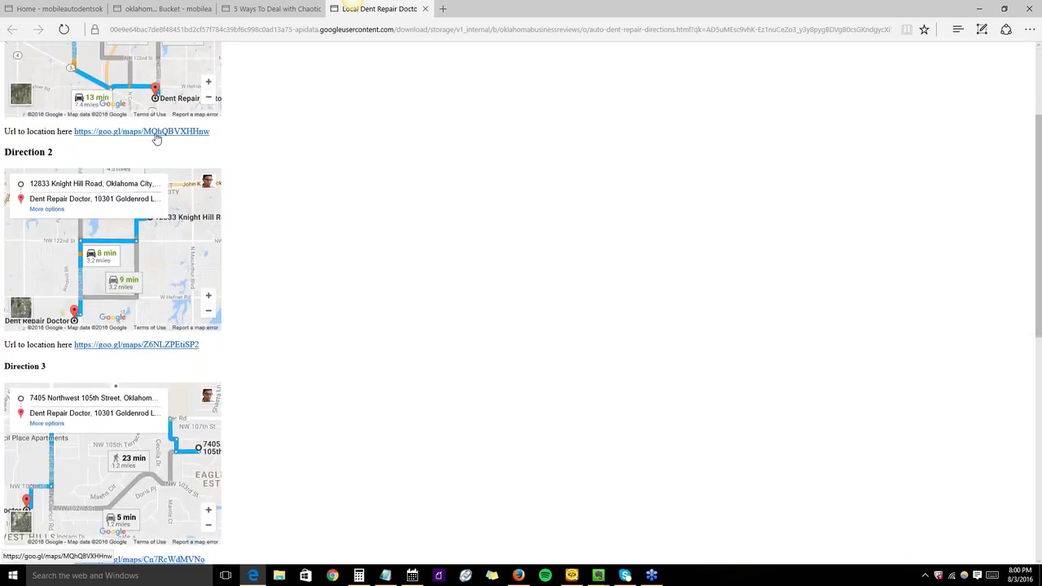
pyautogui.scroll(-2, 257, 245)
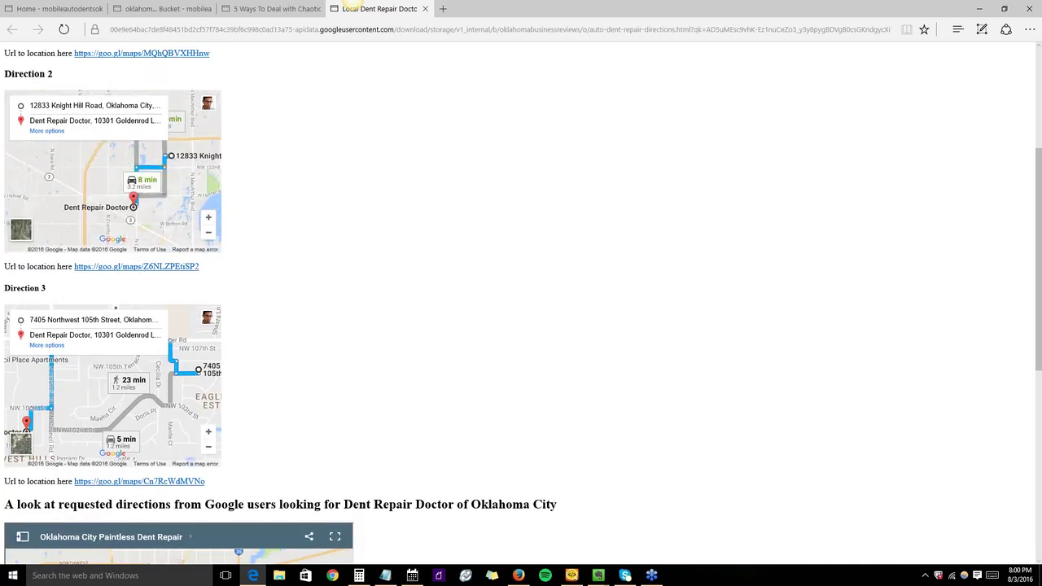
pyautogui.scroll(-2, 304, 337)
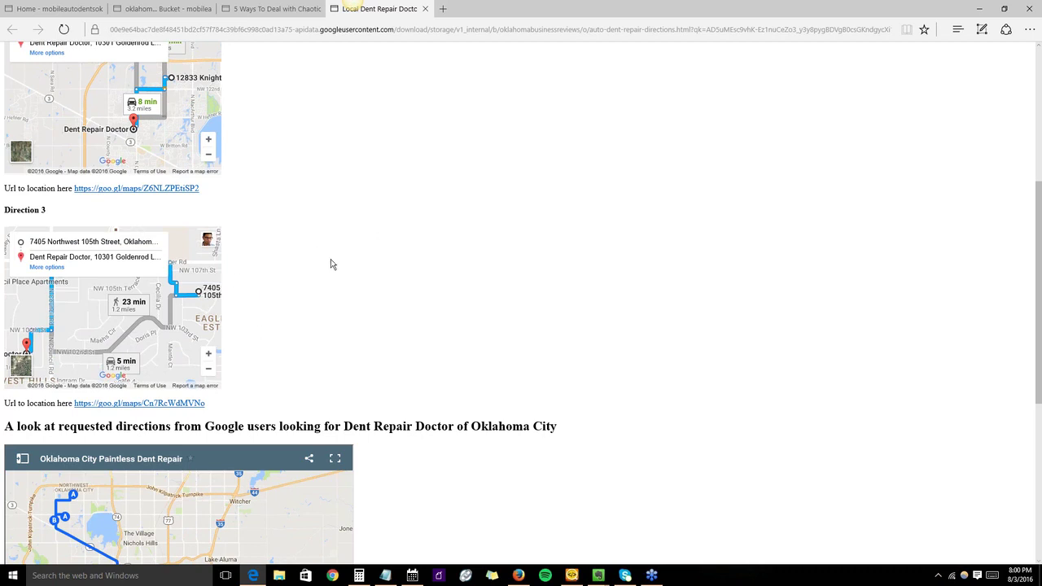
pyautogui.scroll(5, 327, 281)
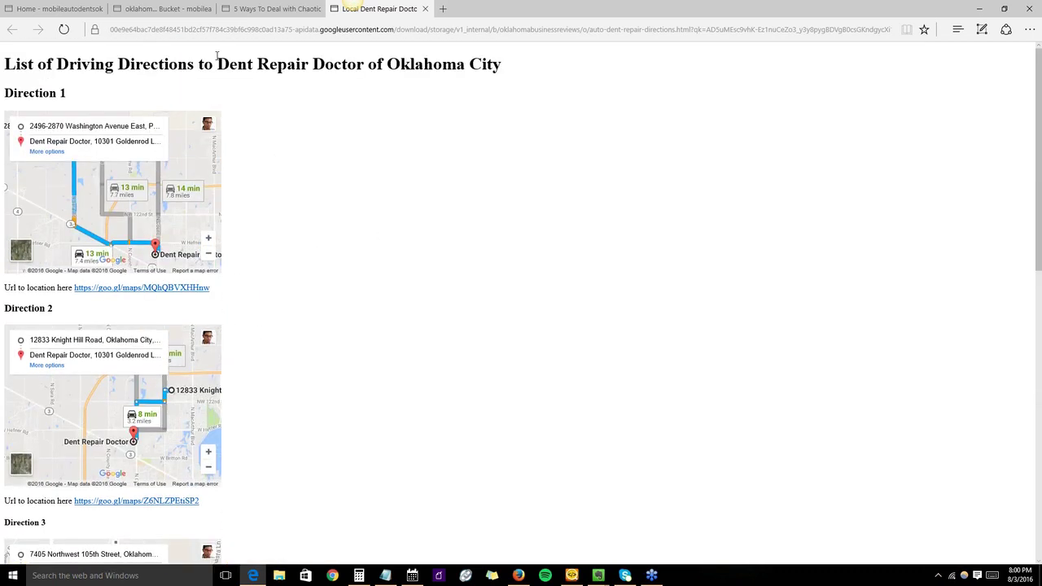
pyautogui.scroll(-5, 304, 133)
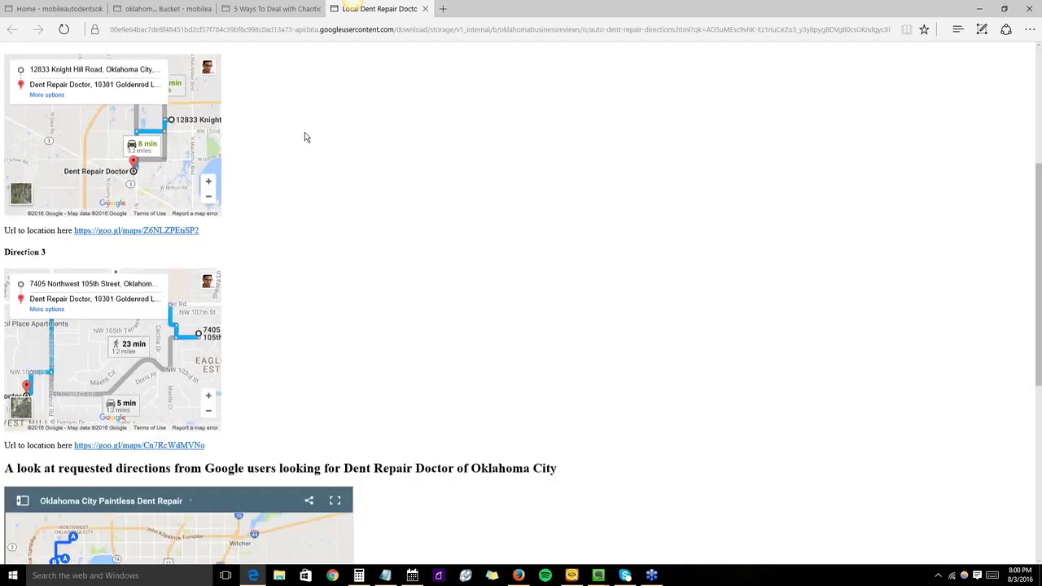
pyautogui.scroll(-1, 317, 135)
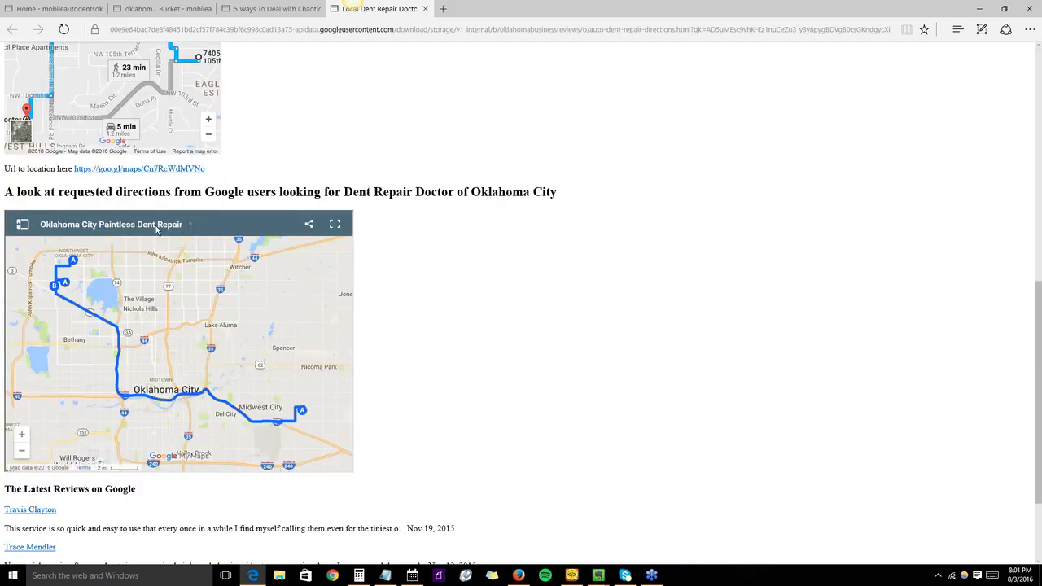
pyautogui.click(24, 224)
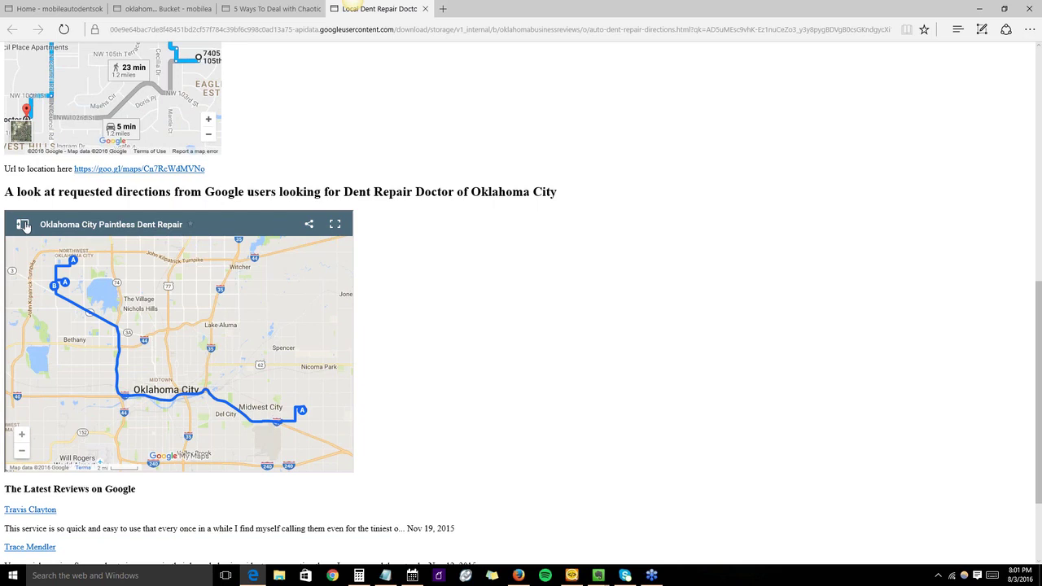